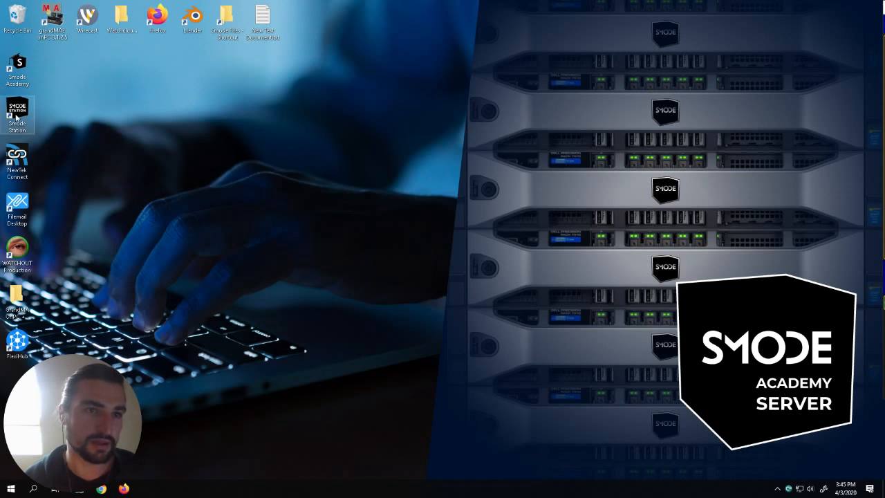
# - Launch Smode Station, then switch to the grandMA2 onPC windows
pyautogui.doubleClick(31, 123)
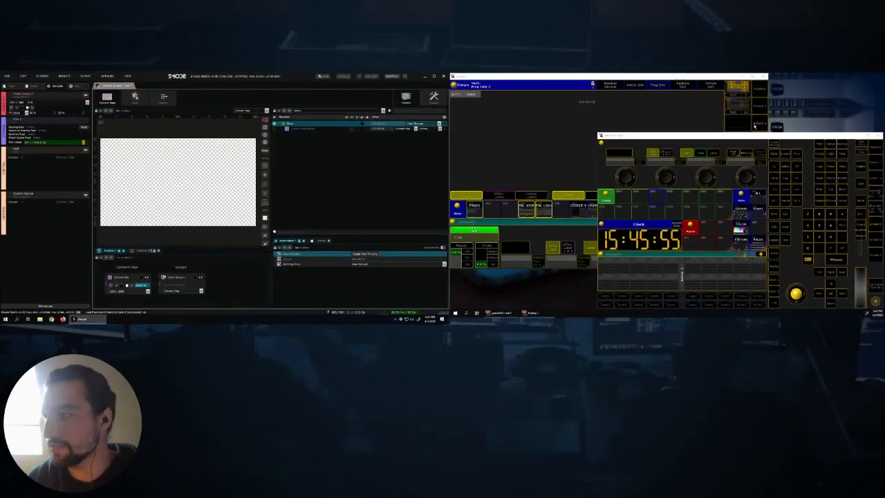
pyautogui.click(767, 133)
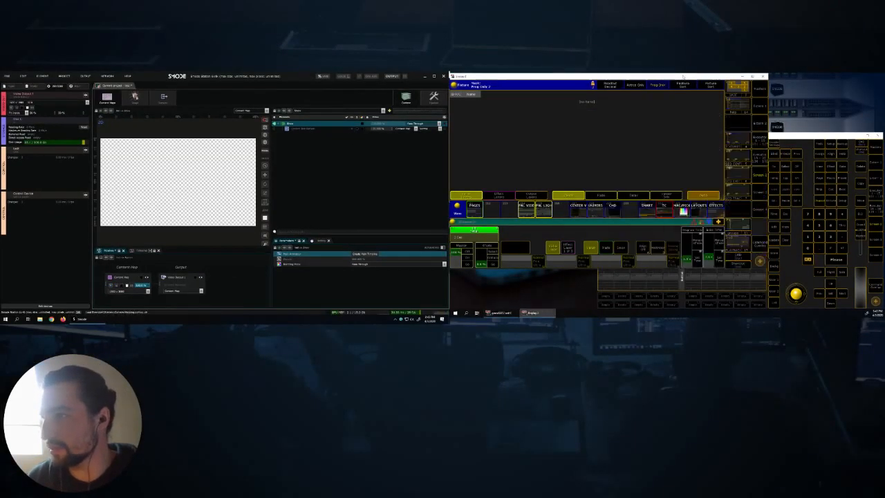
pyautogui.click(825, 166)
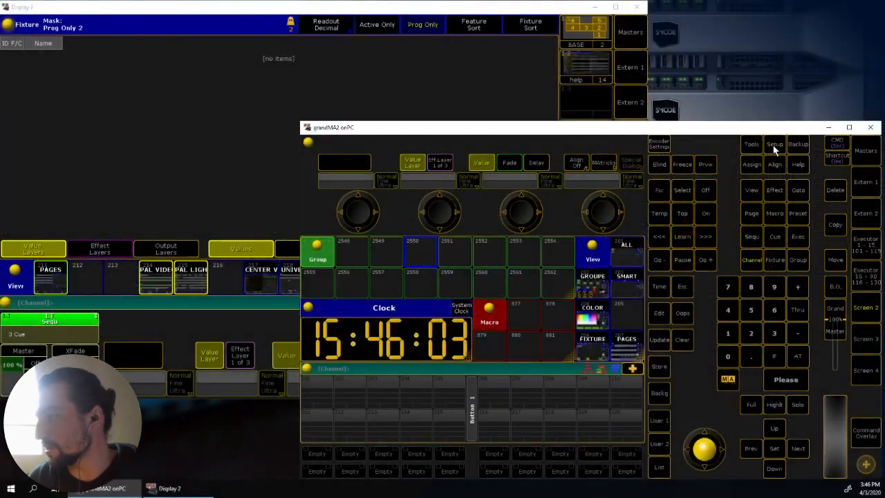
# - Create a layer named "smode scene" in the show's Patch & Fixture Schedule
pyautogui.click(774, 148)
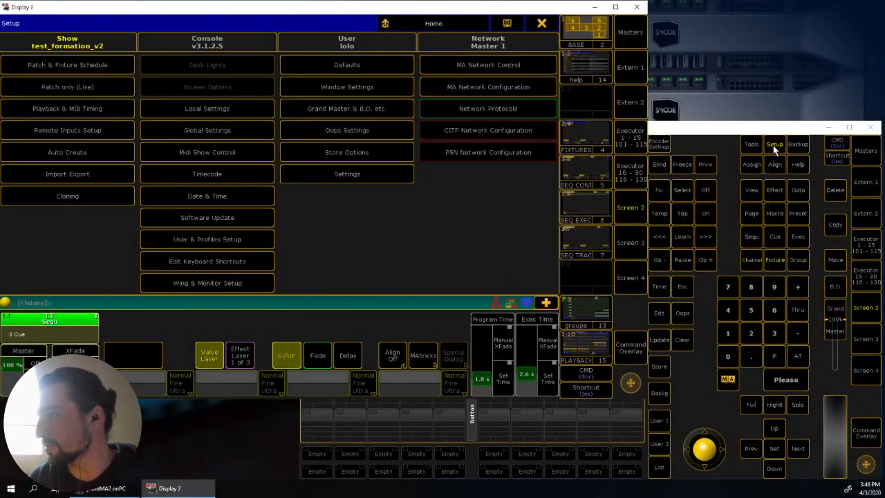
pyautogui.click(98, 67)
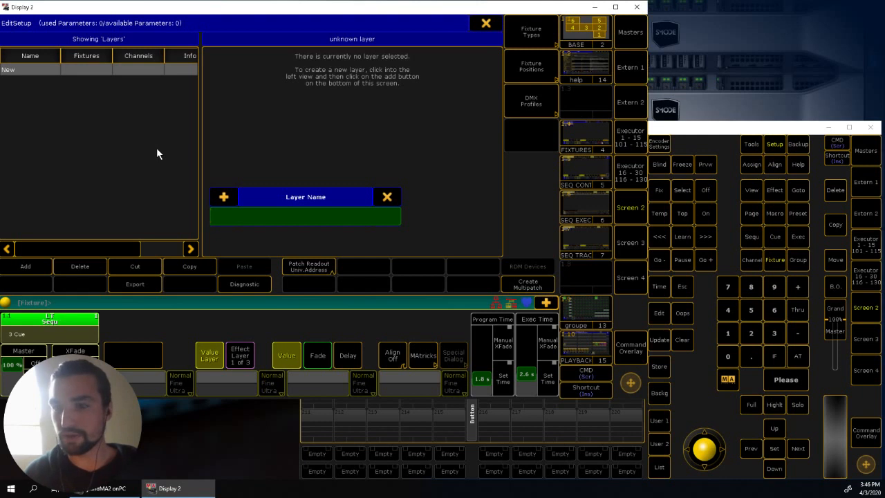
pyautogui.write('smode')
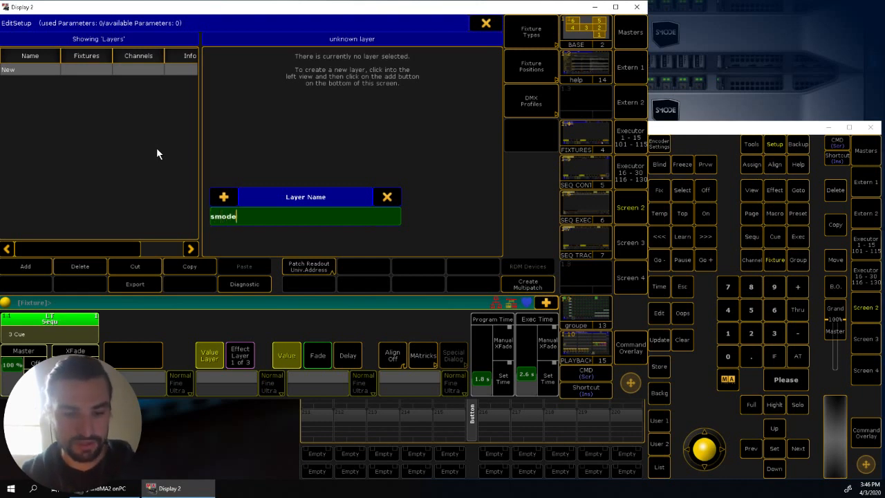
pyautogui.write(' scene')
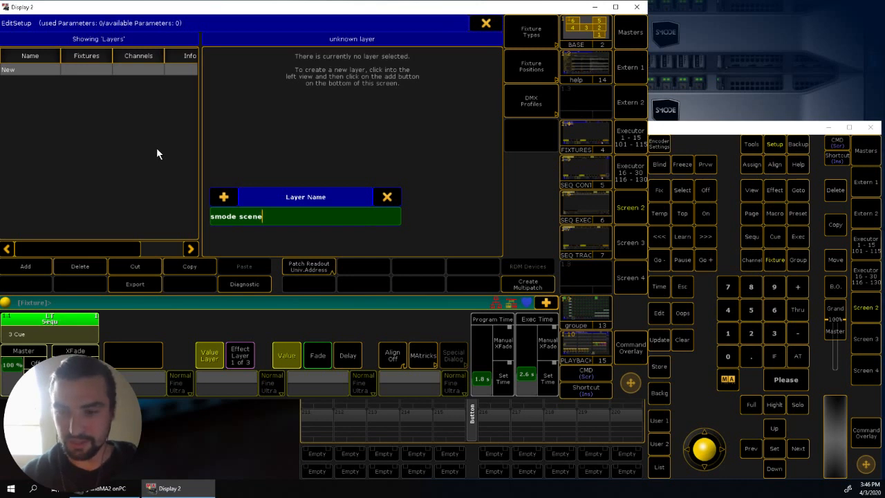
pyautogui.press('Return')
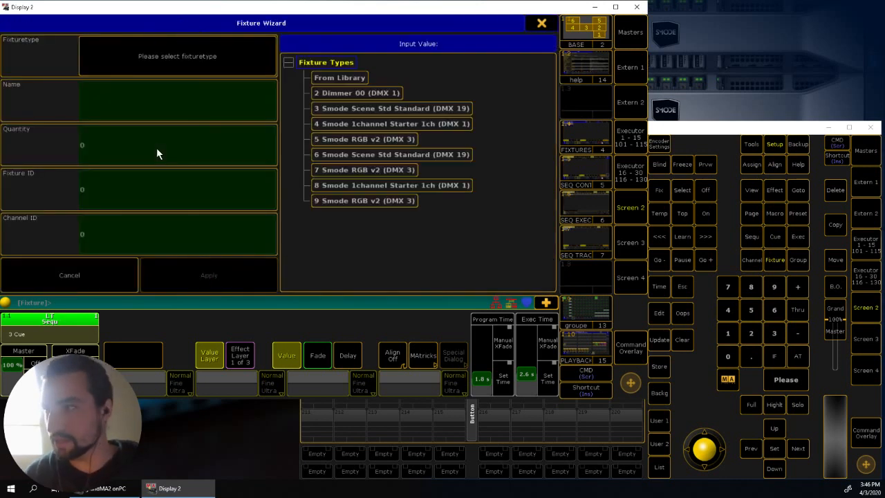
# - Filter the fixture library by manufacturer "dlabs" and import the Smode Scene Std fixture type in Standard mode
pyautogui.click(323, 78)
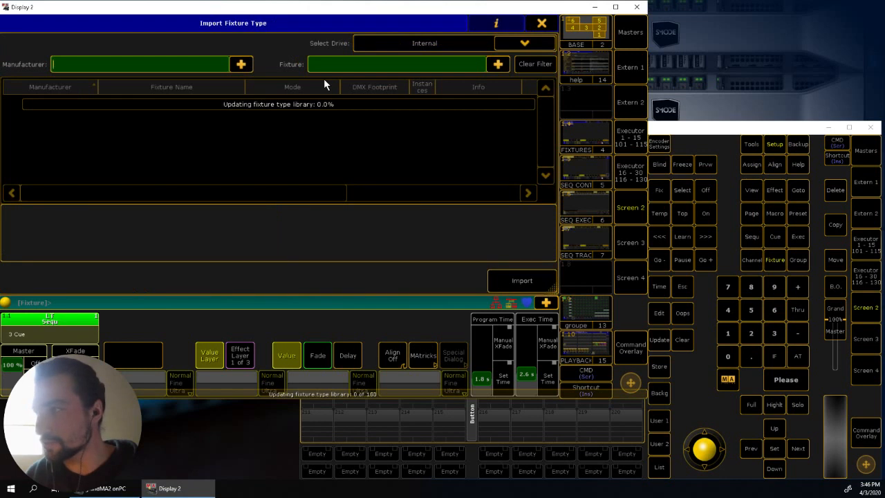
pyautogui.write('dl')
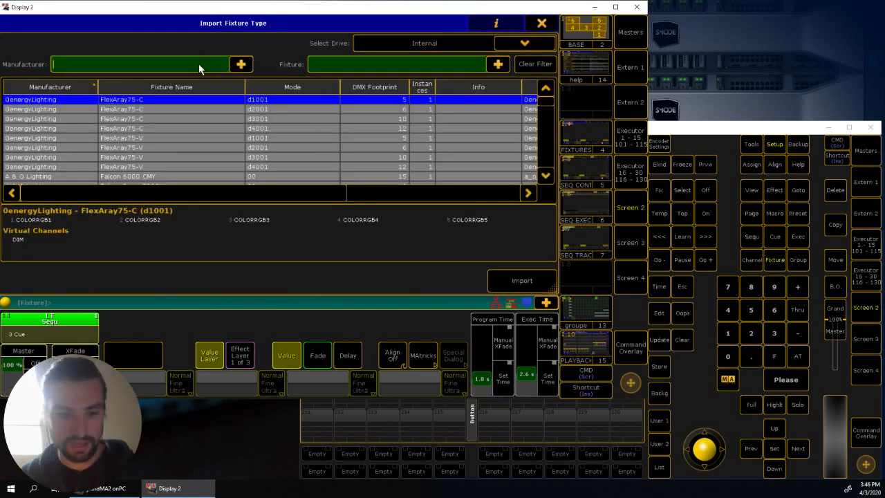
pyautogui.write('abs')
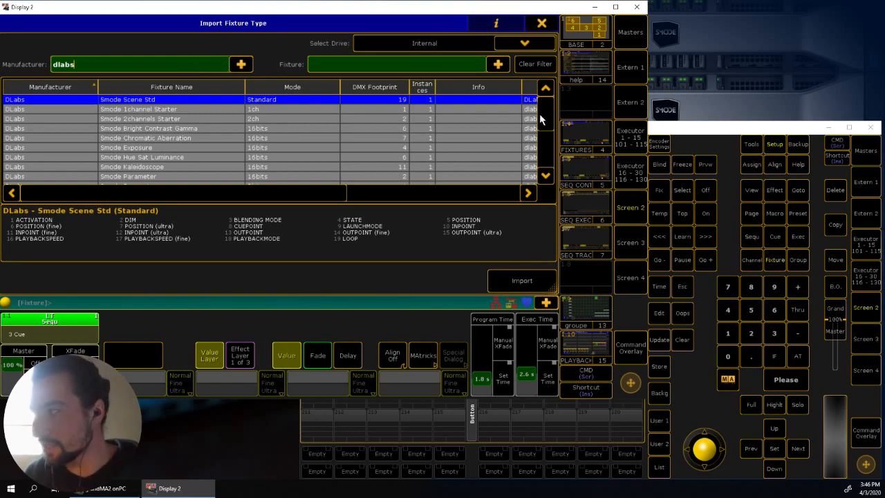
pyautogui.moveTo(543, 116)
pyautogui.mouseDown()
pyautogui.moveTo(545, 165)
pyautogui.moveTo(542, 96)
pyautogui.moveTo(549, 160)
pyautogui.moveTo(545, 103)
pyautogui.mouseUp()
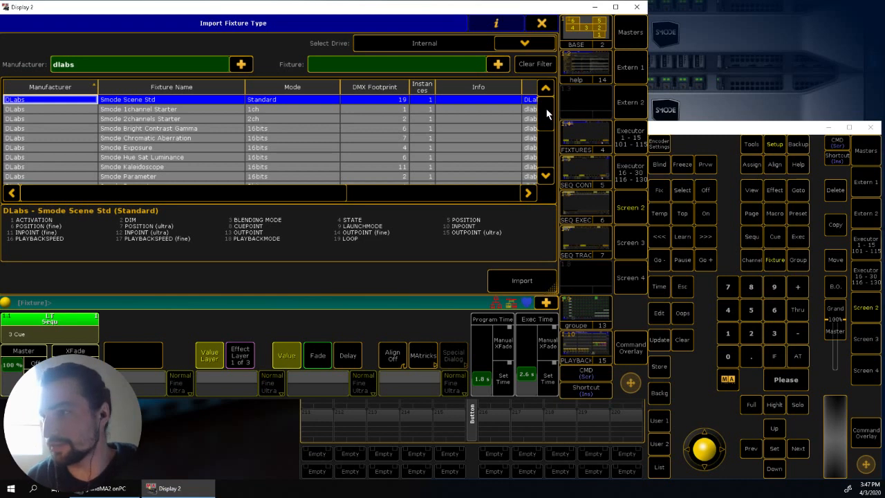
pyautogui.moveTo(546, 109)
pyautogui.mouseDown()
pyautogui.moveTo(549, 139)
pyautogui.moveTo(552, 105)
pyautogui.mouseUp()
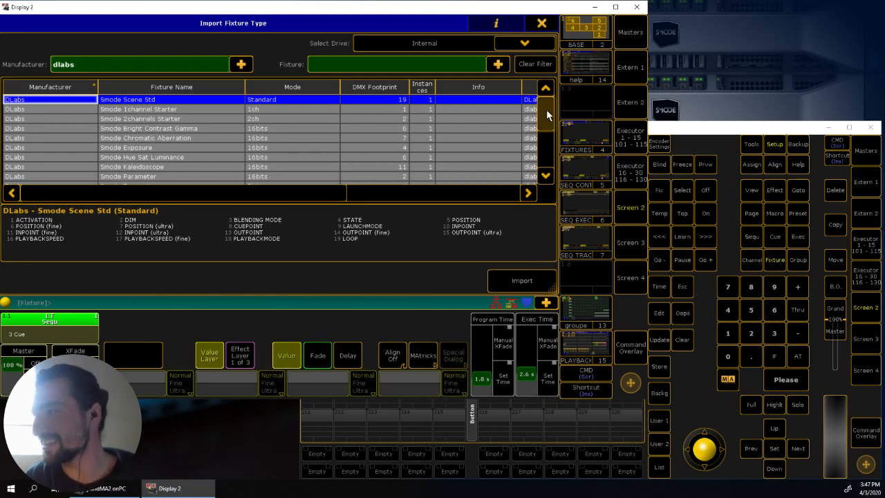
pyautogui.moveTo(546, 110); pyautogui.dragTo(547, 104)
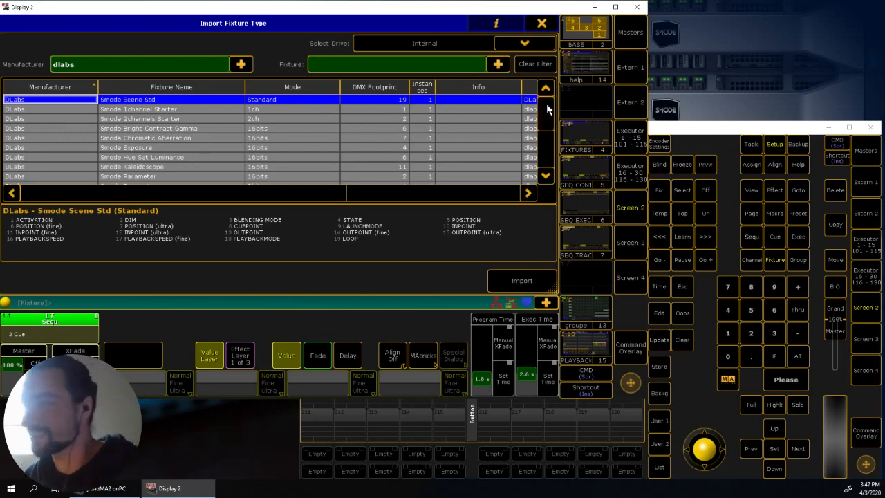
pyautogui.moveTo(546, 105); pyautogui.dragTo(551, 106)
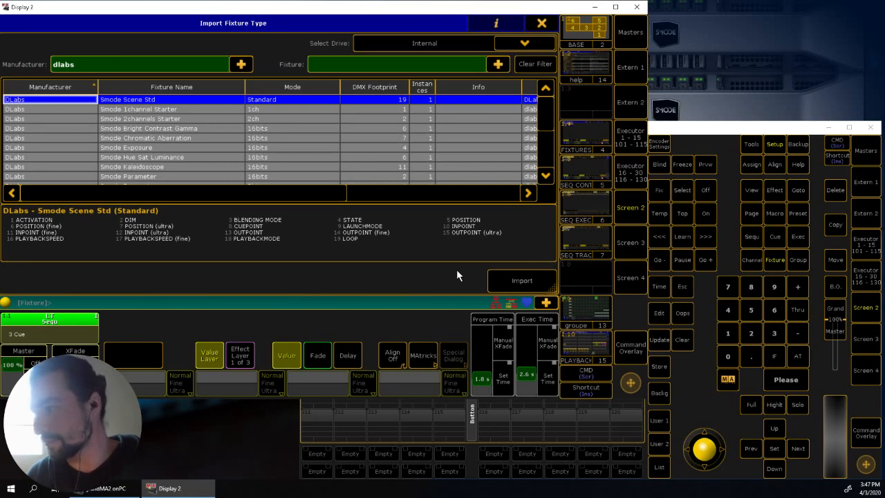
pyautogui.click(520, 280)
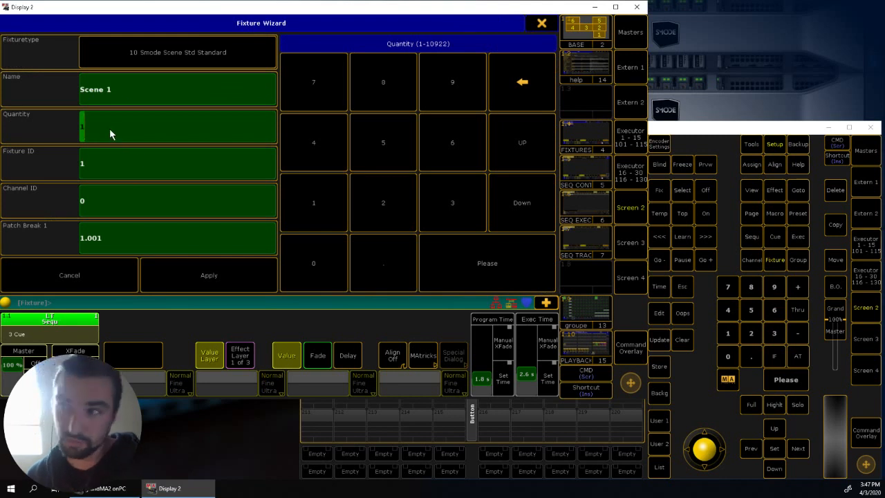
# - Patch the Scene 1 fixture to DMX address 201.1 and add it to the smode scene layer
pyautogui.click(109, 166)
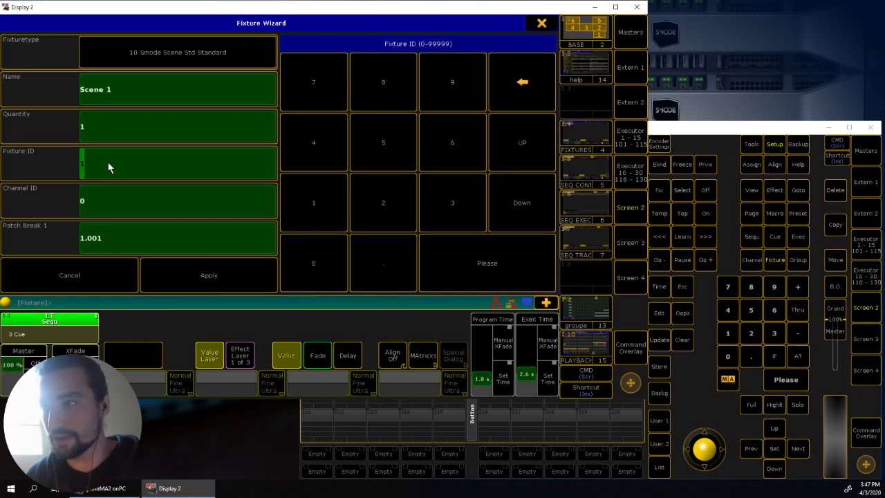
pyautogui.click(108, 209)
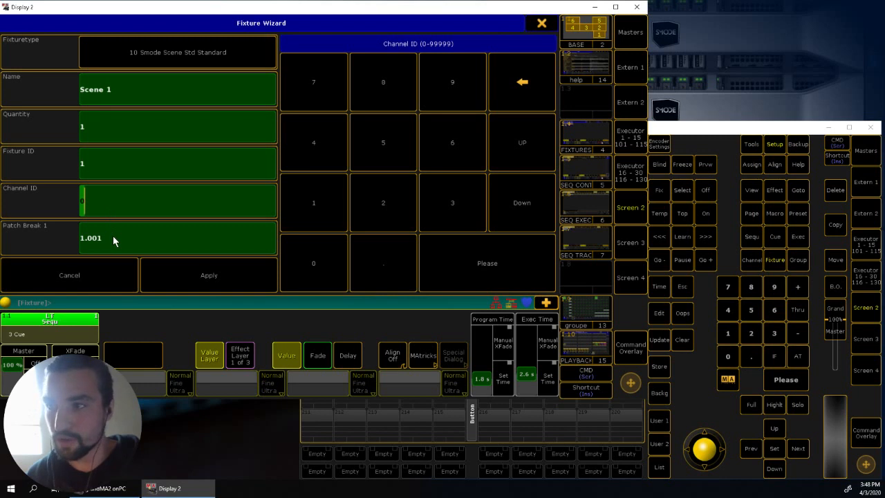
pyautogui.click(113, 235)
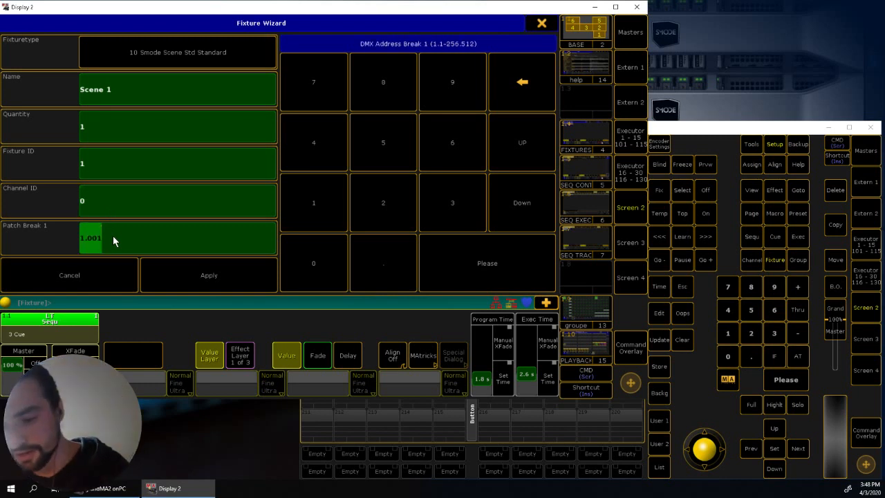
pyautogui.write('20')
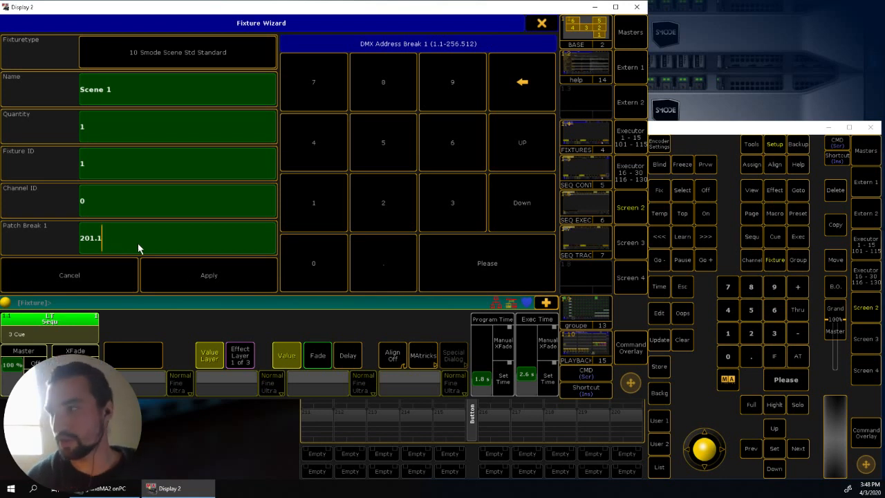
pyautogui.click(197, 276)
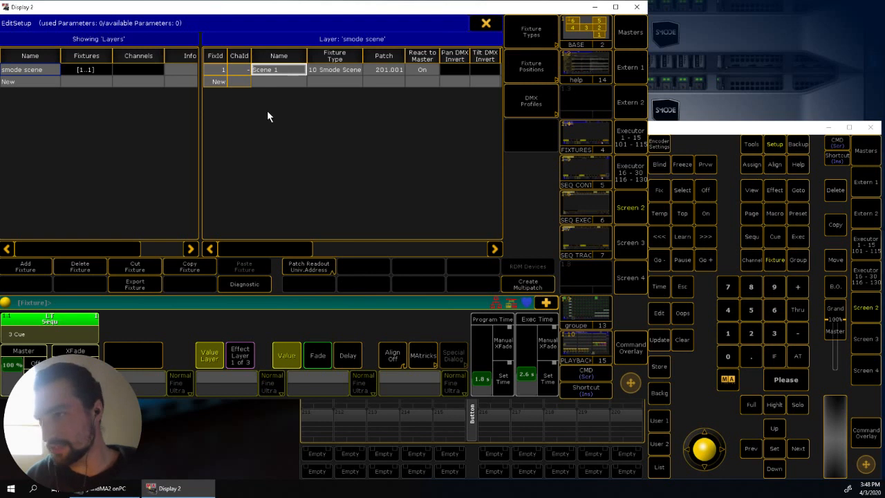
# - Start adding another fixture and import the DLabs Smode 1channel Starter type in 1ch mode from the library
pyautogui.click(25, 265)
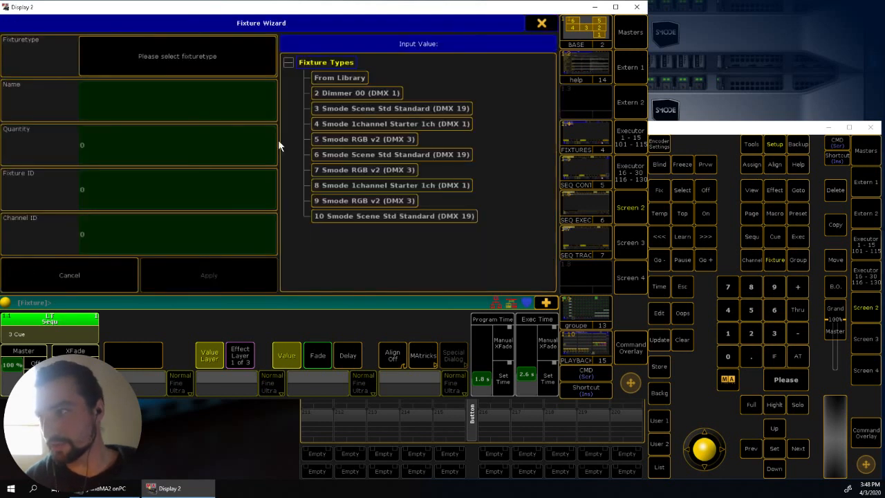
pyautogui.click(339, 81)
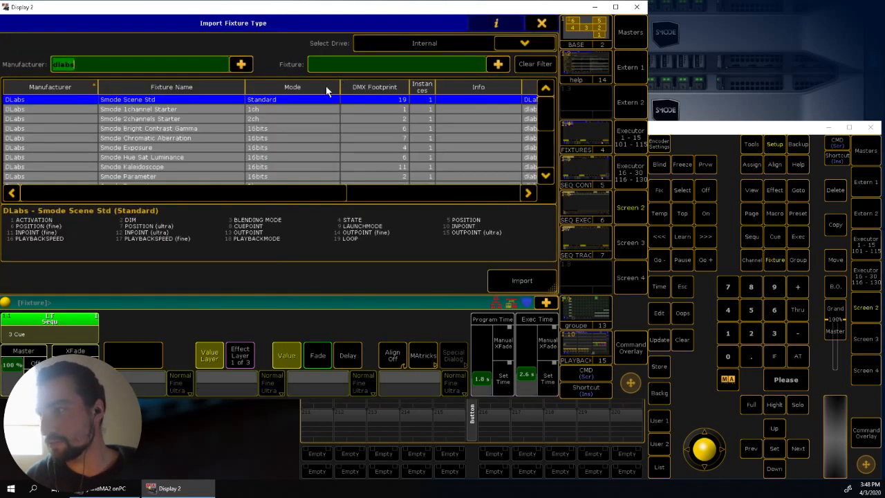
pyautogui.click(198, 112)
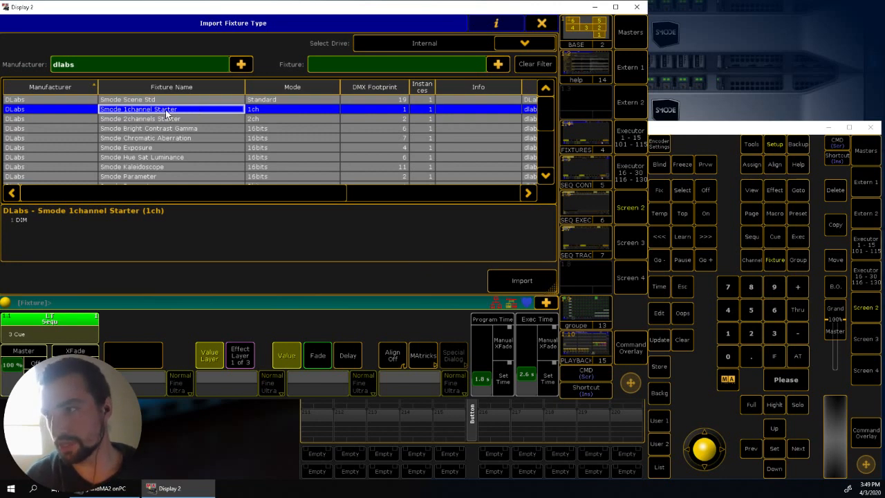
pyautogui.click(527, 281)
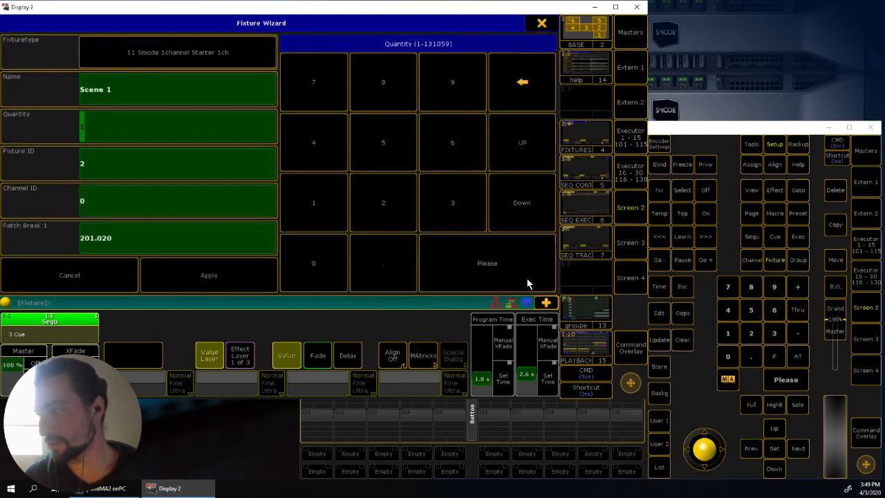
# - Name the 1channel Starter fixture "dim", patch it to DMX address 202.1 and add it to the layer
pyautogui.click(125, 157)
pyautogui.click(121, 125)
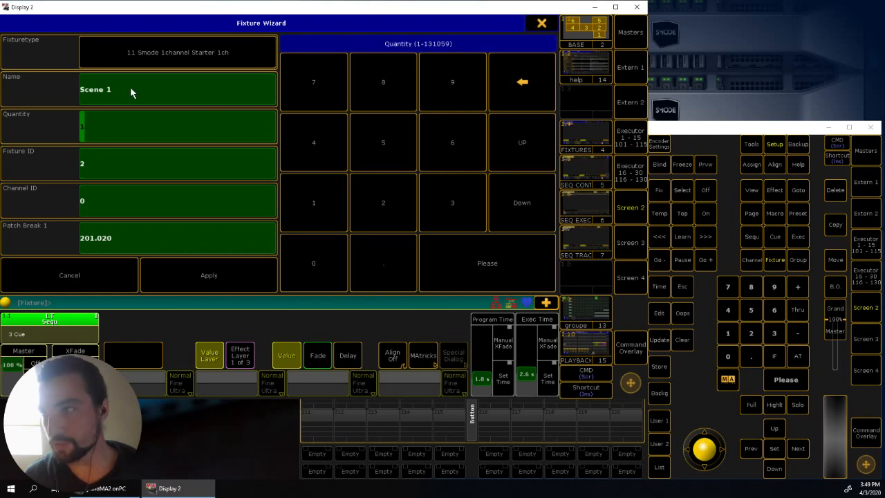
pyautogui.click(131, 91)
pyautogui.write('dim')
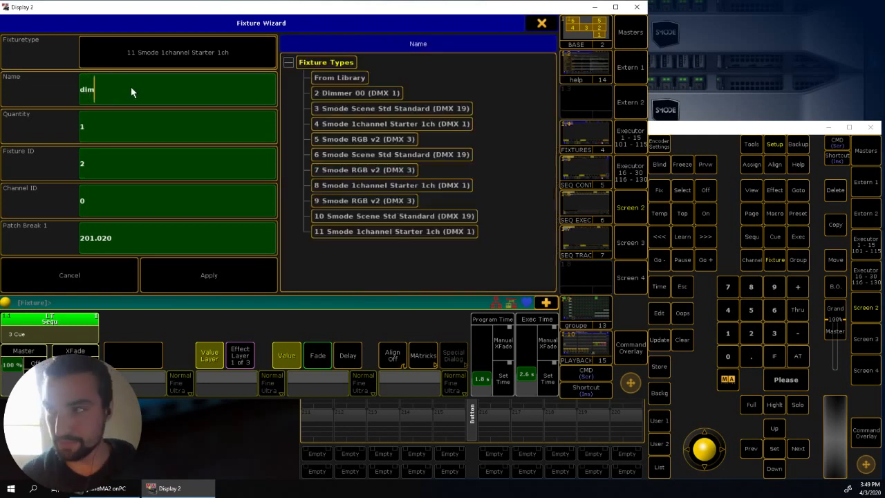
pyautogui.click(125, 241)
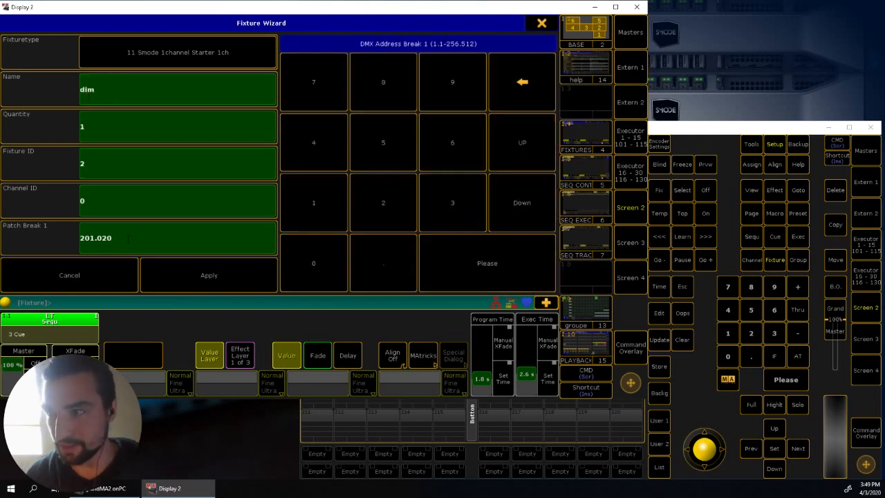
pyautogui.write('2')
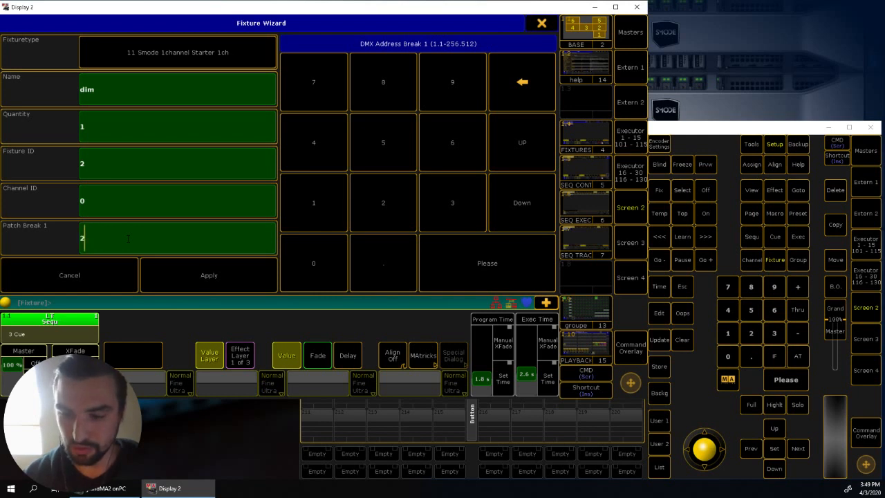
pyautogui.write('02')
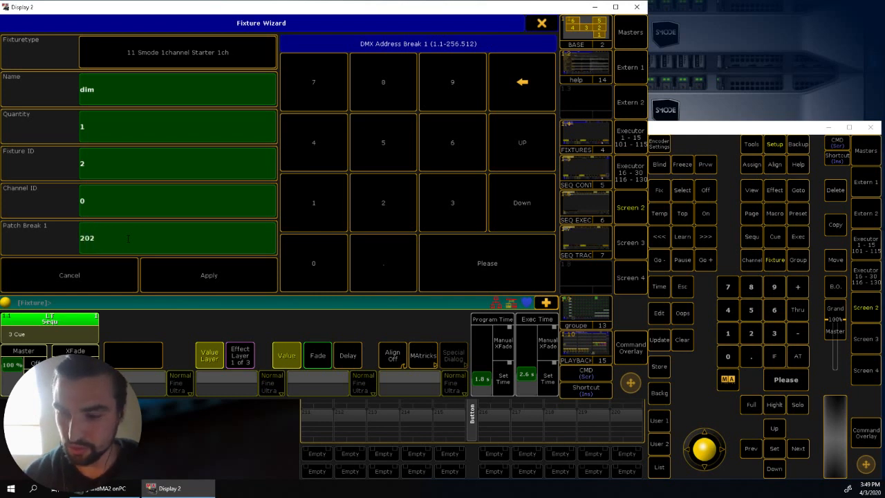
pyautogui.write('.1')
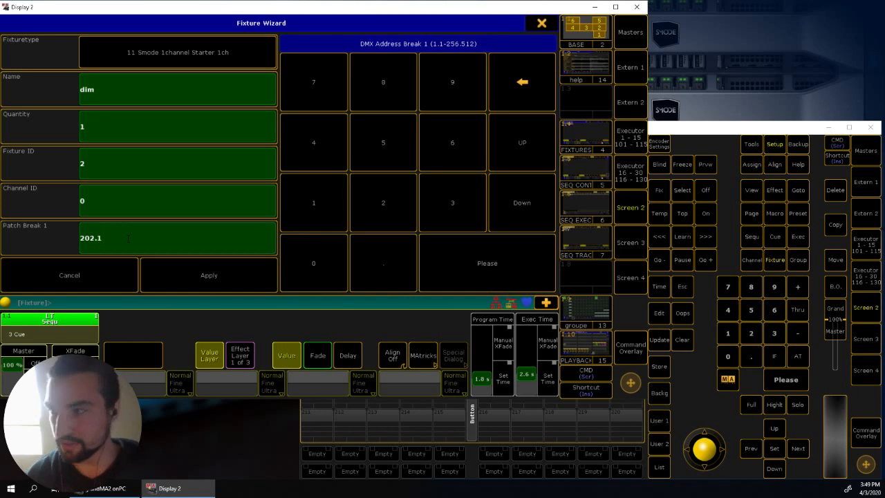
pyautogui.click(194, 271)
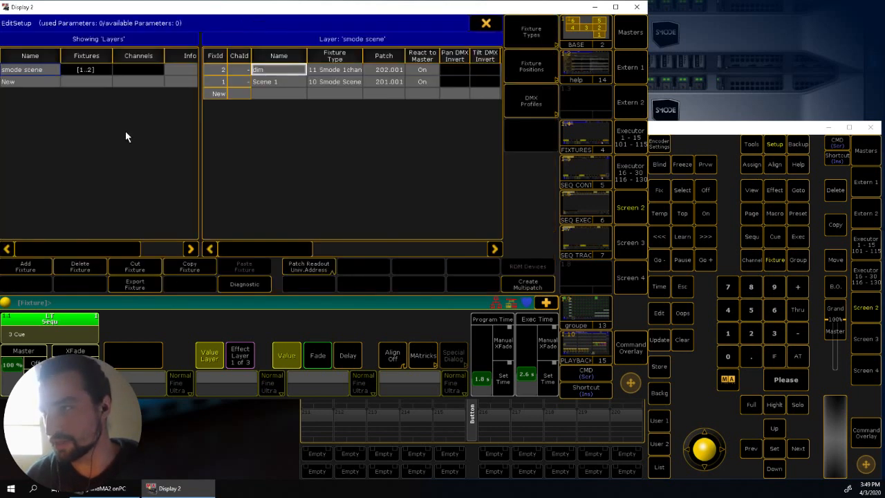
# - Delete the Scene 1 and dim fixtures from the smode scene layer
pyautogui.click(270, 82)
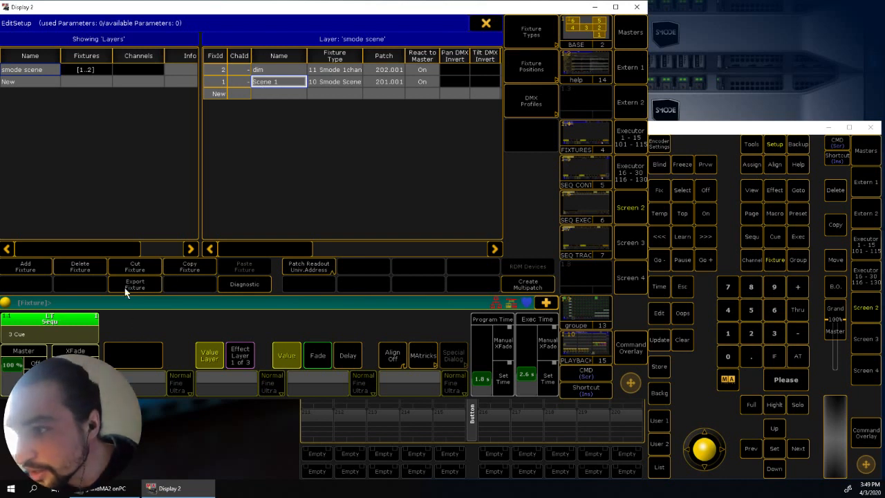
pyautogui.click(83, 265)
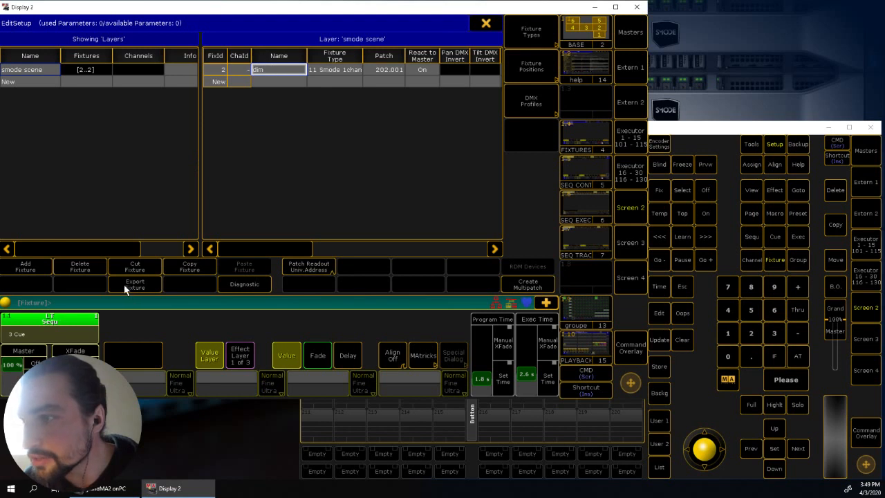
pyautogui.click(83, 267)
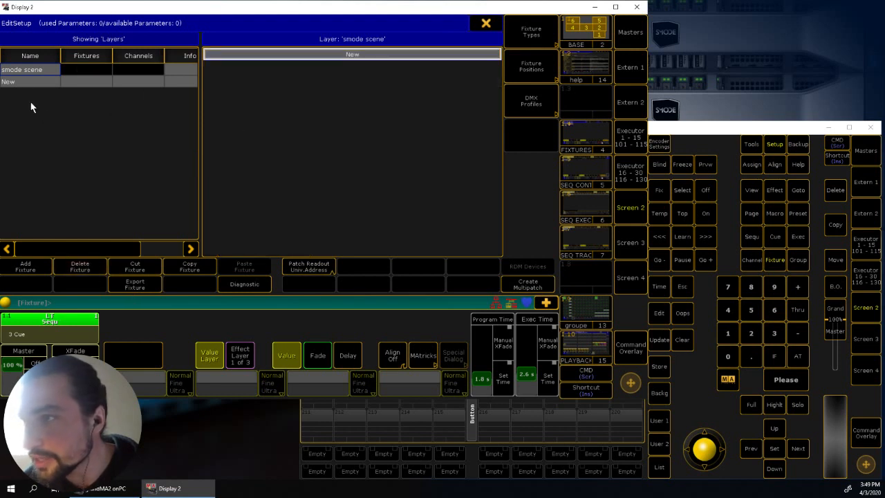
# - Add a Smode Scene Std Standard fixture named "Scene 1" to the smode scene layer, patched to DMX address 201.1
pyautogui.click(26, 266)
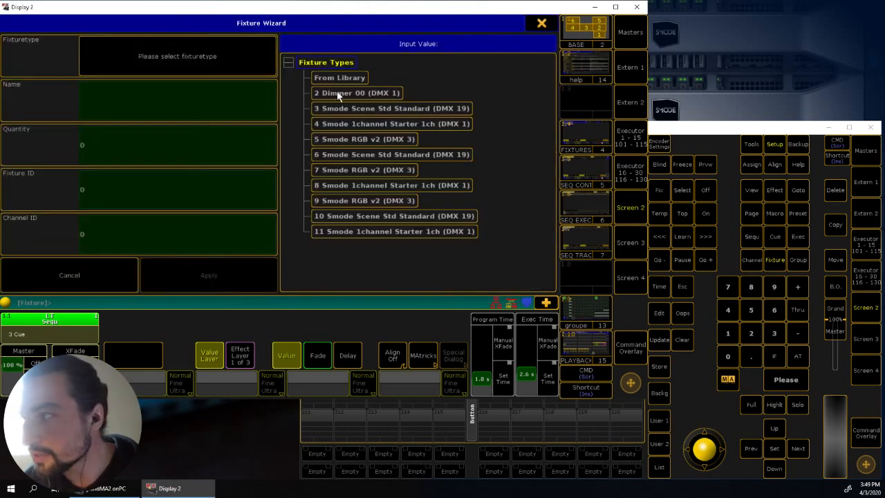
pyautogui.click(341, 112)
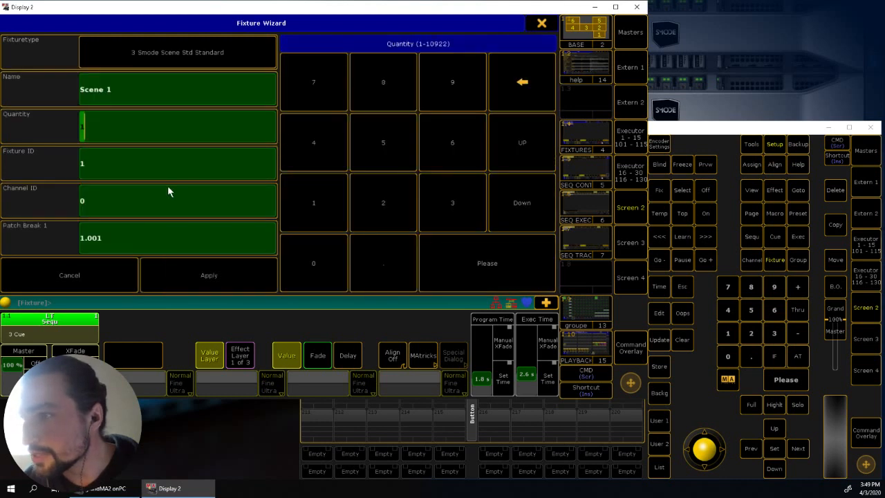
pyautogui.click(101, 239)
pyautogui.write('201.1')
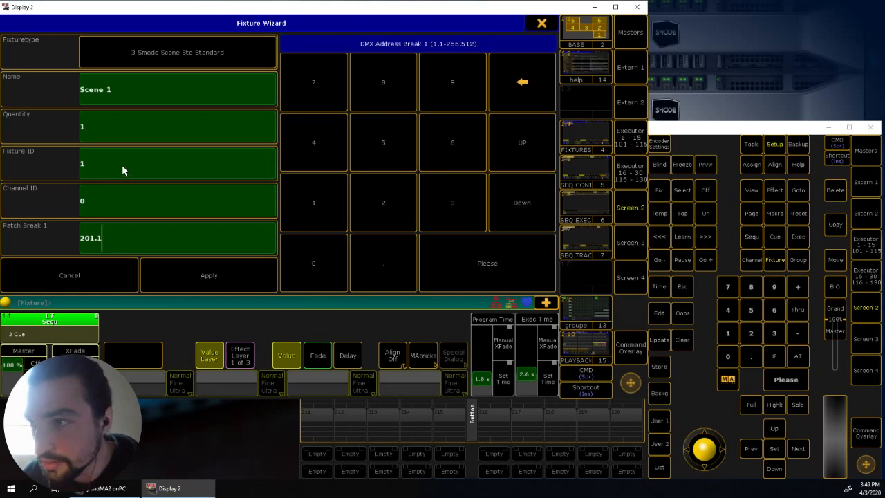
pyautogui.click(187, 274)
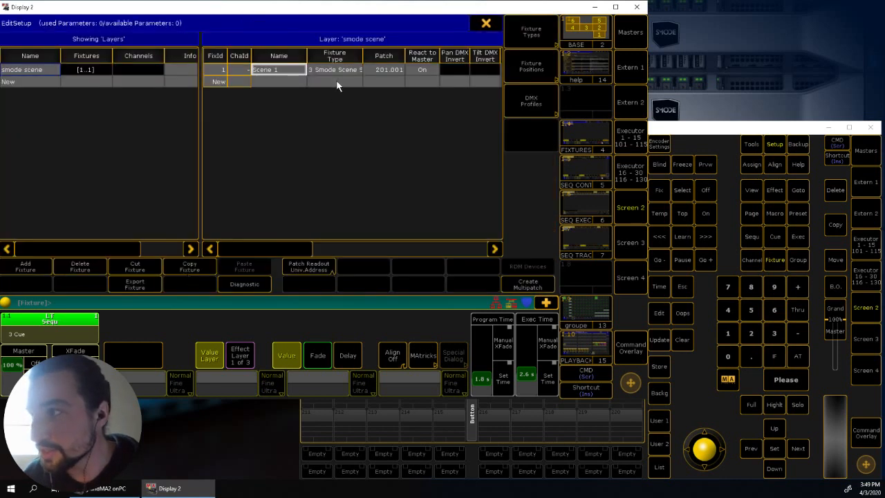
# - Create a new layer named "smode dimmer"
pyautogui.click(23, 267)
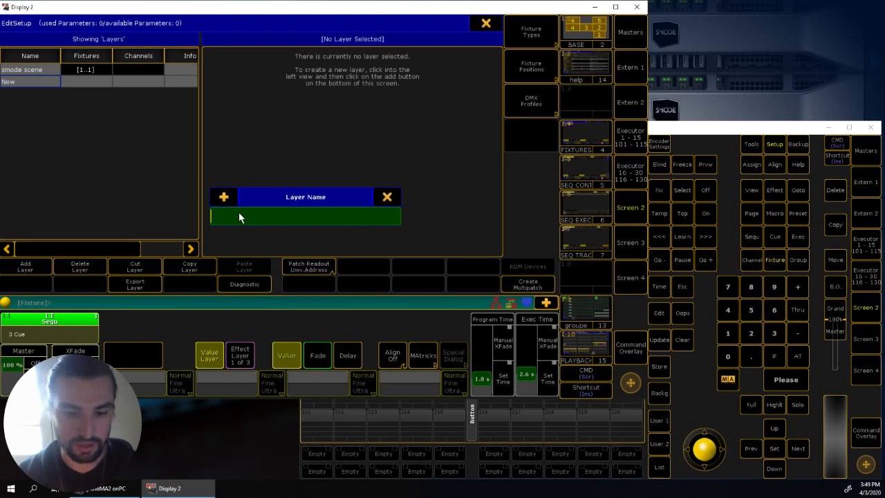
pyautogui.write('smode')
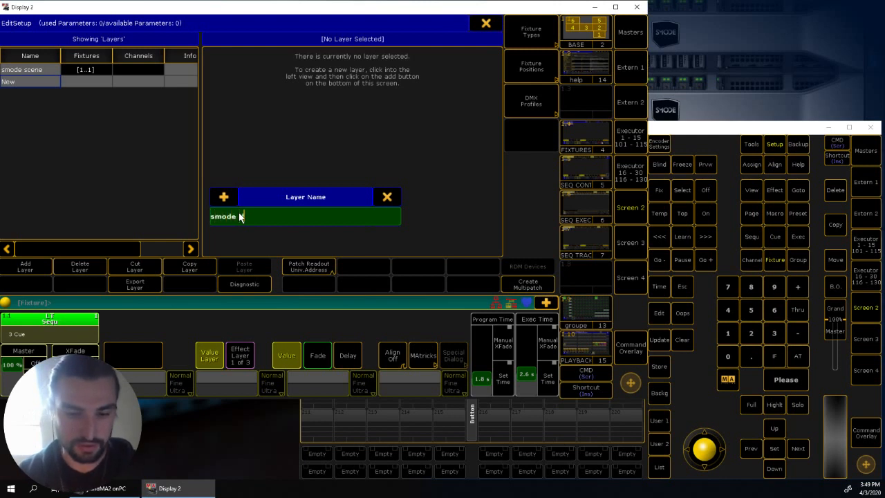
pyautogui.write(' scene')
pyautogui.press('Return')
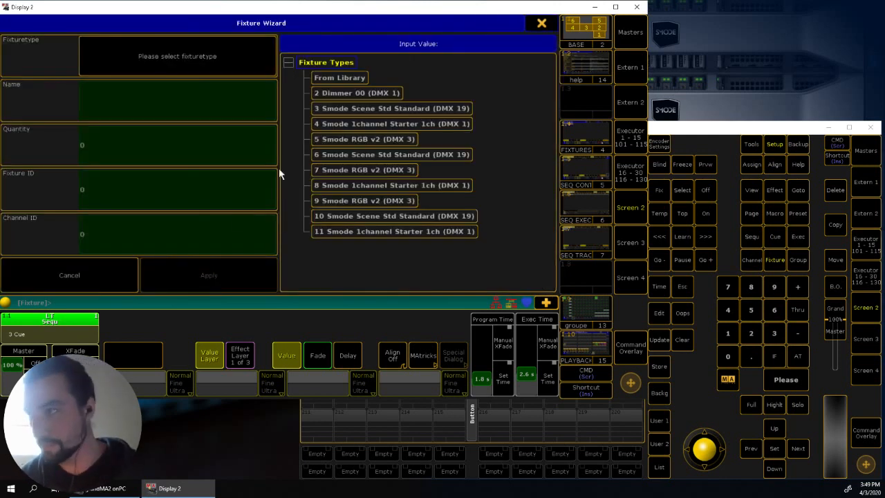
# - Add a Smode 1channel Starter 1ch fixture named "dimmer" to the smode dimmer layer, patched to DMX address 202.1
pyautogui.click(361, 124)
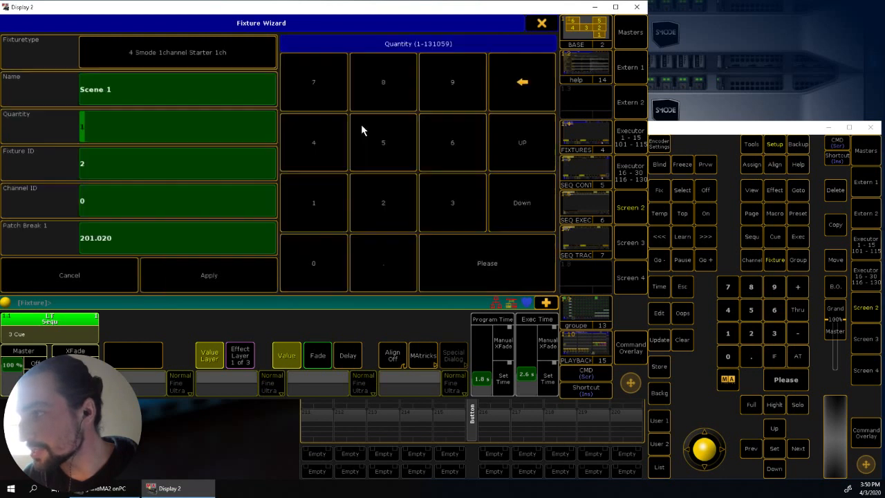
pyautogui.click(134, 234)
pyautogui.write('202.1')
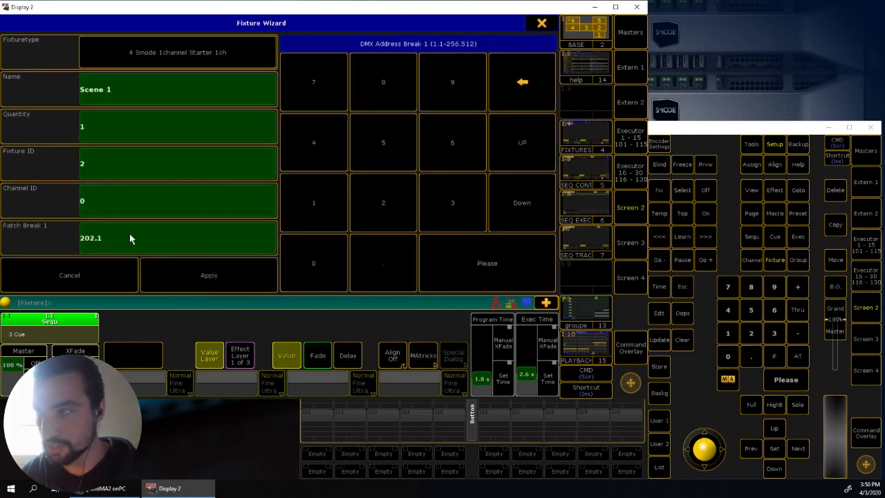
pyautogui.click(151, 88)
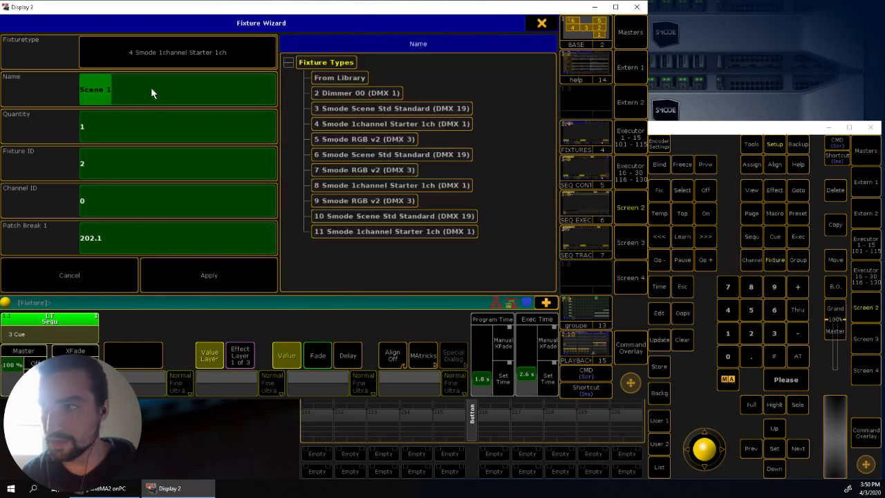
pyautogui.write('dimmer')
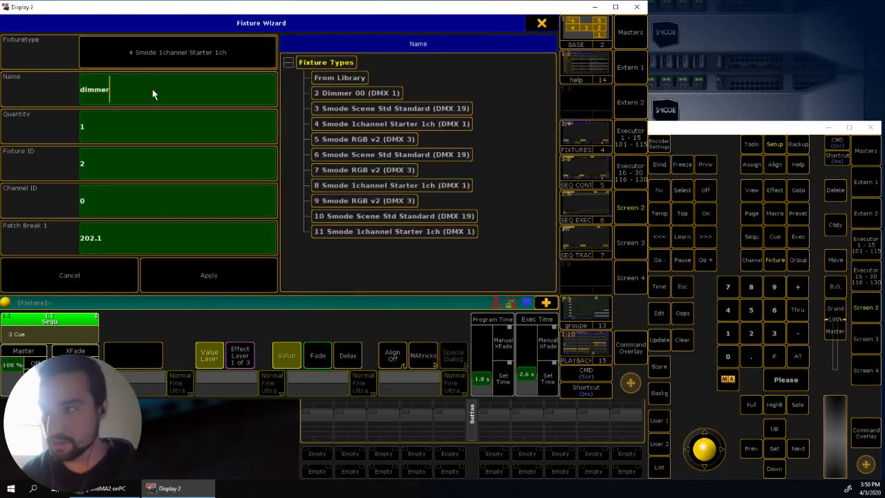
pyautogui.click(202, 273)
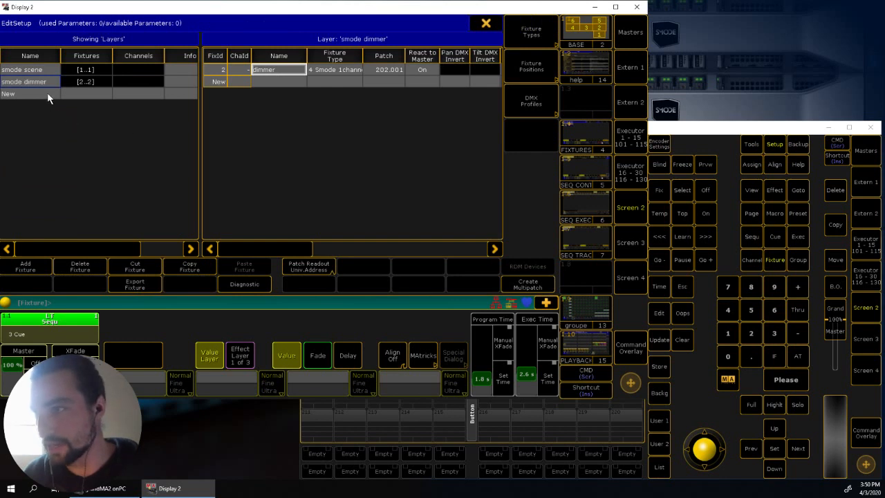
# - Create a new layer named "smode rgb"
pyautogui.click(46, 93)
pyautogui.click(28, 268)
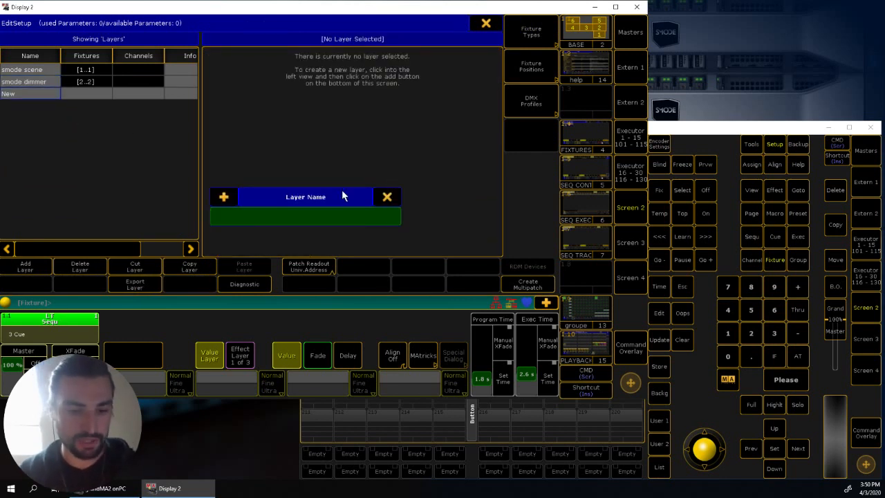
pyautogui.write('smode r')
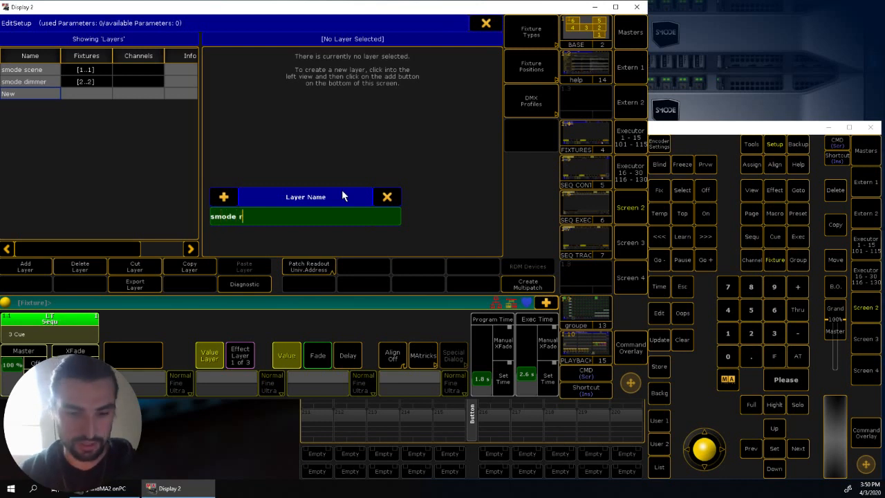
pyautogui.write('gb')
pyautogui.press('Return')
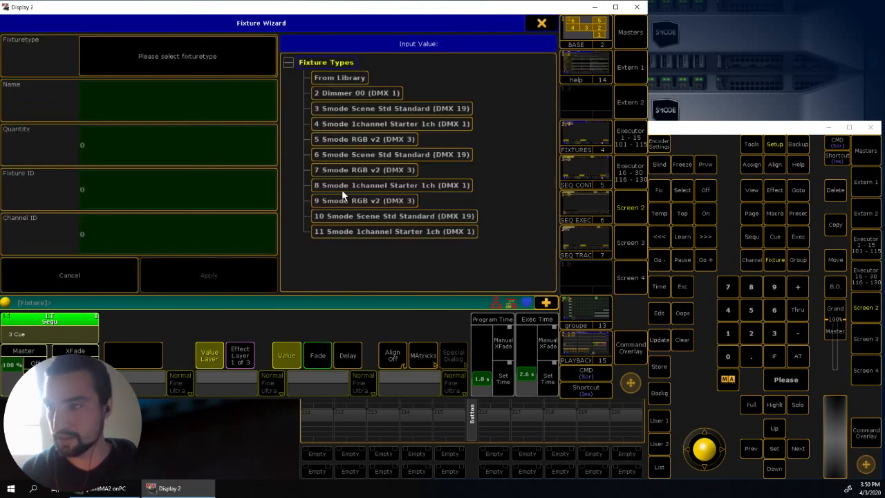
# - Import the DLabs Smode RGB v2 fixture type from the library for the smode rgb layer
pyautogui.click(358, 78)
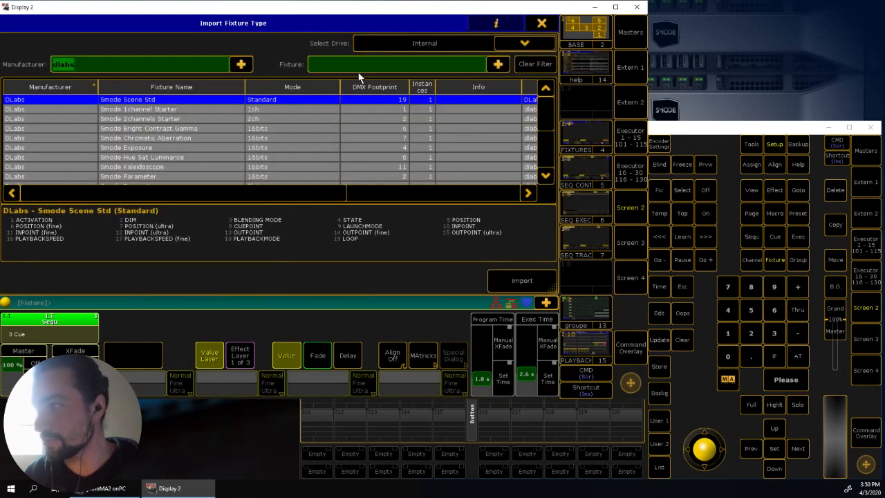
pyautogui.moveTo(545, 113); pyautogui.dragTo(544, 140)
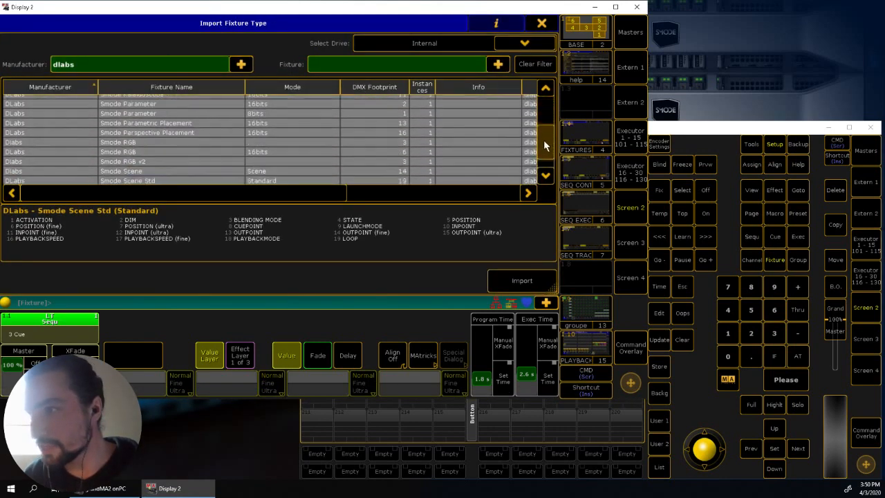
pyautogui.click(225, 155)
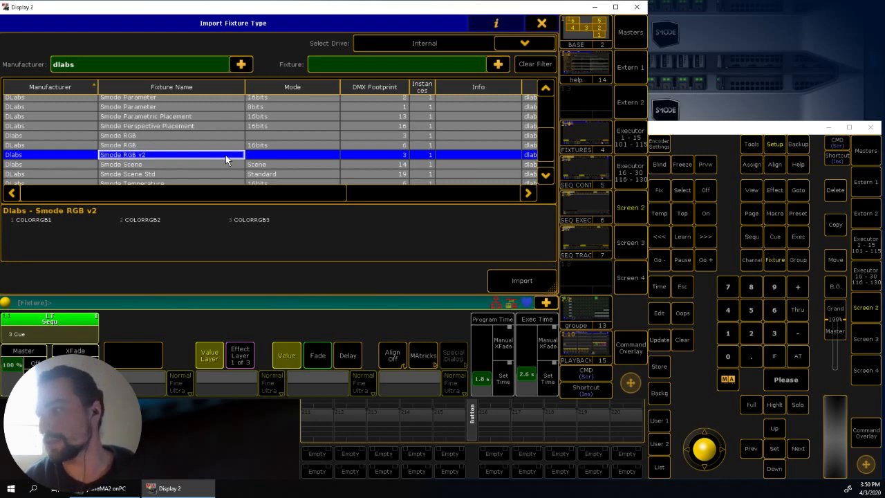
pyautogui.scroll(-1, 545, 157)
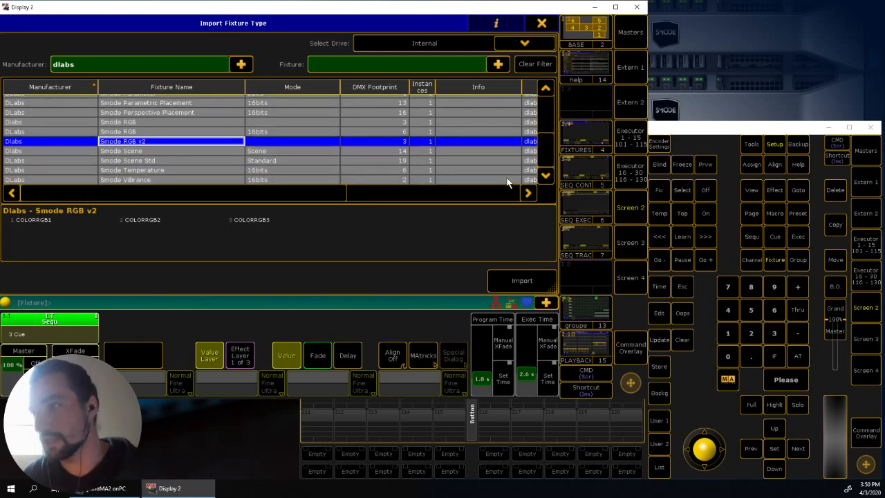
pyautogui.click(525, 282)
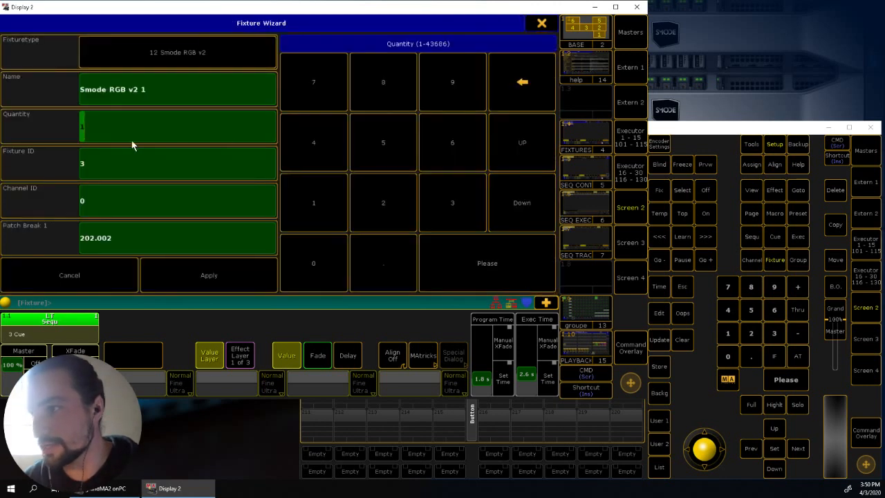
# - Patch the Smode RGB v2 fixture to DMX address 203.1, add it to the layer, and leave the patch setup saving the changes
pyautogui.click(129, 237)
pyautogui.write('203.1')
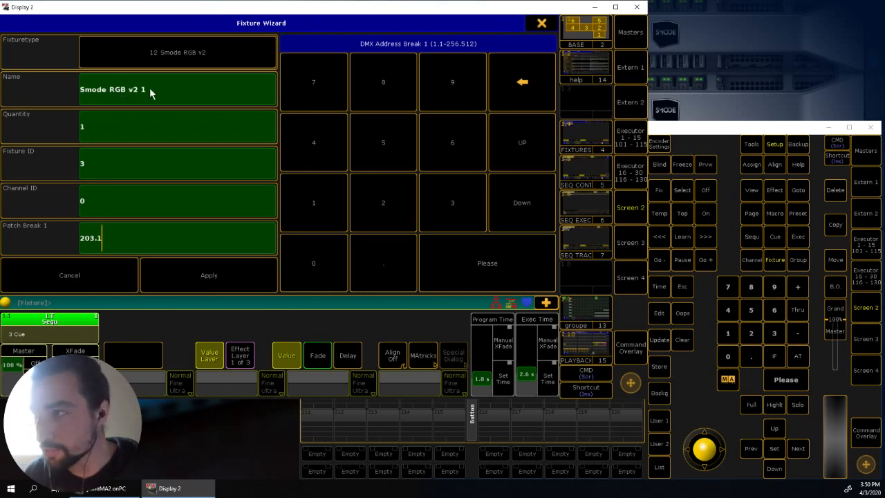
pyautogui.click(206, 281)
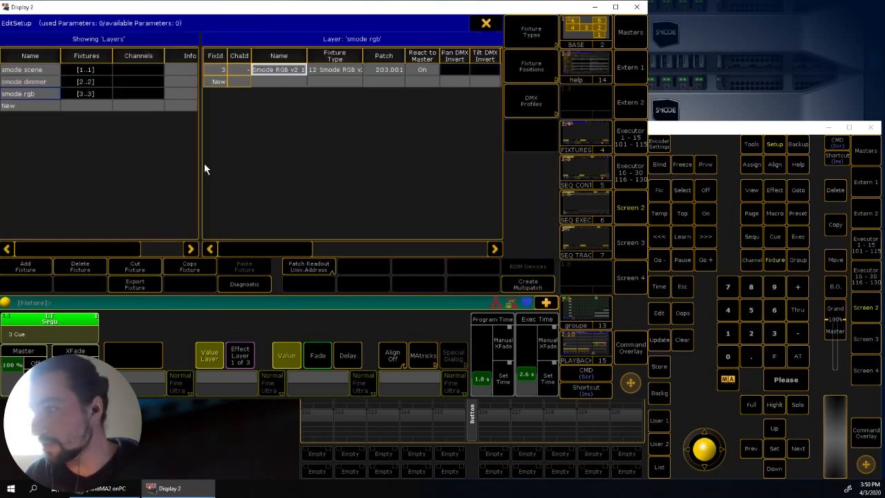
pyautogui.click(487, 24)
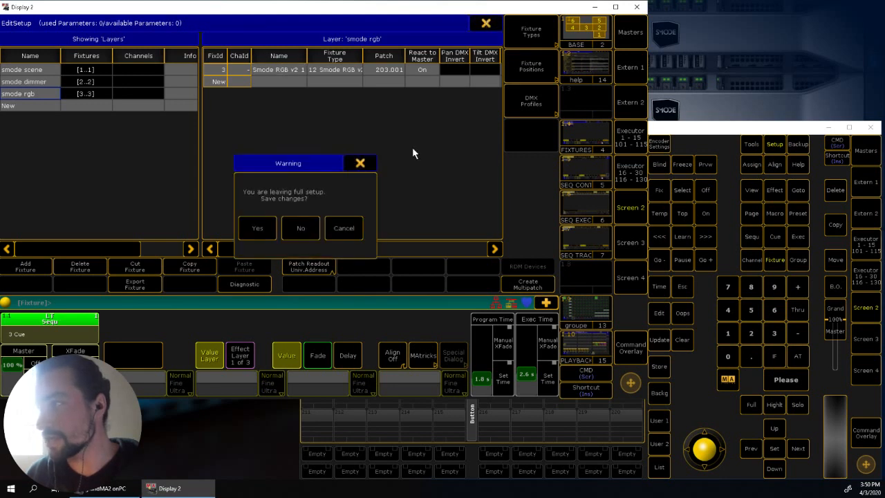
pyautogui.click(258, 229)
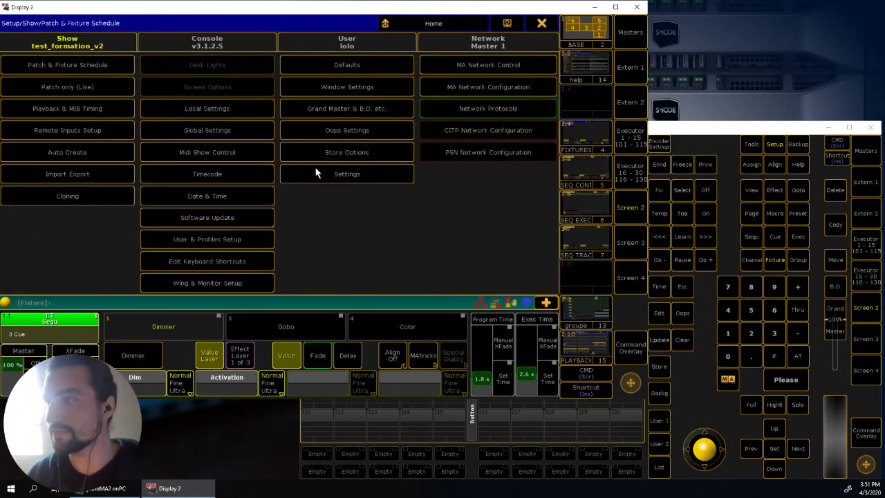
# - Check the newshow session and its connected station in MA Network Control, and return to the setup overview
pyautogui.click(478, 64)
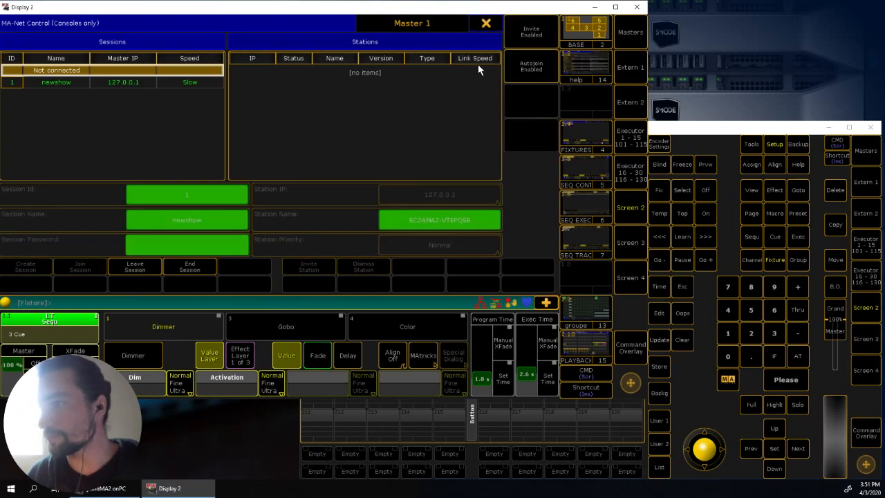
pyautogui.click(65, 82)
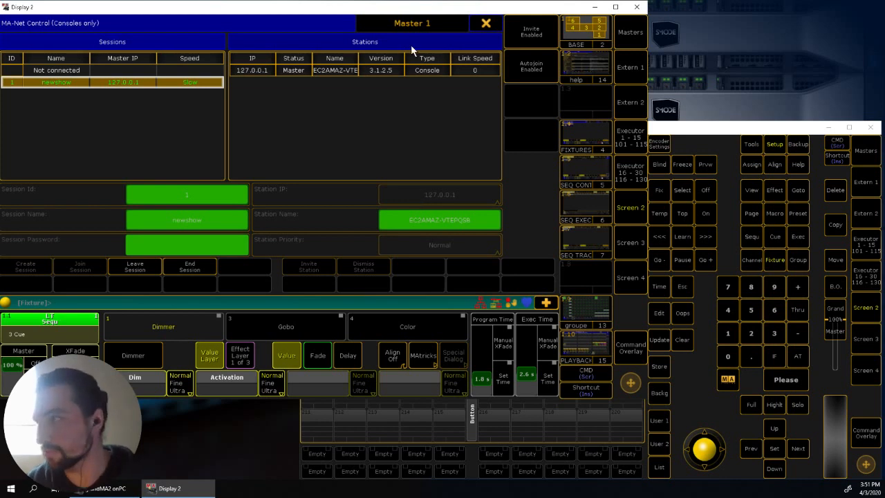
pyautogui.click(485, 21)
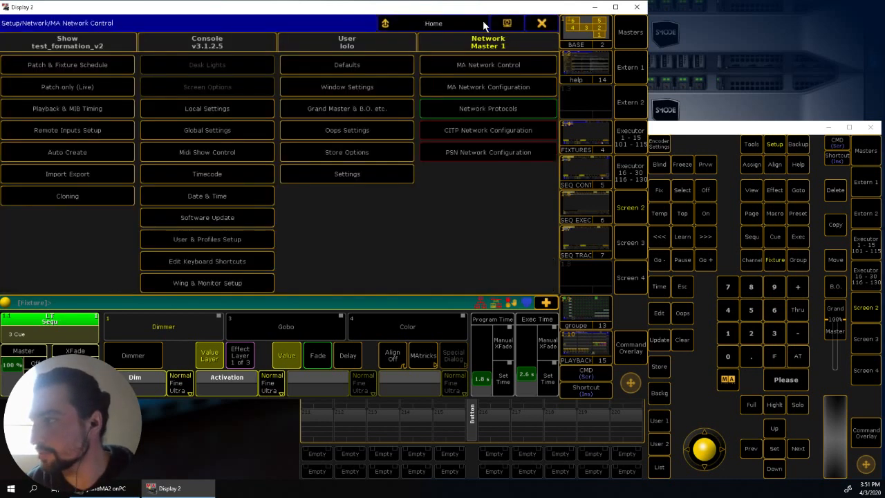
# - Examine the console's ETHERCON 1 (ETH0) and ETHERCON 2 (ETH1) IP addresses in MA Network Configuration
pyautogui.click(482, 87)
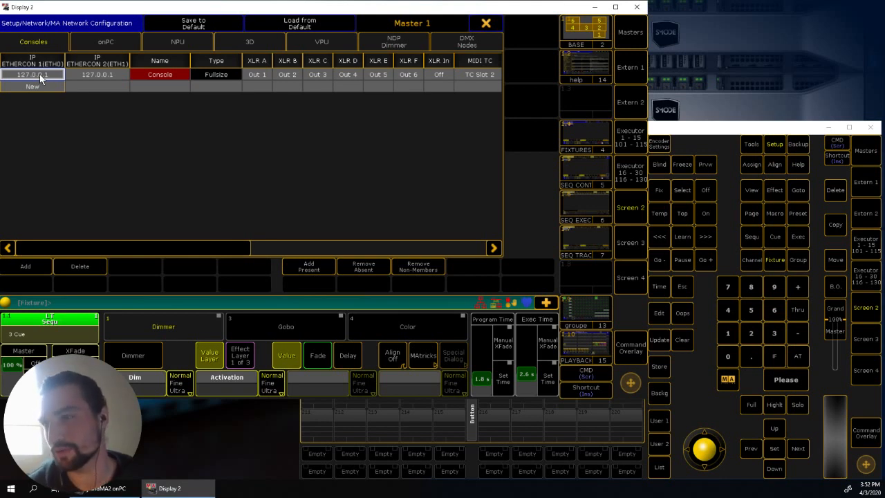
pyautogui.click(106, 71)
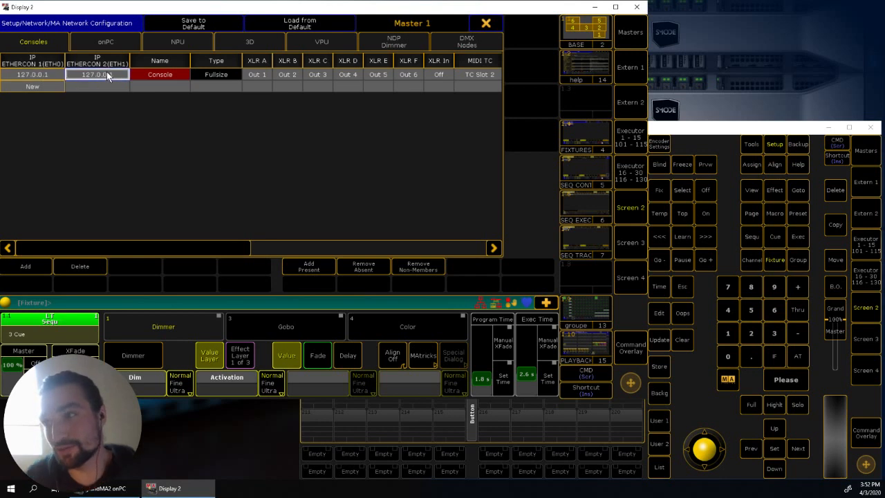
pyautogui.click(49, 72)
pyautogui.click(89, 75)
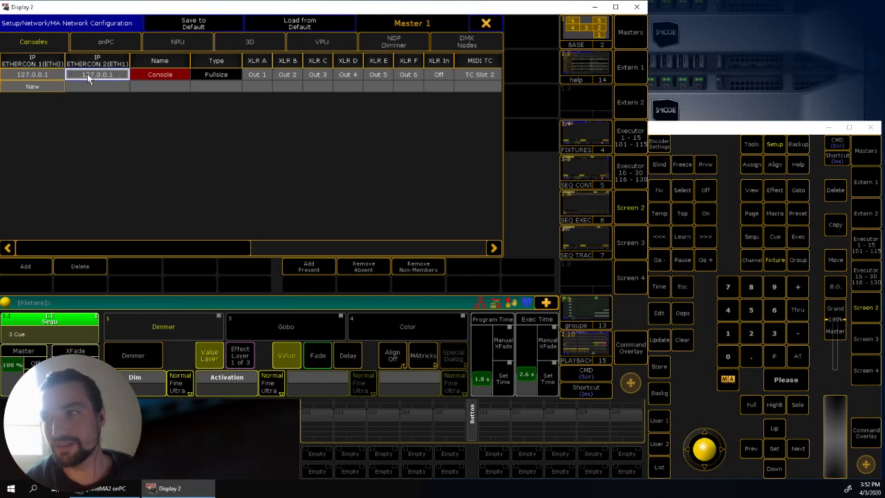
pyautogui.click(52, 77)
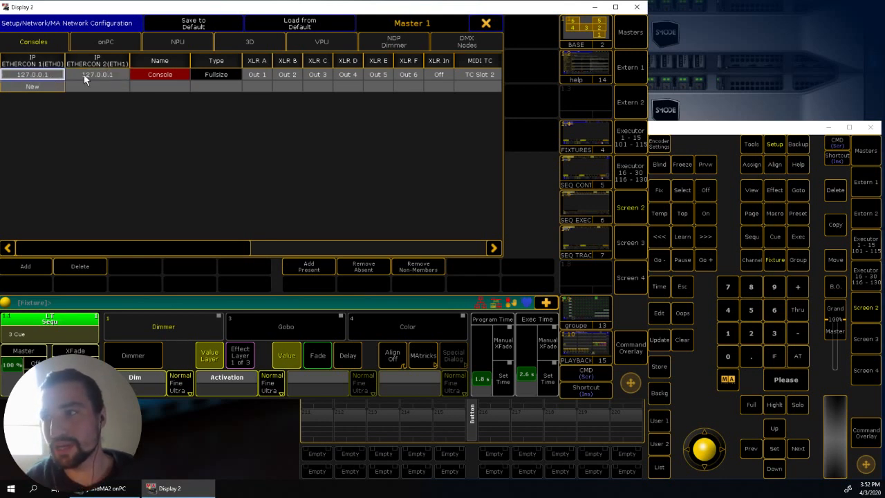
pyautogui.click(83, 76)
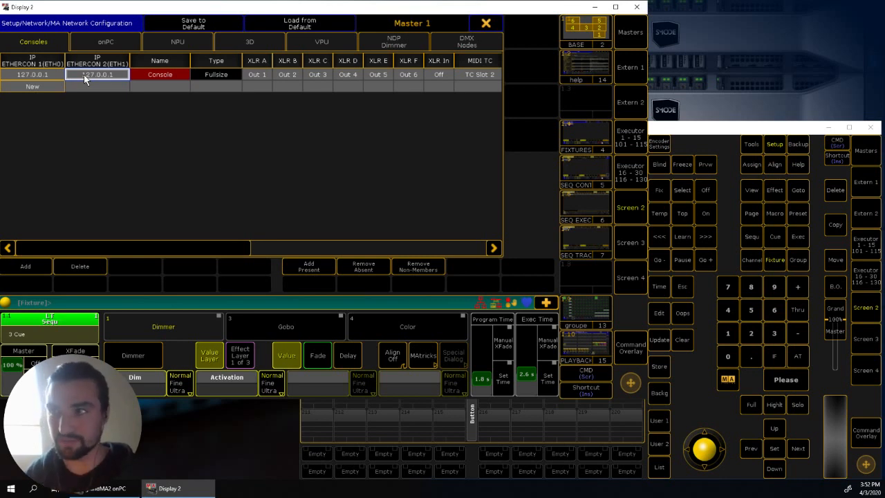
pyautogui.click(52, 75)
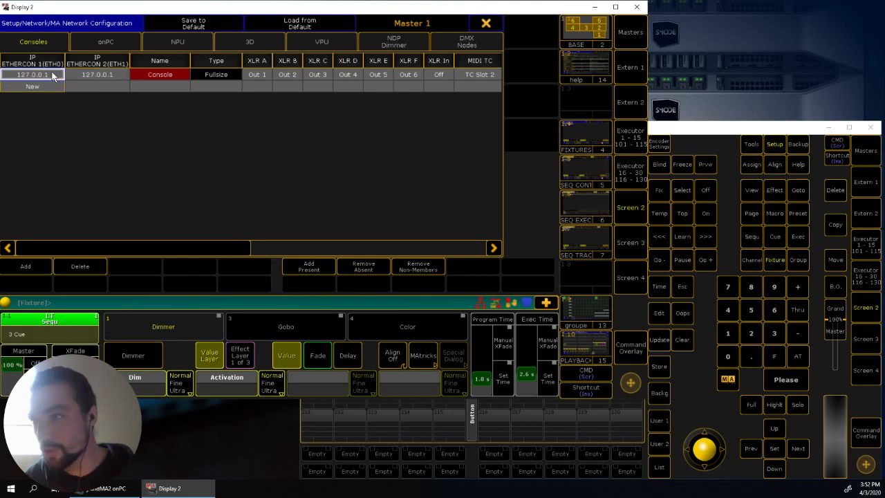
pyautogui.click(72, 73)
pyautogui.click(50, 78)
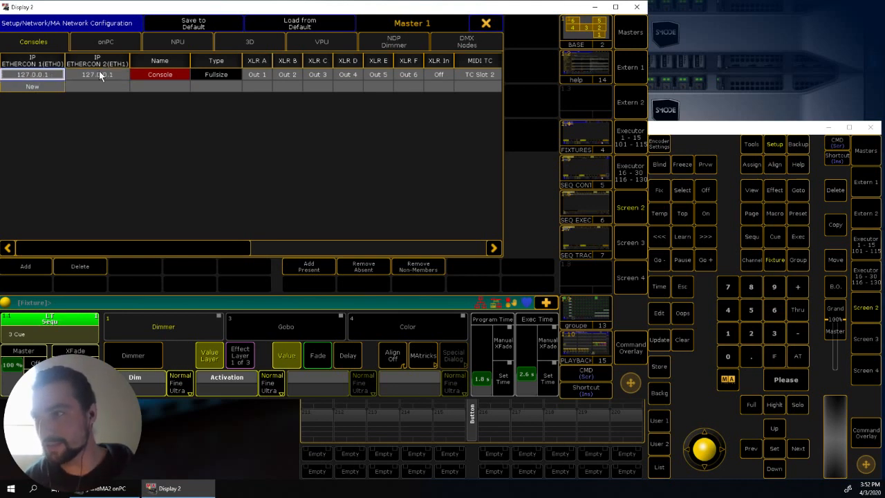
pyautogui.click(98, 70)
pyautogui.click(51, 79)
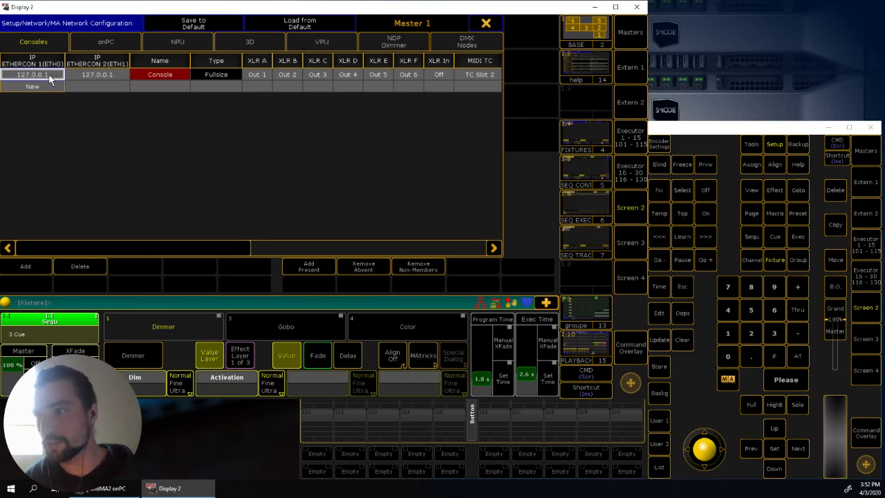
pyautogui.click(32, 267)
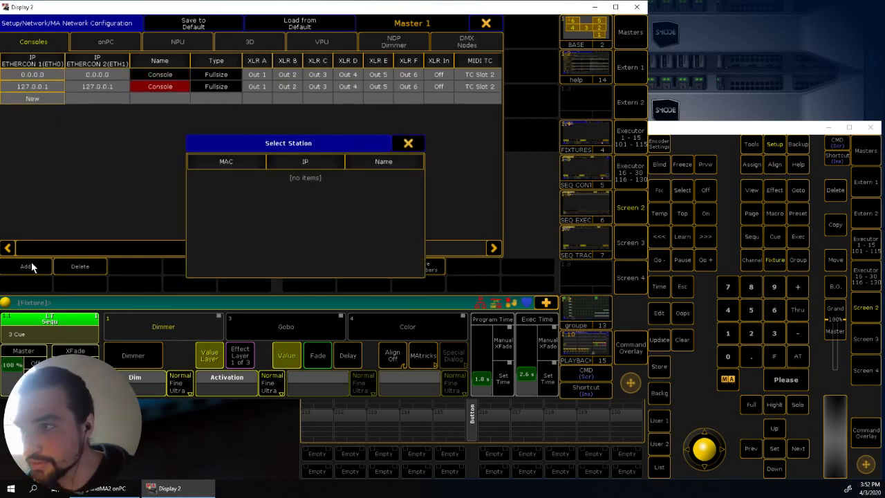
pyautogui.click(409, 144)
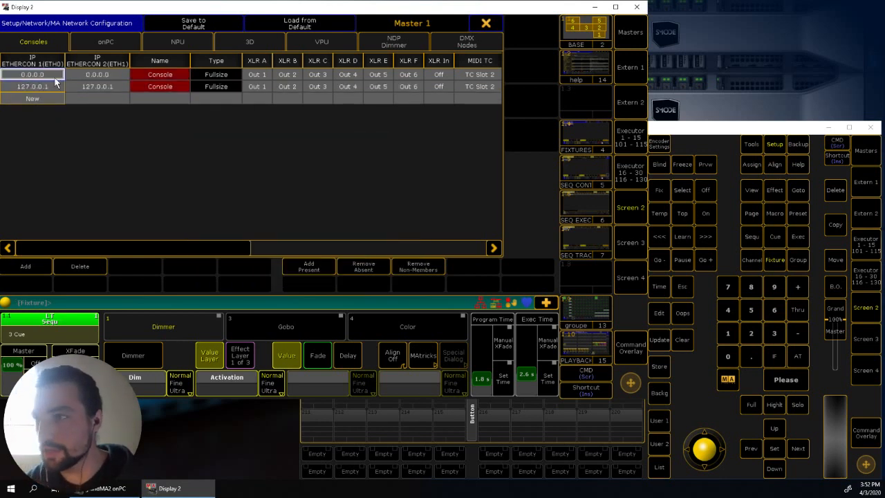
pyautogui.click(85, 271)
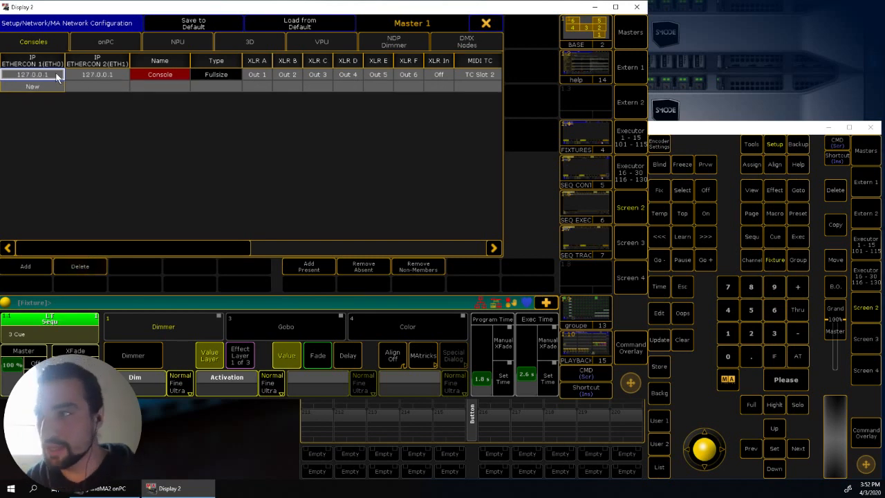
# - Check the console entry's ETHERCON 2 (ETH1) address and its name, and leave MA Network Configuration
pyautogui.click(100, 74)
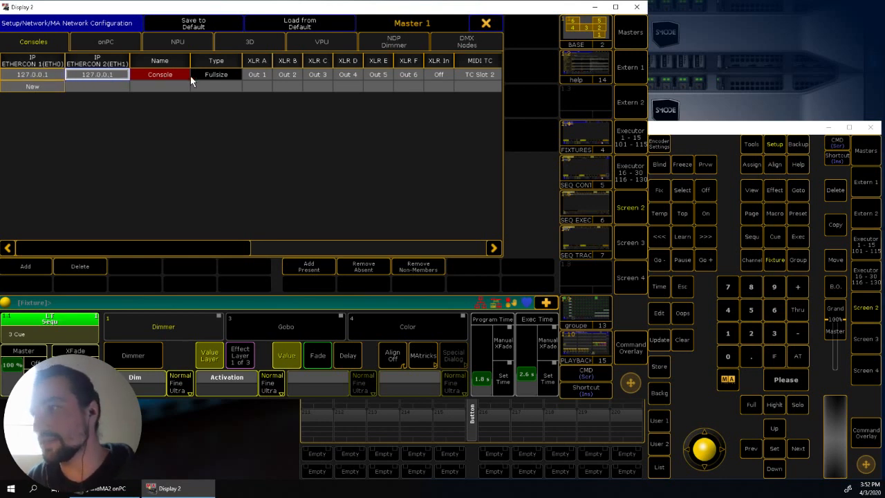
pyautogui.click(79, 76)
pyautogui.press('Return')
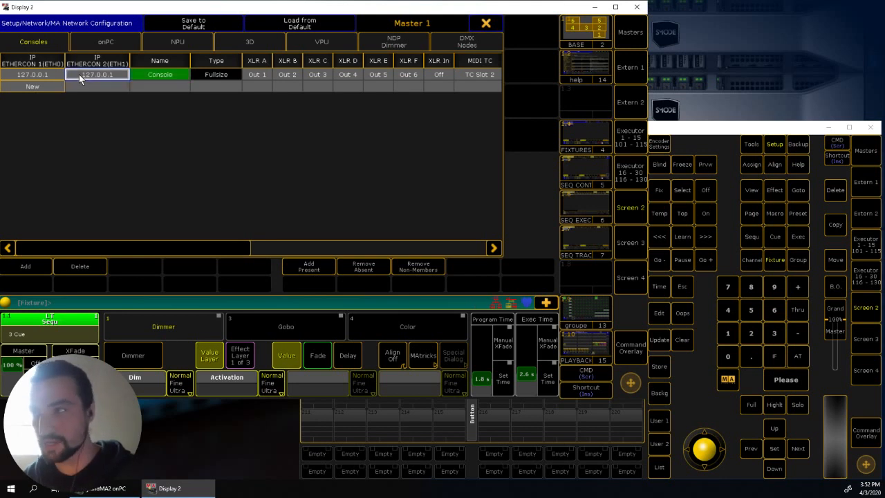
pyautogui.click(160, 75)
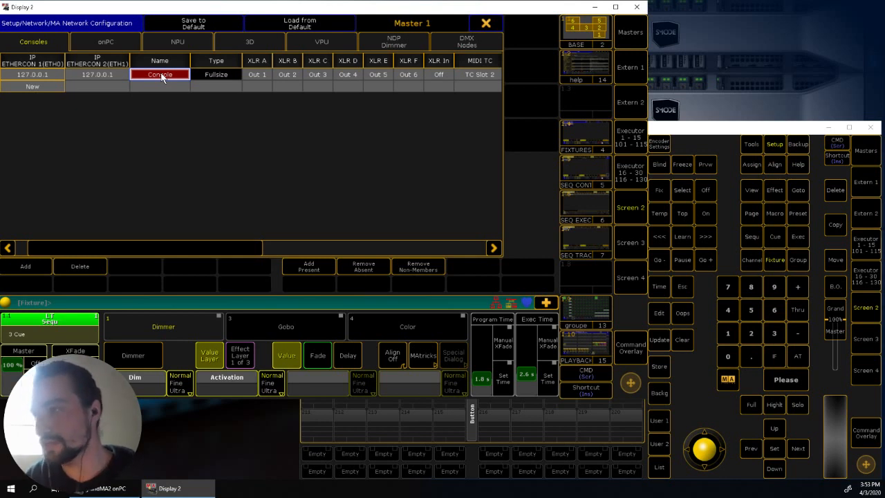
pyautogui.click(487, 24)
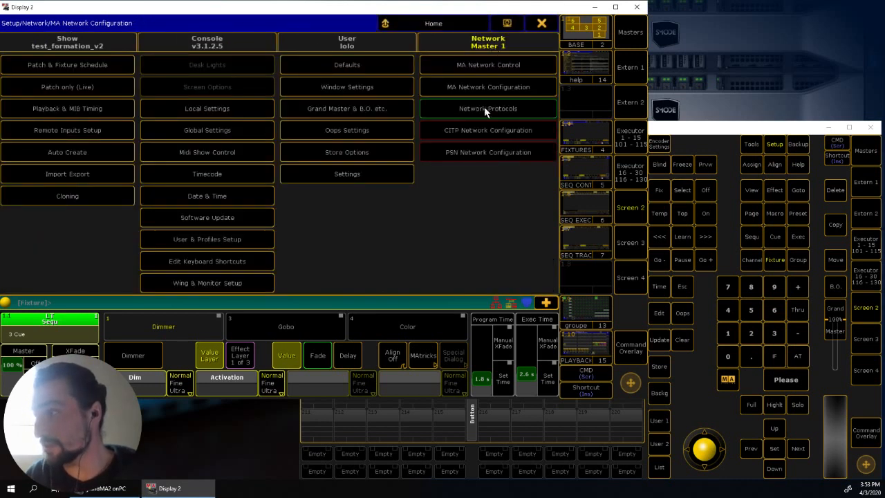
# - Open the Art-Net settings in Network Protocols and set the existing line's mode to OutputBroadcast
pyautogui.click(485, 109)
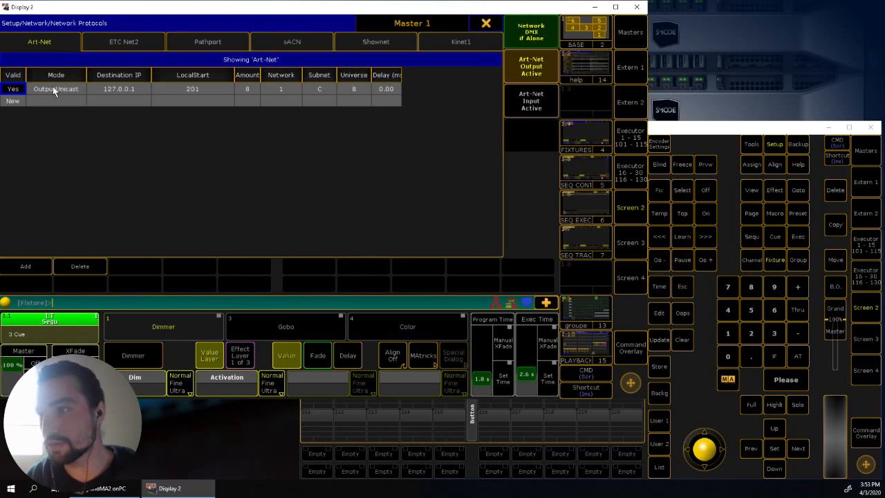
pyautogui.click(53, 90)
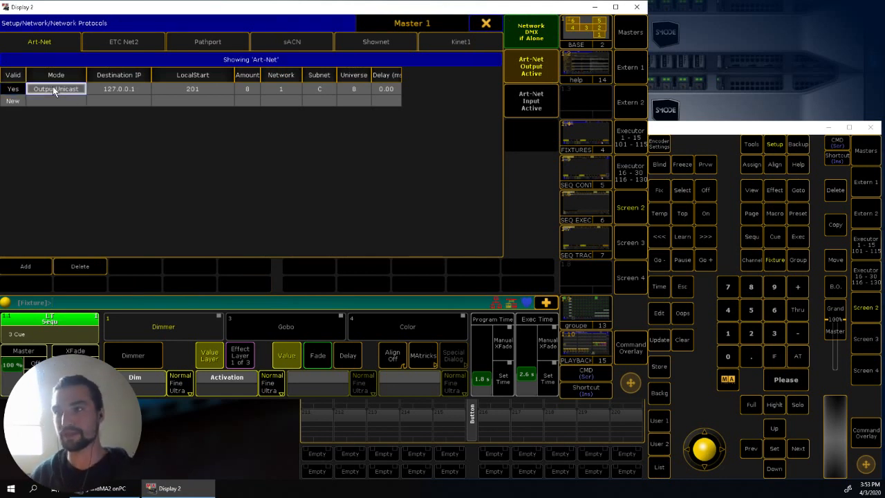
pyautogui.click(54, 90)
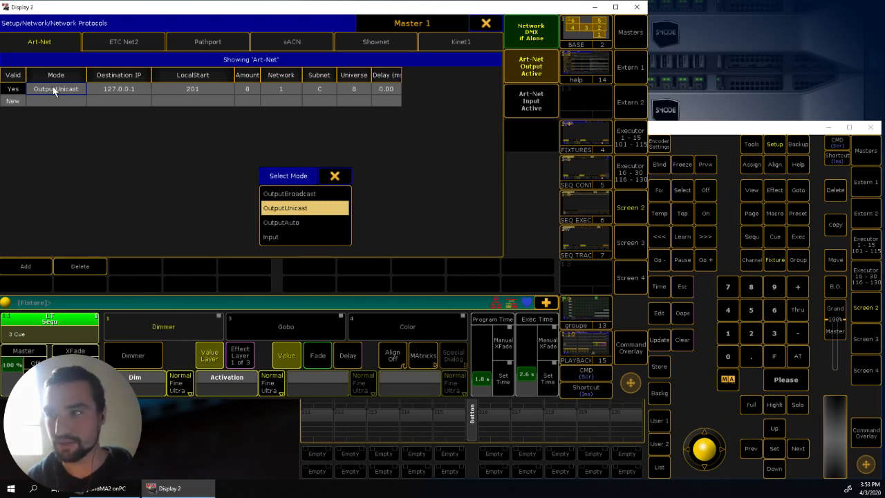
pyautogui.click(291, 193)
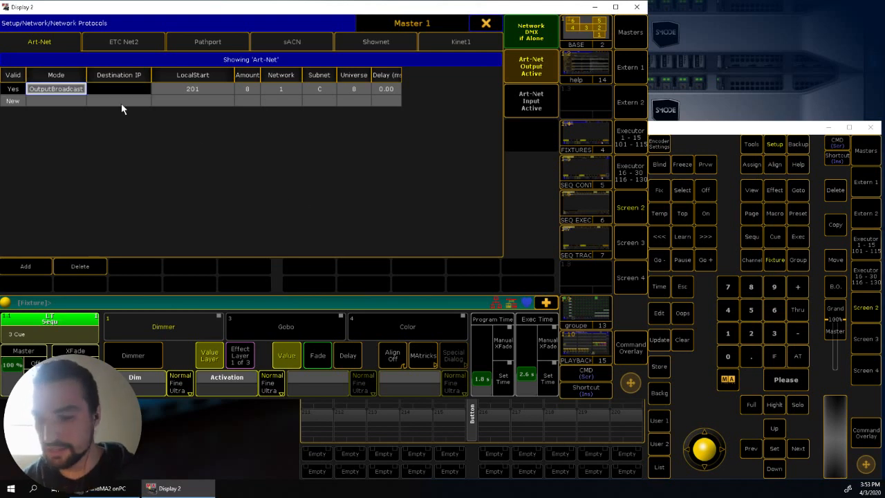
# - Set the Art-Net line's mode to OutputUnicast
pyautogui.press('Return')
pyautogui.press('Down')
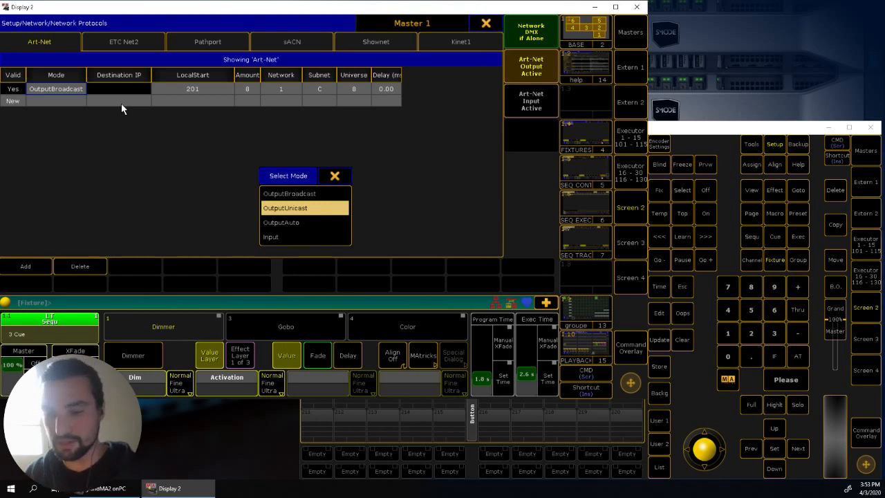
pyautogui.press('Up')
pyautogui.press('Down')
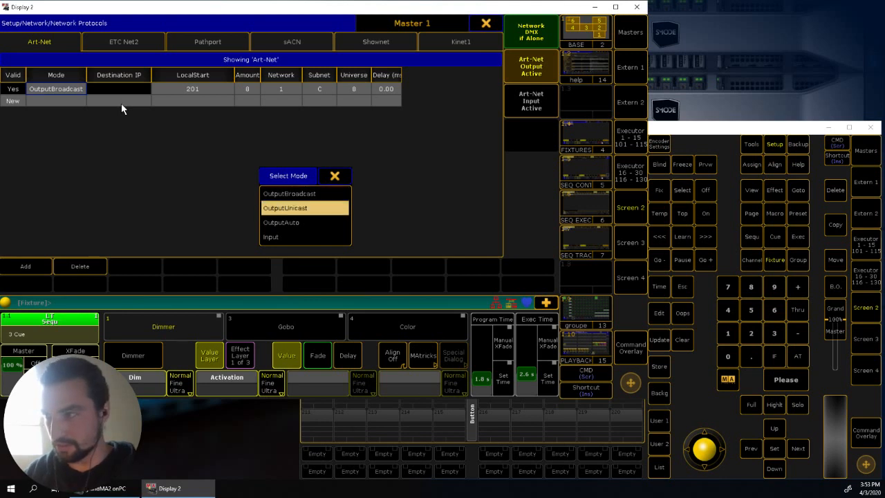
pyautogui.press('Return')
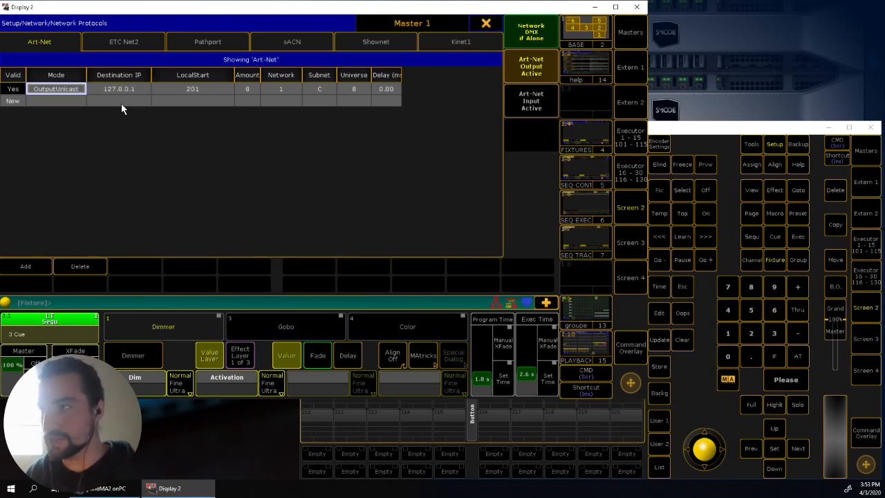
# - Examine the Art-Net line's destination IP, LocalStart universe and amount of universes
pyautogui.click(118, 90)
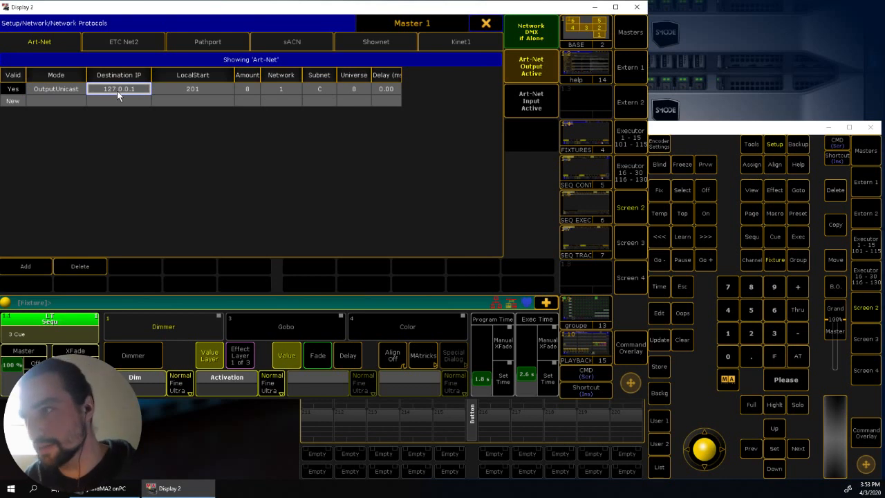
pyautogui.click(206, 88)
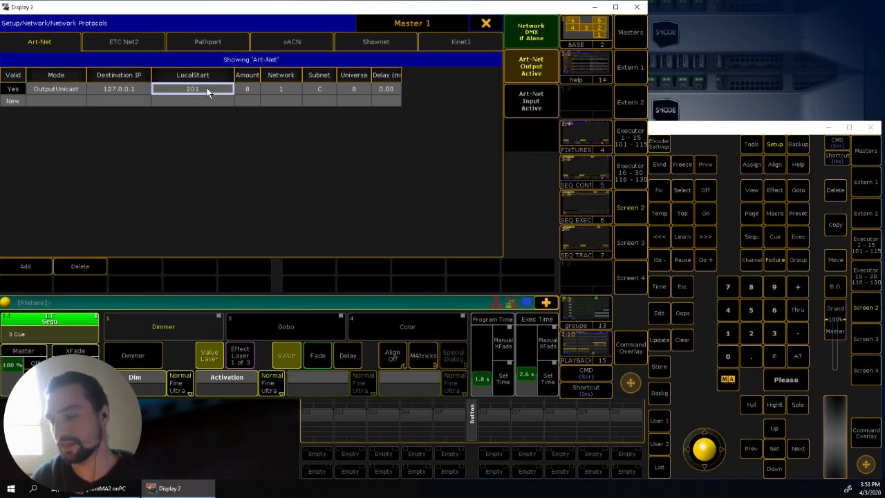
pyautogui.click(247, 89)
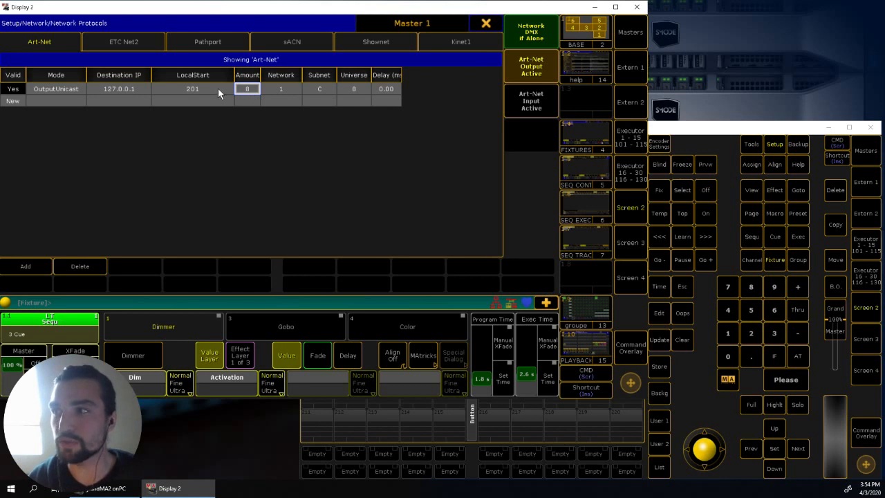
pyautogui.click(219, 90)
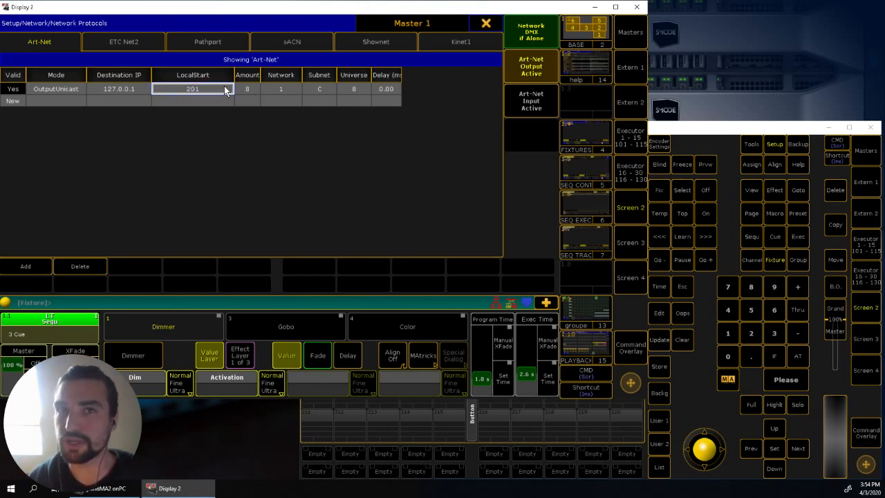
pyautogui.click(250, 86)
pyautogui.click(230, 86)
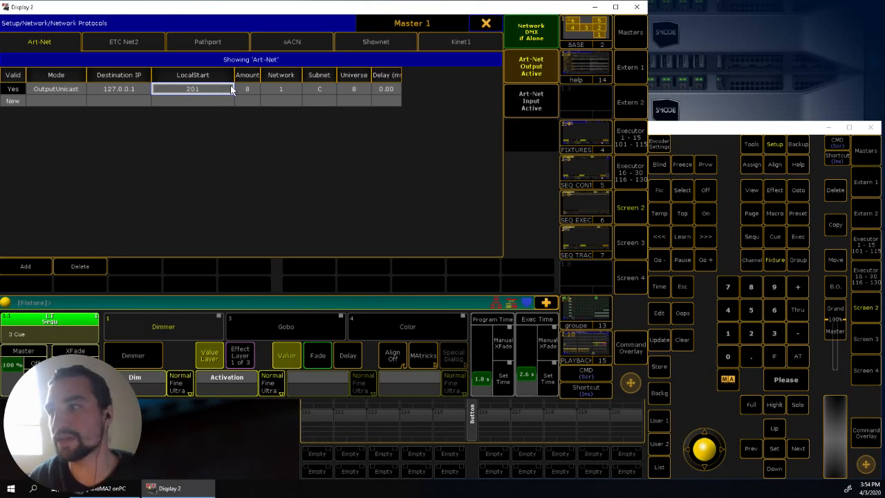
pyautogui.click(242, 87)
pyautogui.click(213, 87)
pyautogui.click(256, 87)
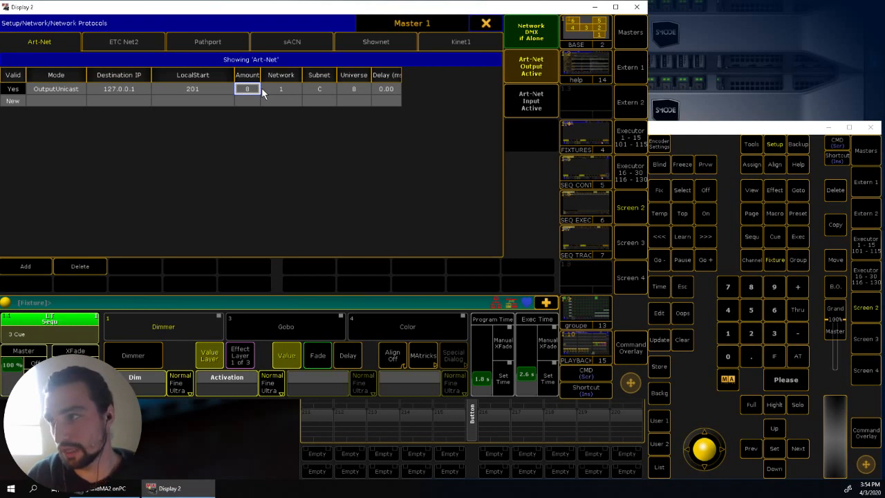
# - Examine the Network, Subnet and Universe values of the Art-Net line
pyautogui.click(272, 93)
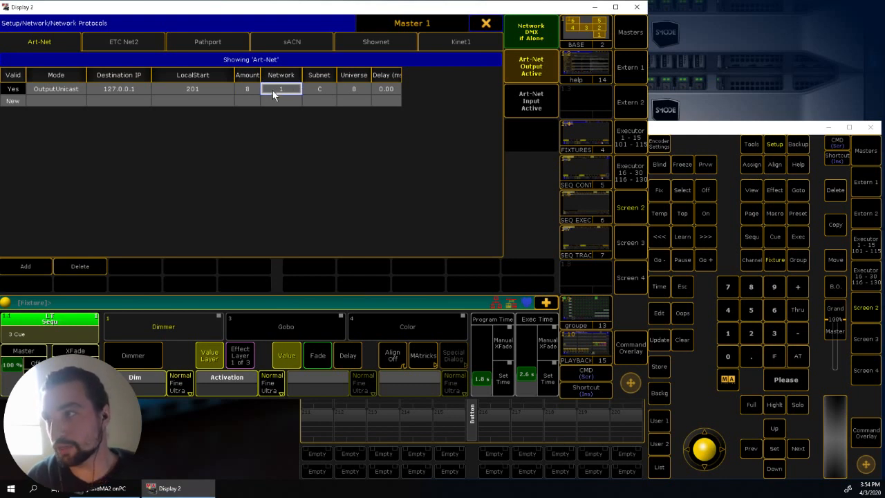
pyautogui.click(312, 87)
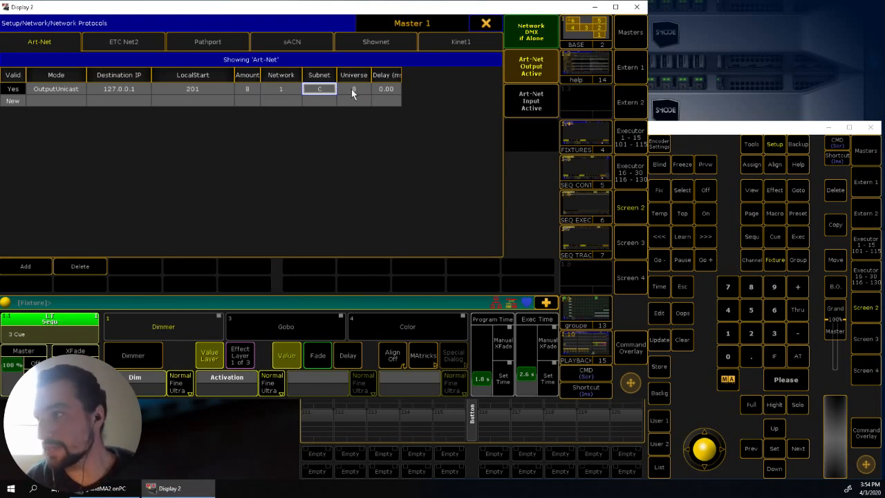
pyautogui.click(352, 89)
pyautogui.click(319, 88)
pyautogui.click(357, 90)
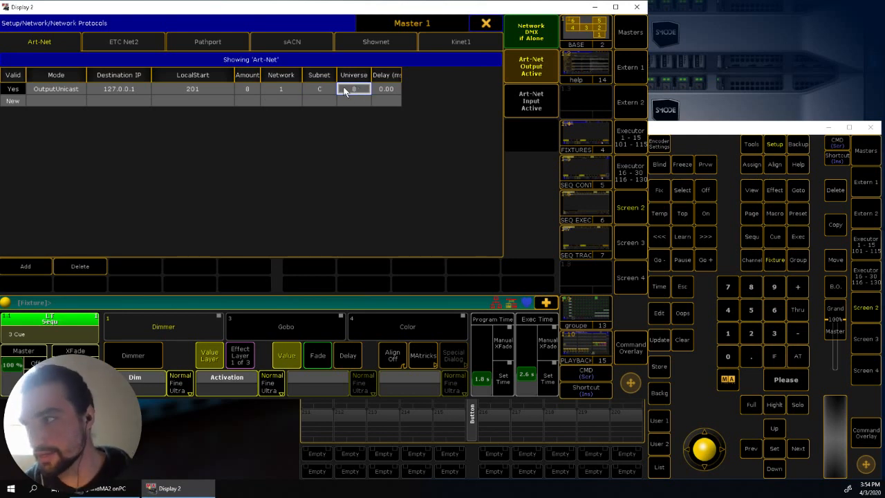
pyautogui.click(328, 91)
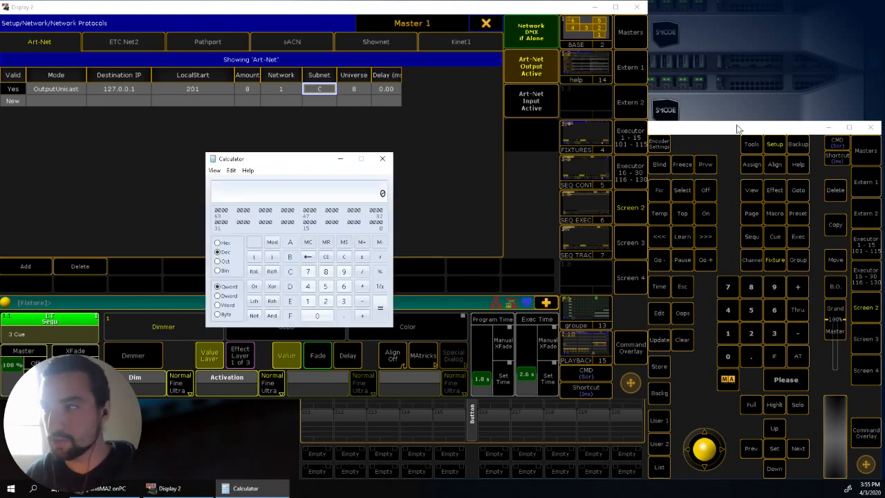
# - Convert decimal 201 to hexadecimal in Calculator's Programmer mode, close it, and compare the result with the Art-Net subnet and universe
pyautogui.click(214, 170)
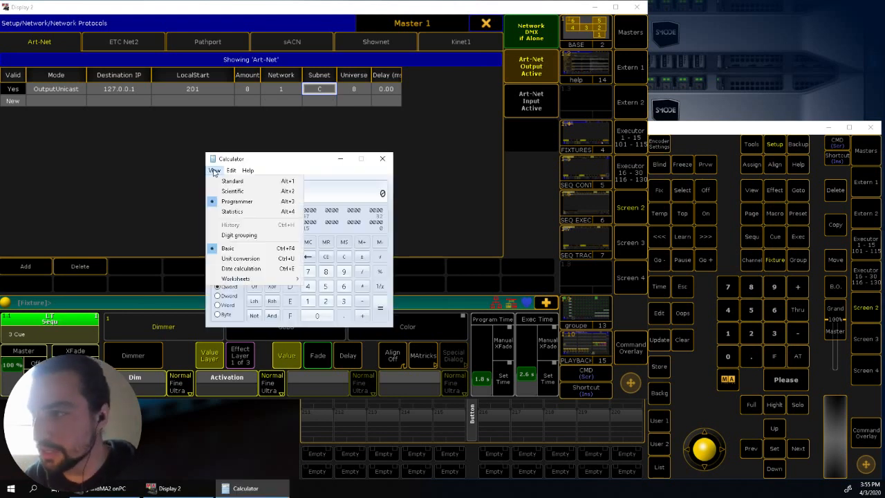
pyautogui.click(242, 194)
pyautogui.click(214, 172)
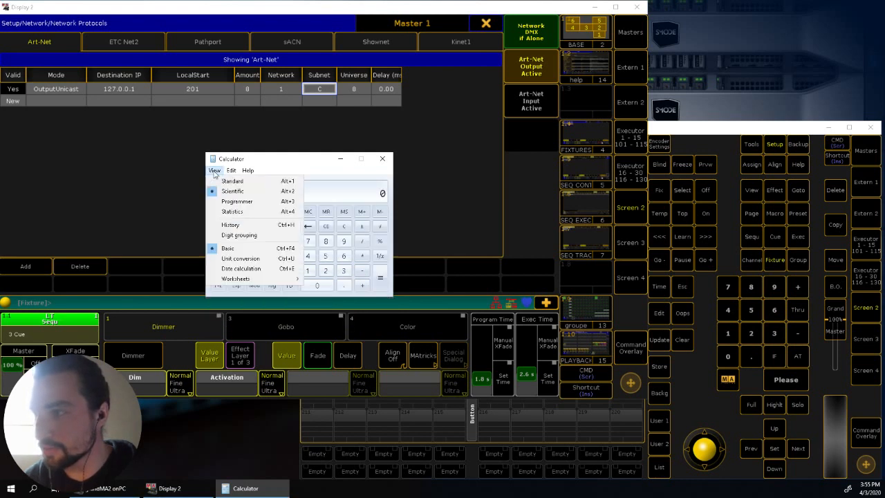
pyautogui.click(237, 203)
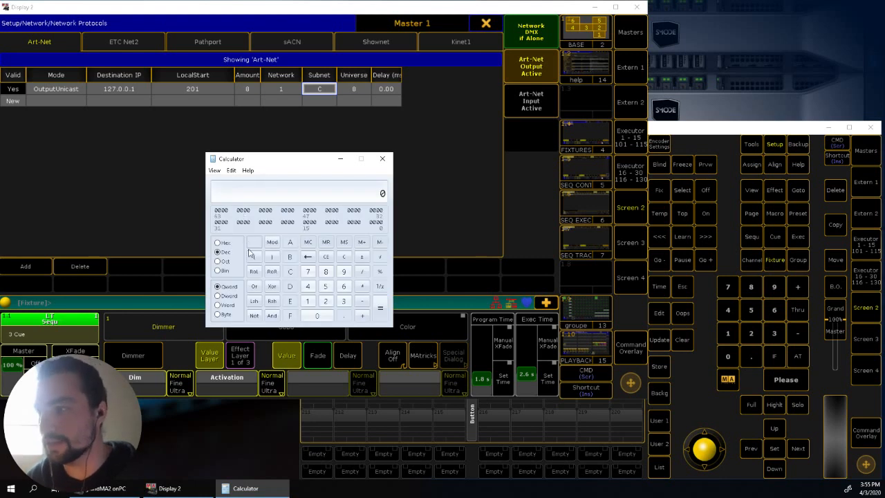
pyautogui.click(325, 300)
pyautogui.click(317, 316)
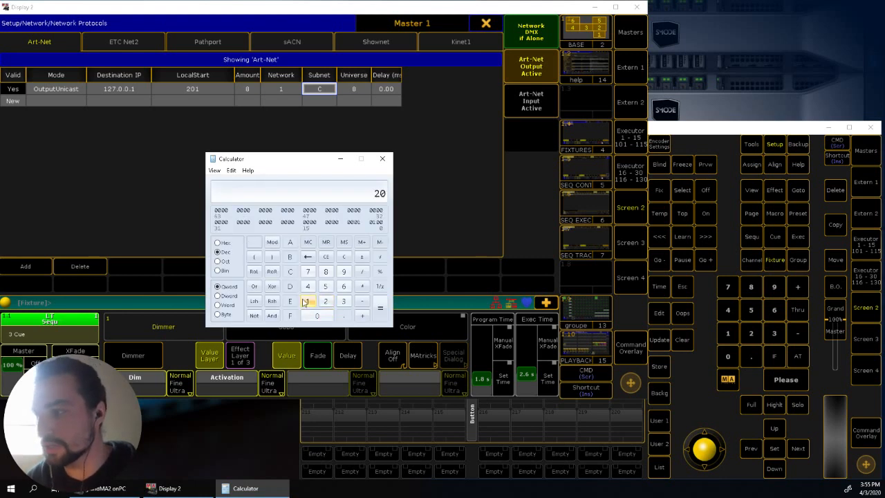
pyautogui.click(308, 301)
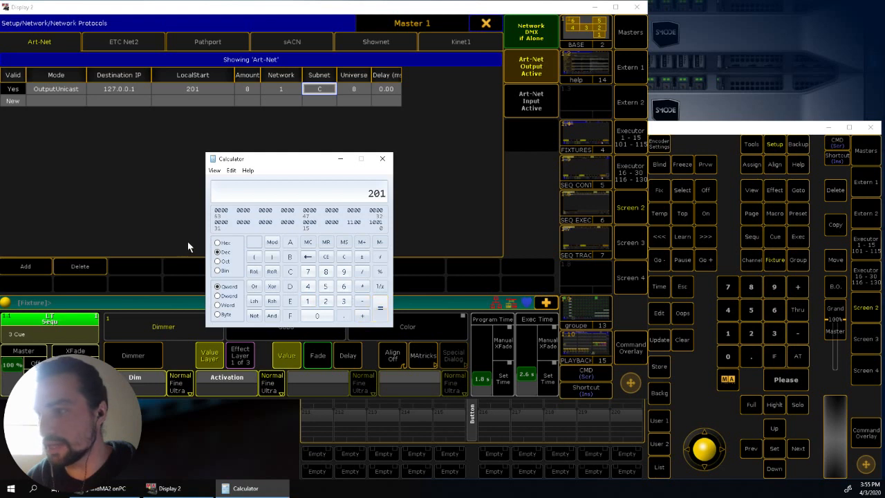
pyautogui.click(219, 242)
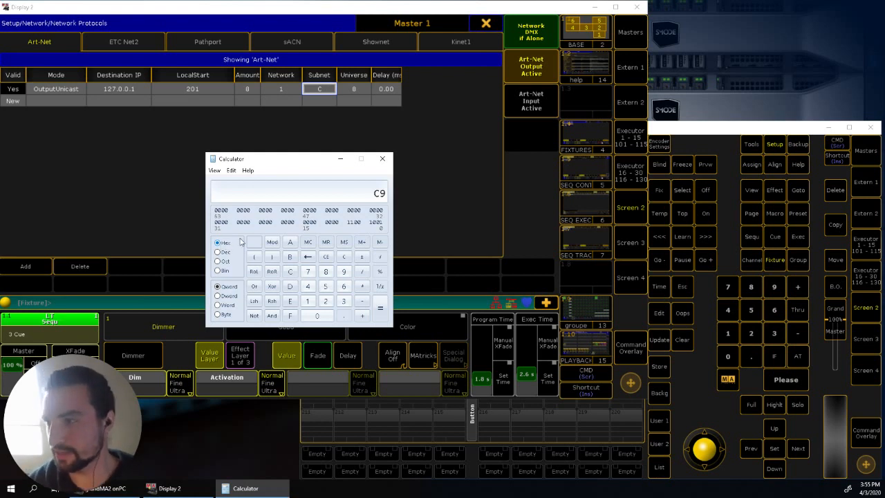
pyautogui.click(382, 158)
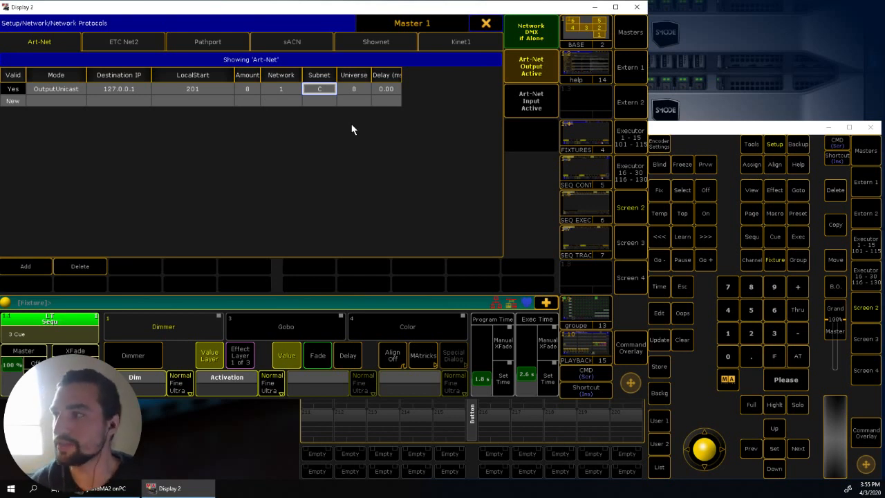
pyautogui.click(353, 87)
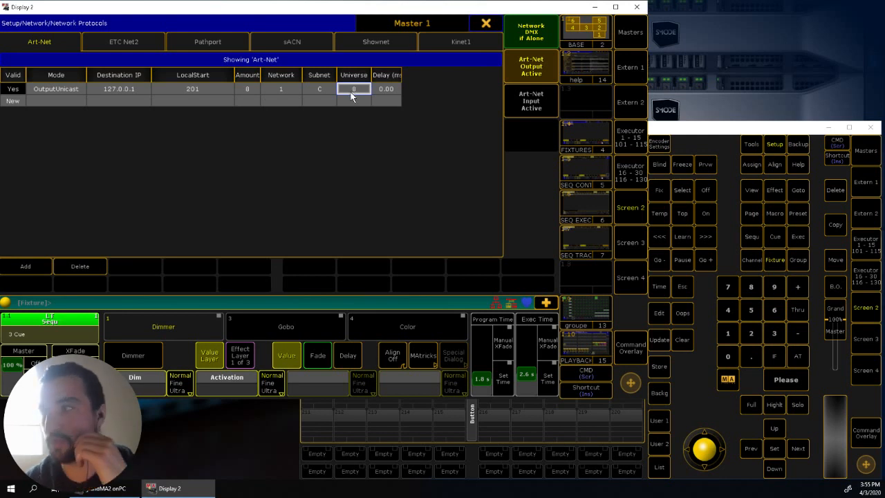
# - Switch the Art-Net output off and reactivate it
pyautogui.click(529, 68)
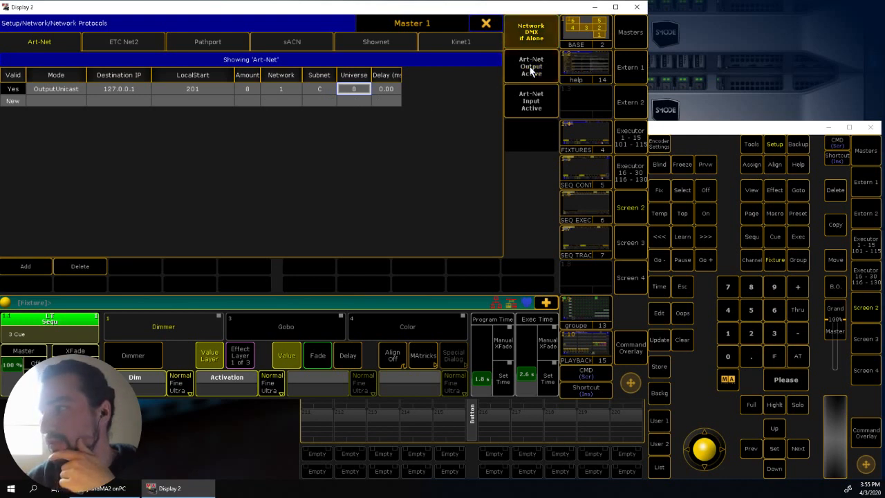
pyautogui.click(531, 69)
pyautogui.click(531, 70)
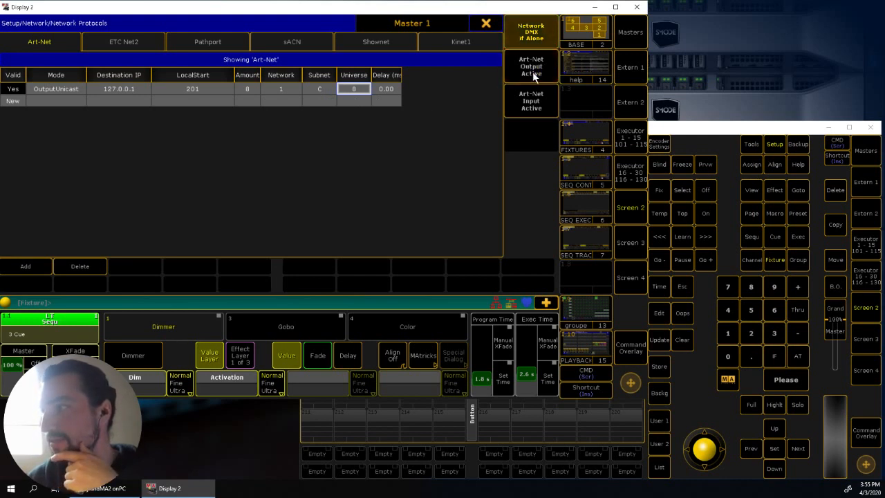
pyautogui.click(531, 77)
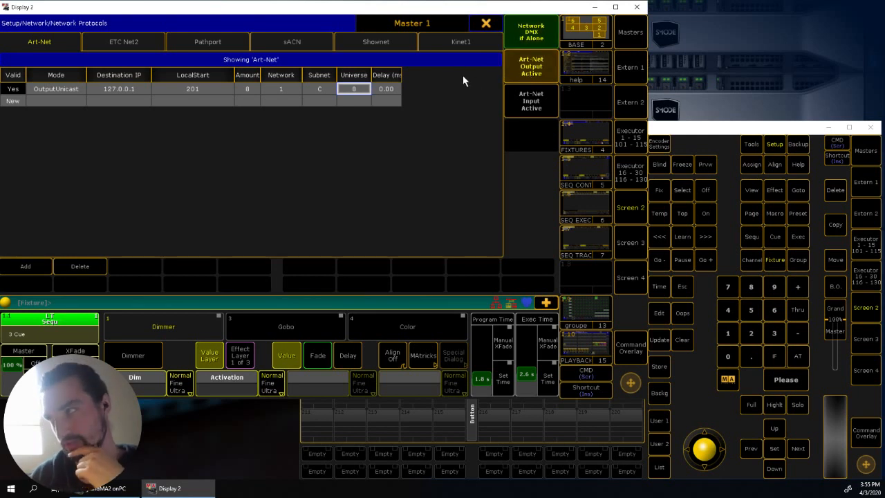
# - Leave the network protocol setup and select fixture 1 in the programmer
pyautogui.click(486, 26)
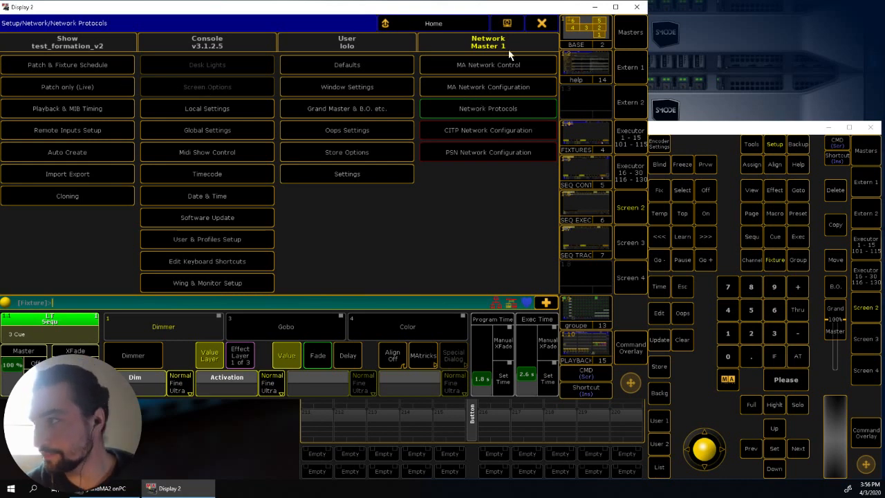
pyautogui.click(542, 24)
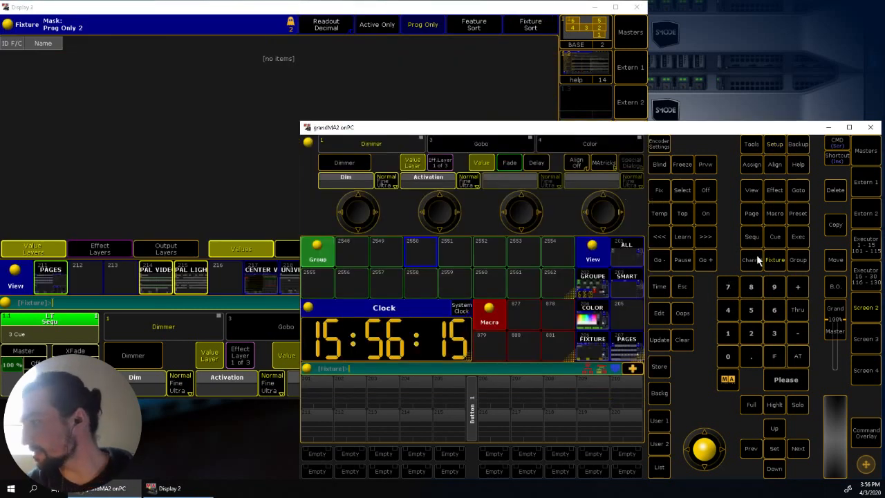
pyautogui.click(778, 259)
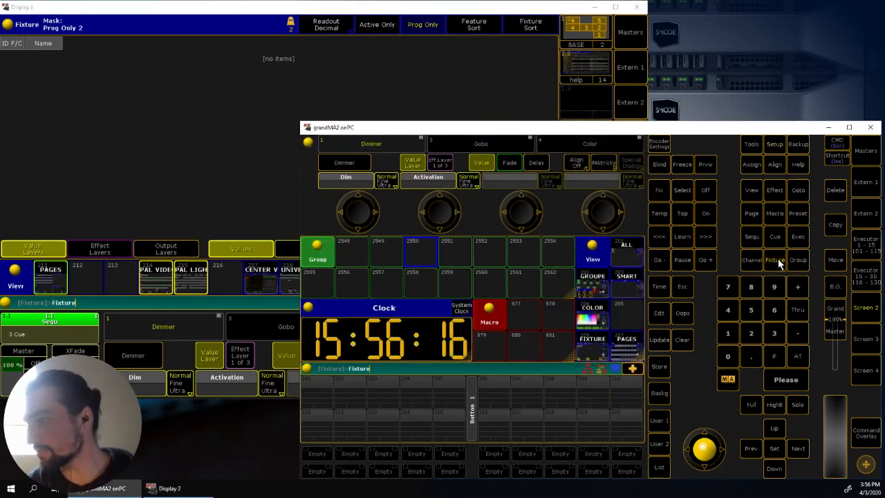
pyautogui.click(722, 337)
pyautogui.click(786, 379)
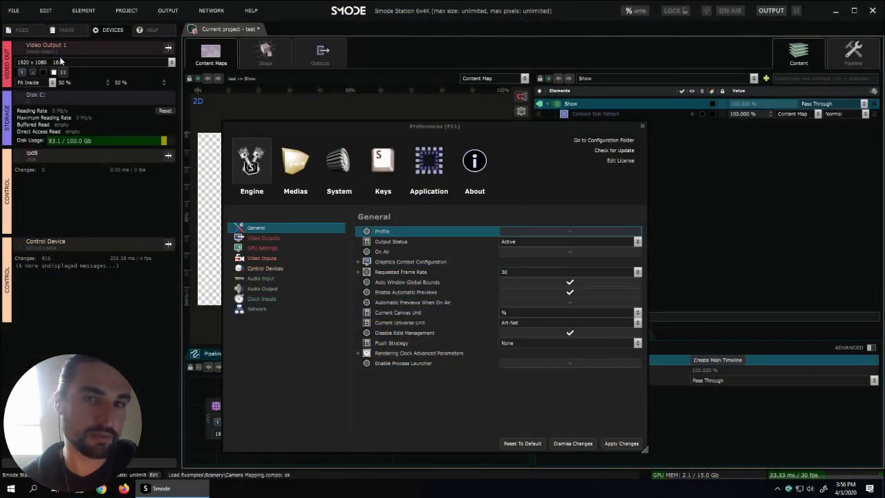
# - Switch to Smode, delete the existing ArtNet control device at 127.0.0.1:6454 from the preferences and apply the change
pyautogui.click(268, 268)
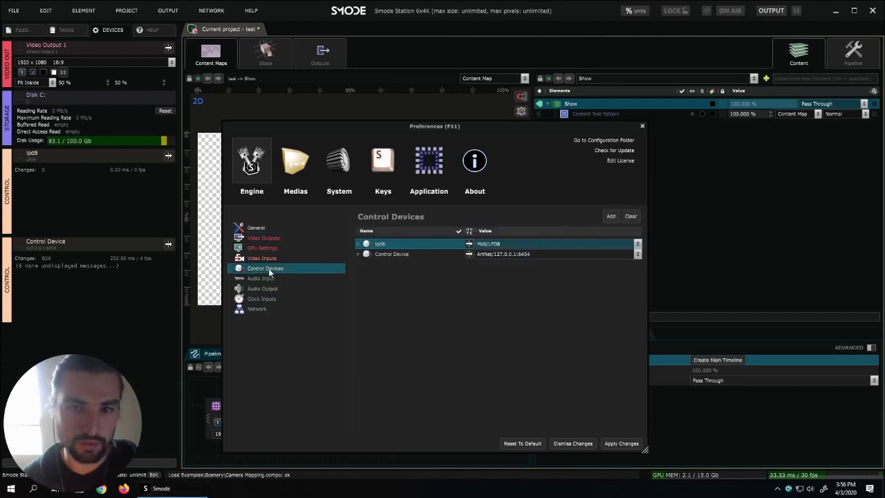
pyautogui.click(399, 253)
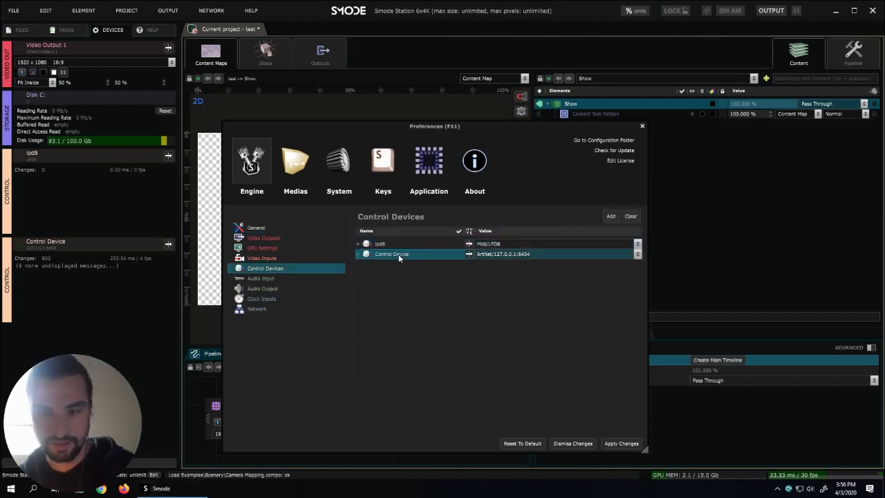
pyautogui.press('Delete')
pyautogui.press('Return')
pyautogui.click(622, 443)
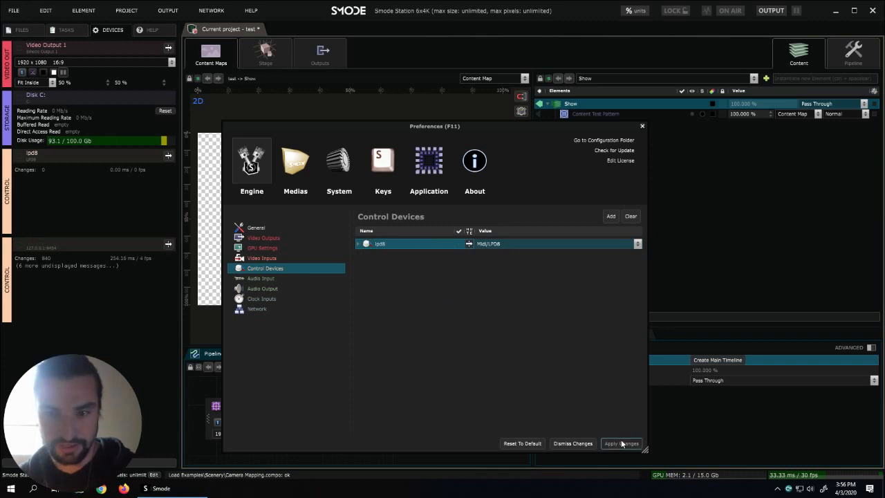
# - Add a control device of type ArtNet with Broadcast and Send turned off
pyautogui.click(610, 216)
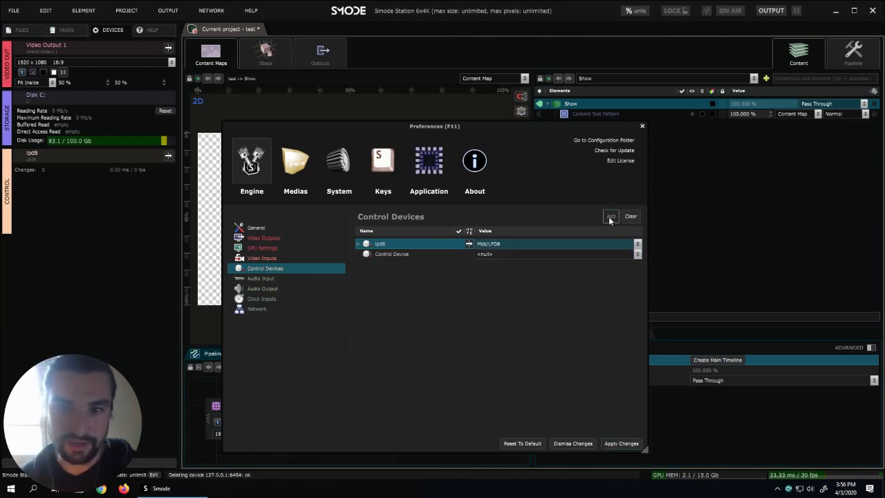
pyautogui.click(491, 253)
pyautogui.click(524, 299)
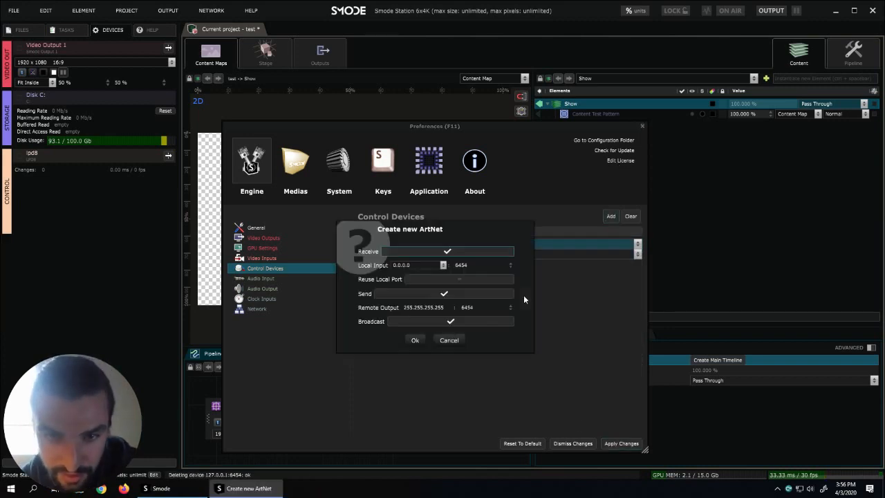
pyautogui.click(453, 324)
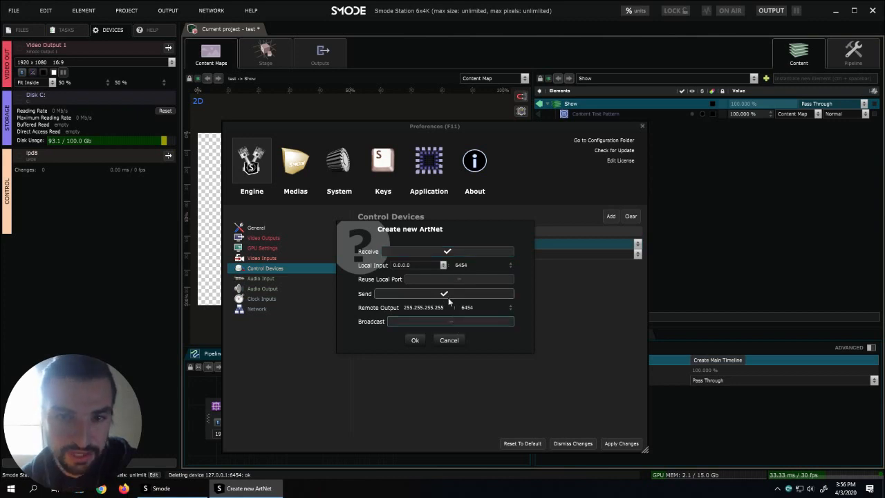
pyautogui.click(445, 294)
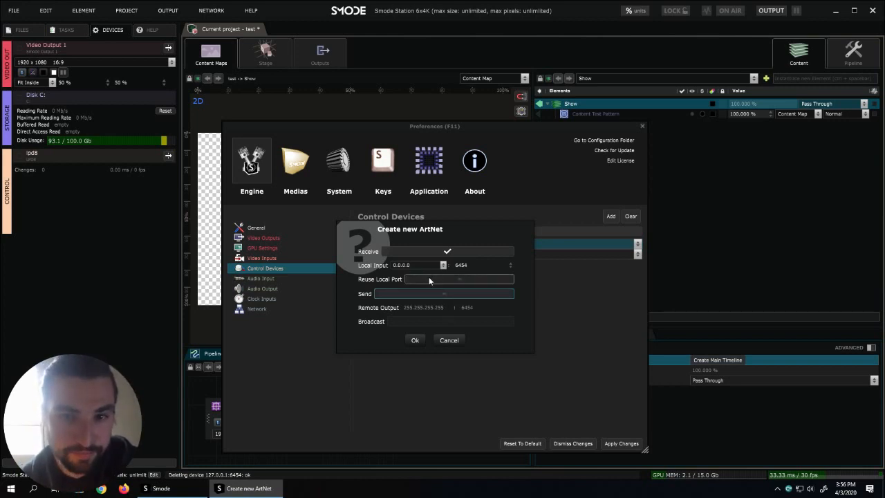
# - Enable Reuse Local Port, set the local input to 127.0.0.1, and create the ArtNet device, then close the preferences
pyautogui.click(429, 280)
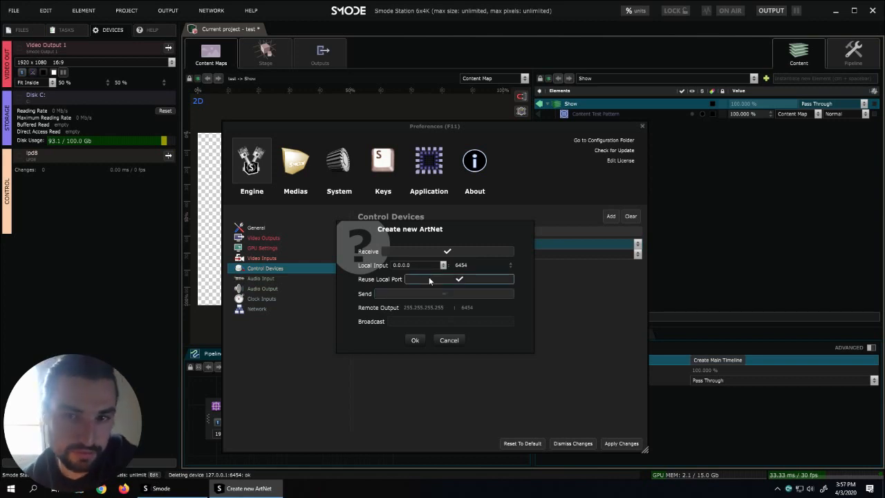
pyautogui.click(439, 265)
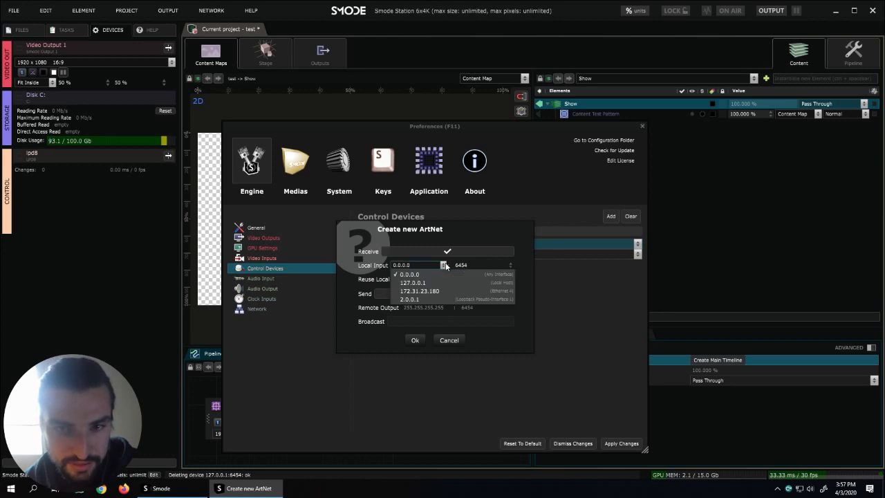
pyautogui.click(415, 283)
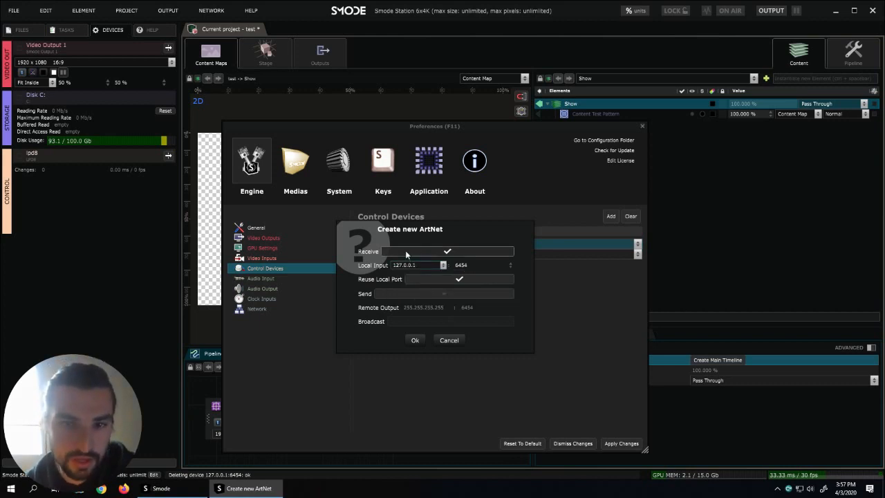
pyautogui.click(415, 340)
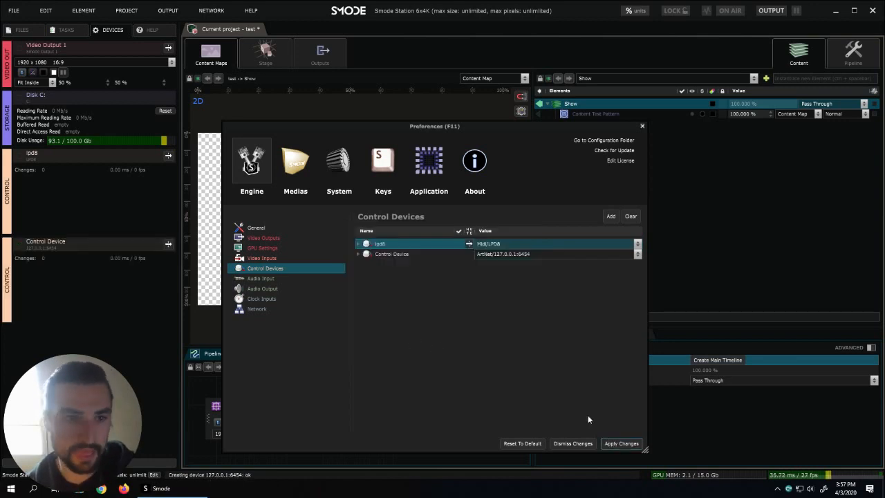
pyautogui.click(643, 126)
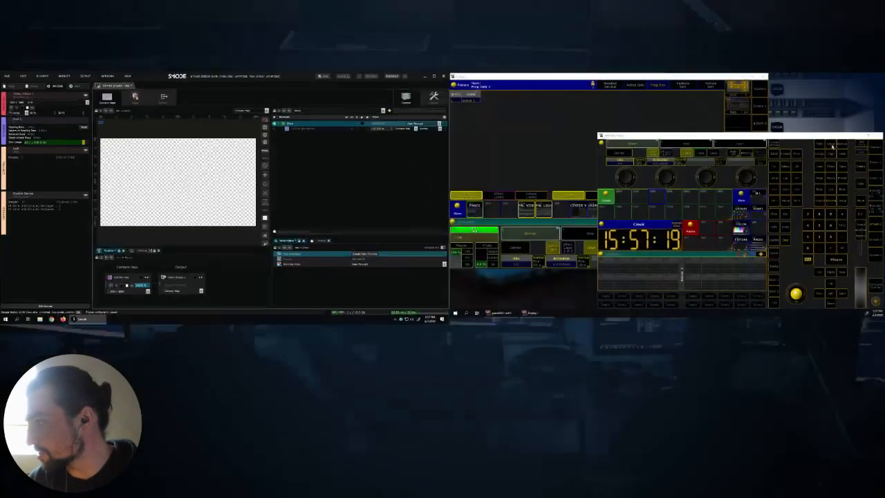
# - Switch to grandMA2 onPC and review the Network Protocols, MA Network Control and MA Network Configuration settings, then leave the setup
pyautogui.click(832, 144)
pyautogui.click(693, 126)
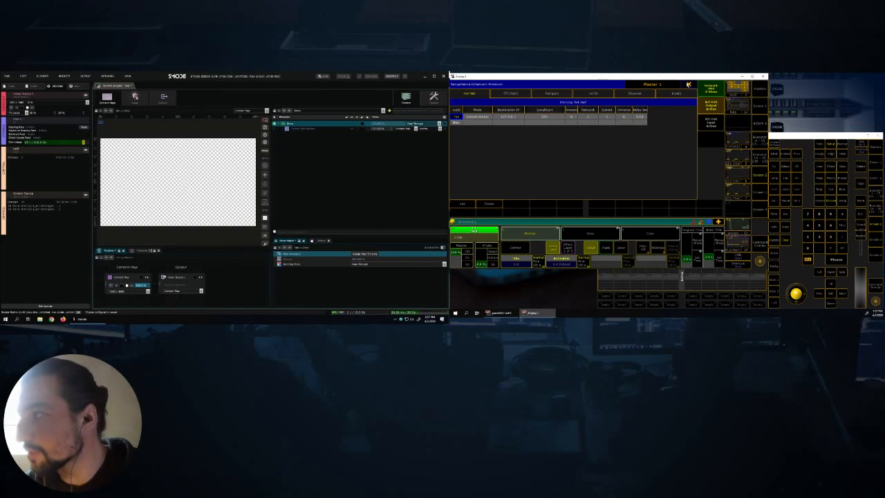
pyautogui.click(689, 85)
pyautogui.click(575, 127)
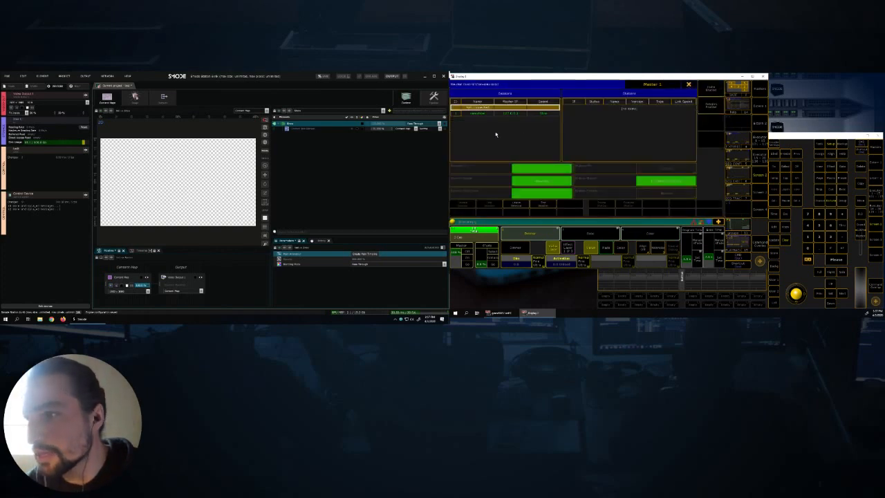
pyautogui.click(689, 85)
pyautogui.click(678, 117)
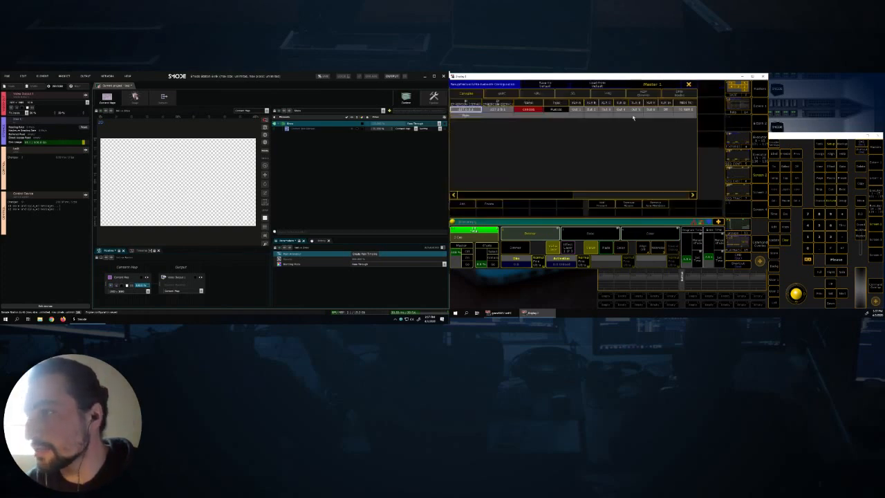
pyautogui.click(689, 85)
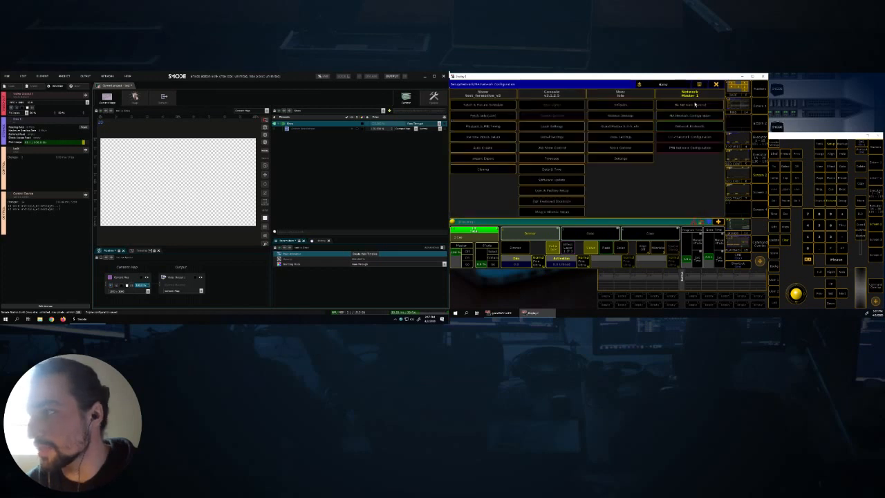
pyautogui.click(802, 136)
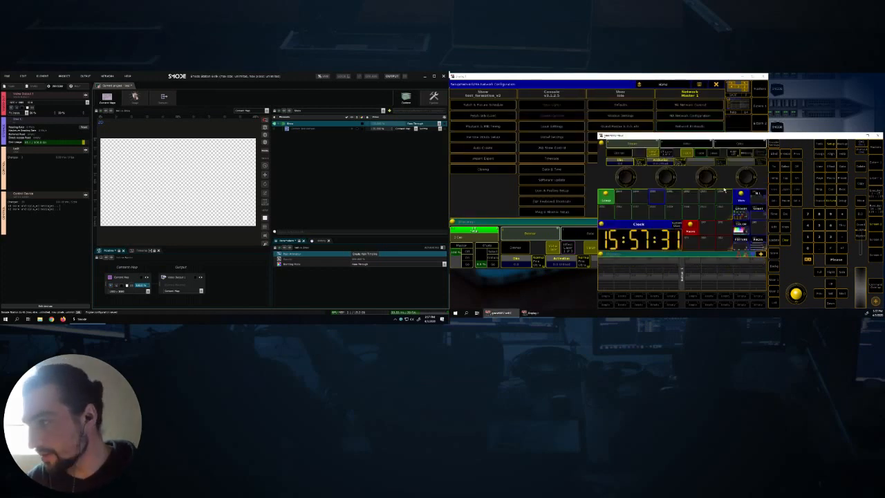
pyautogui.click(716, 85)
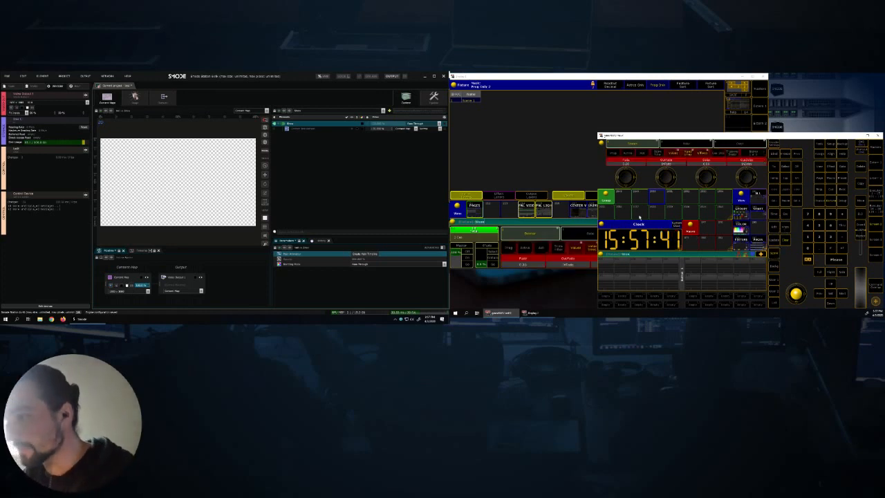
# - Store fixture 1 as group 2549, clear the programmer, and recall the group to vary its Dim value
pyautogui.click(785, 243)
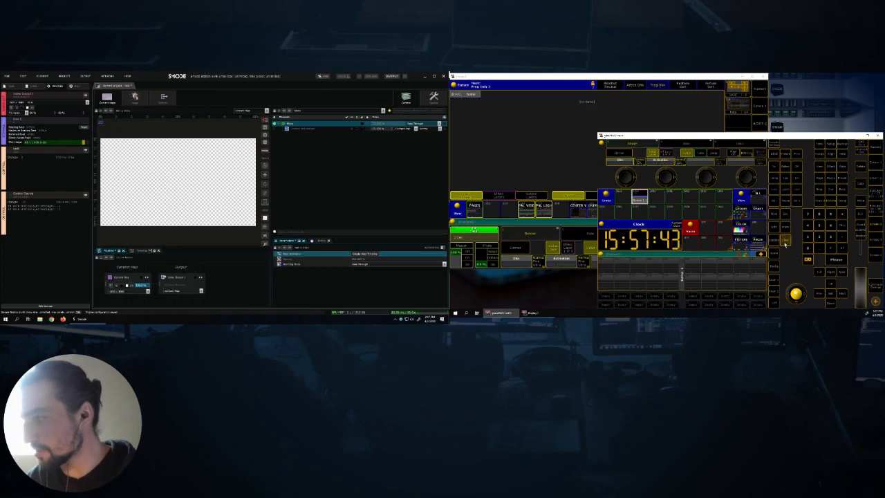
pyautogui.click(639, 199)
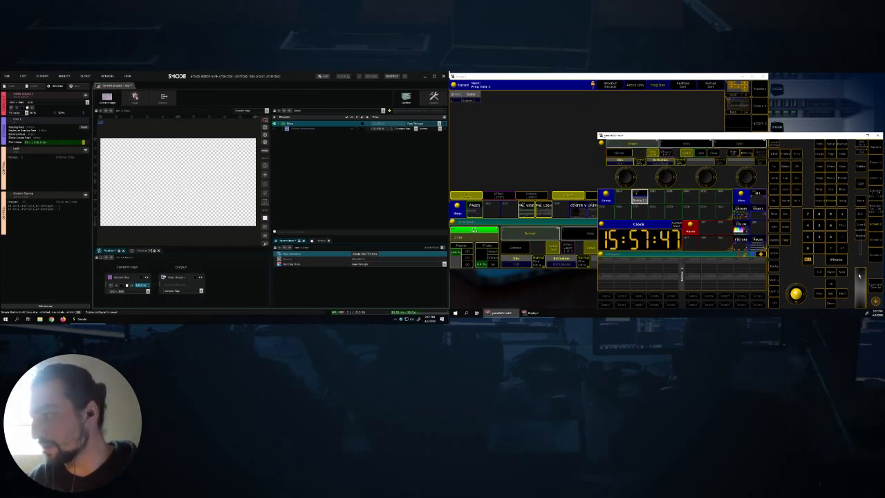
pyautogui.click(861, 293)
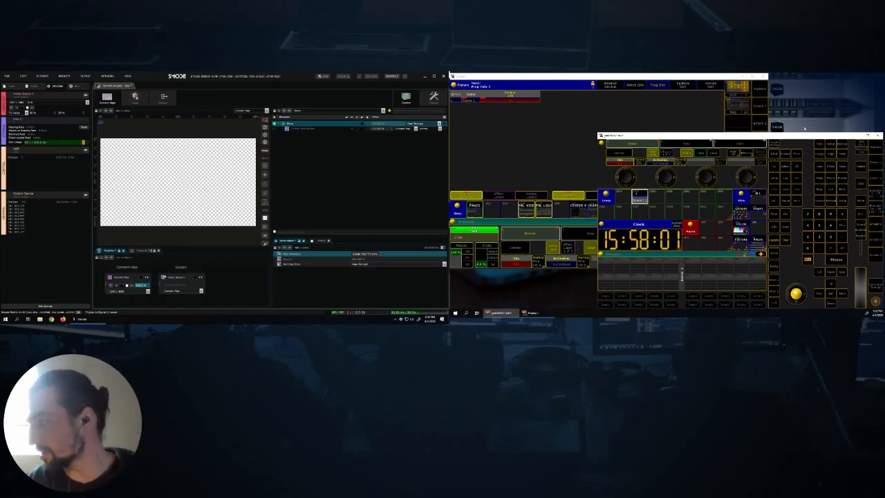
# - Examine the smode scene patch and the Smode Scene Std fixture type's long name, then leave the setup
pyautogui.click(832, 146)
pyautogui.click(494, 105)
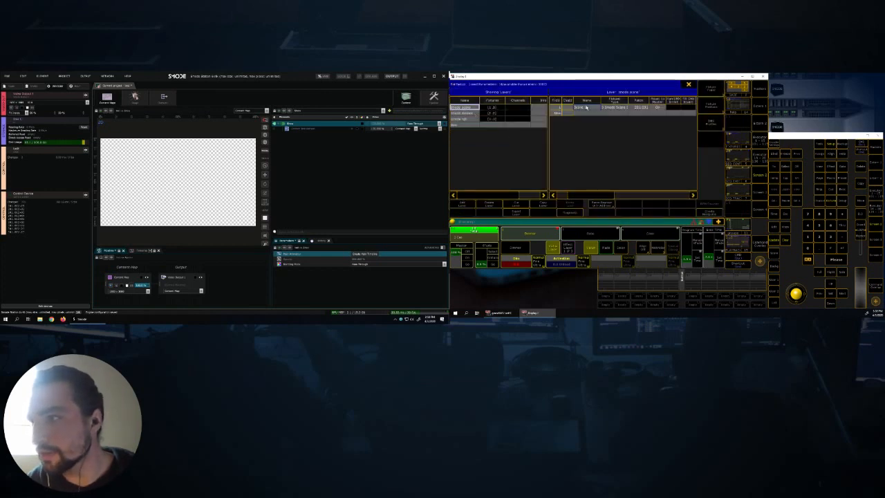
pyautogui.click(705, 88)
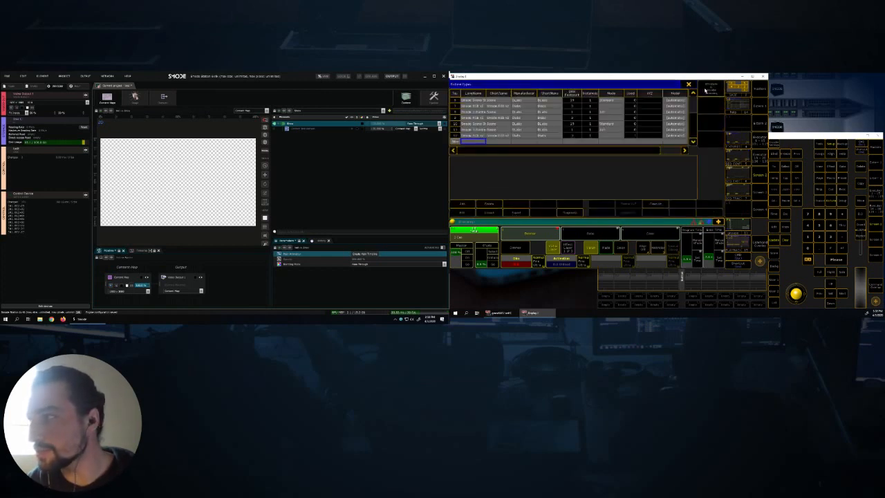
pyautogui.click(472, 101)
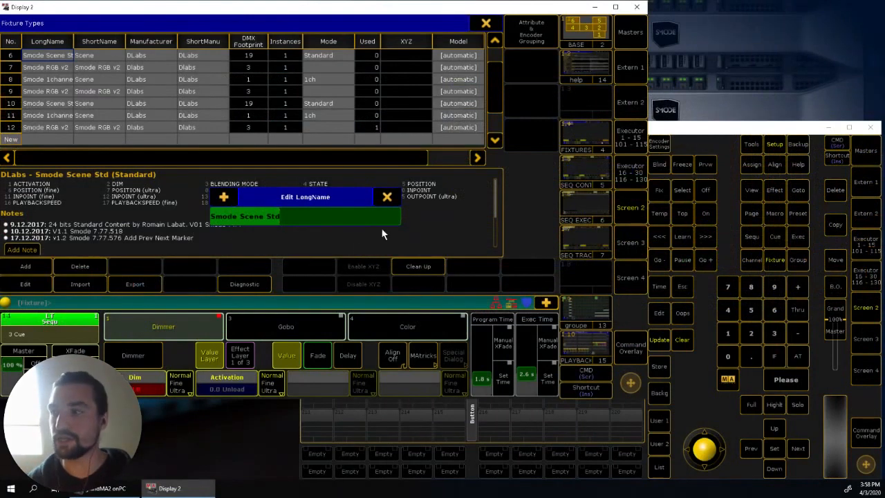
pyautogui.click(387, 198)
pyautogui.click(487, 23)
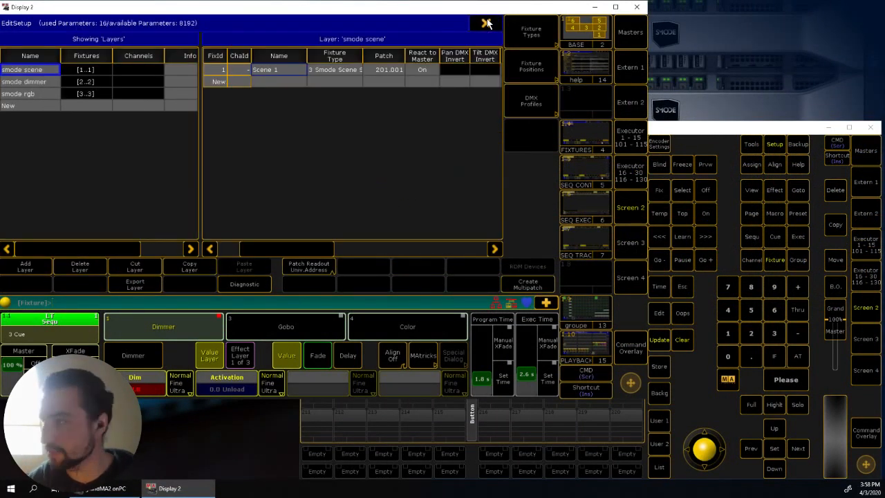
pyautogui.click(486, 23)
pyautogui.click(543, 25)
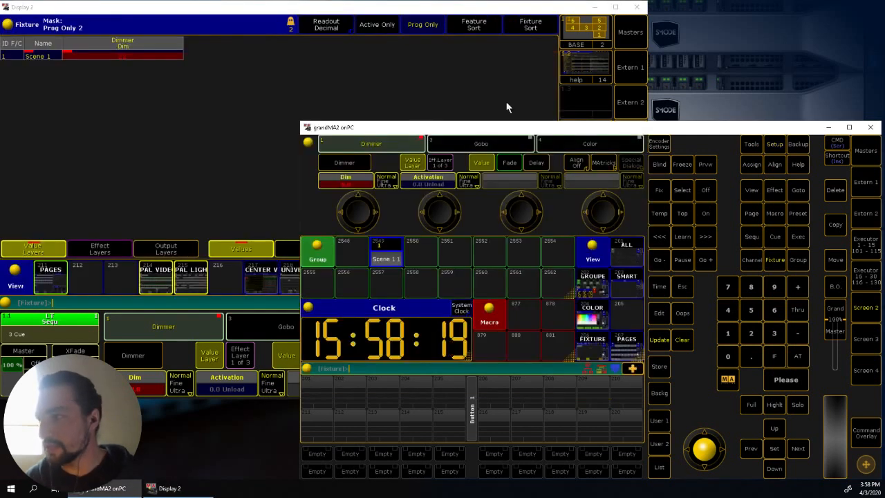
# - Clear the programmer, select fixture 2 (dimmer), and store it as group 2551 before clearing the selection
pyautogui.click(682, 340)
pyautogui.click(750, 332)
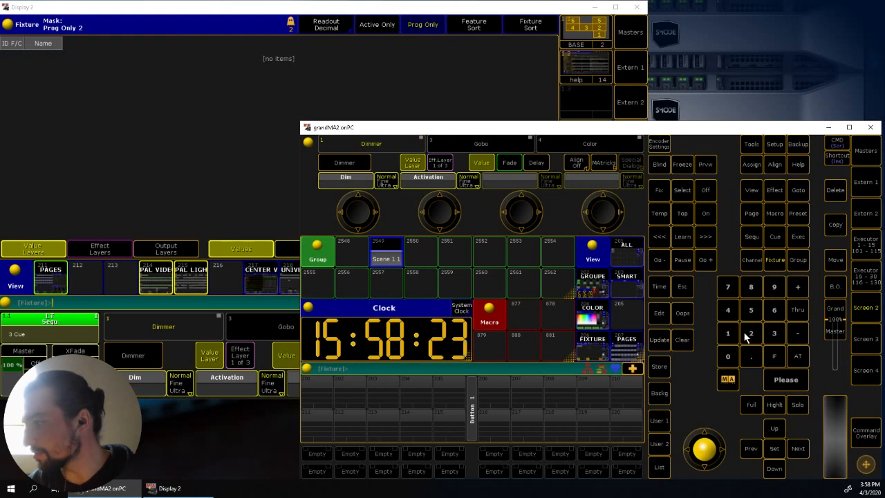
pyautogui.click(781, 382)
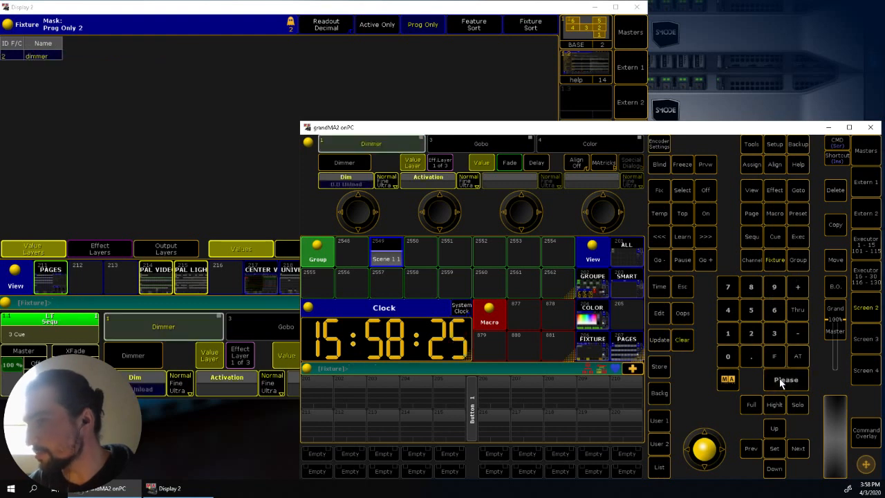
pyautogui.click(664, 370)
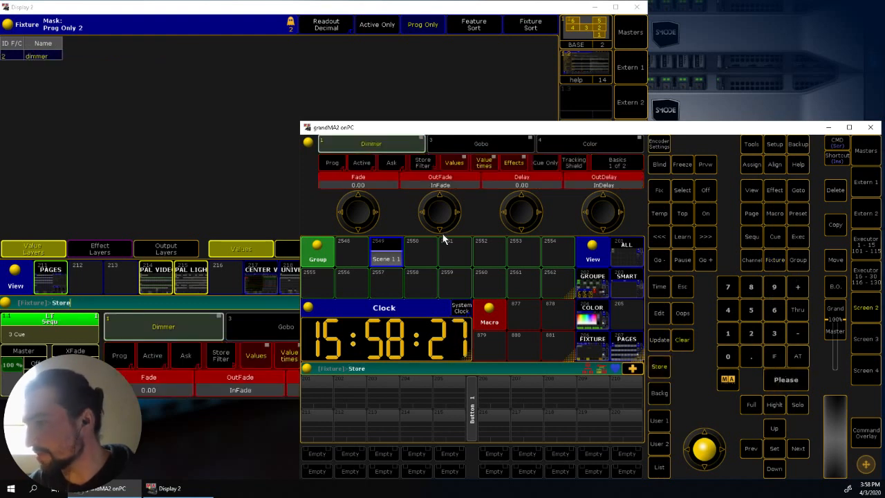
pyautogui.click(453, 248)
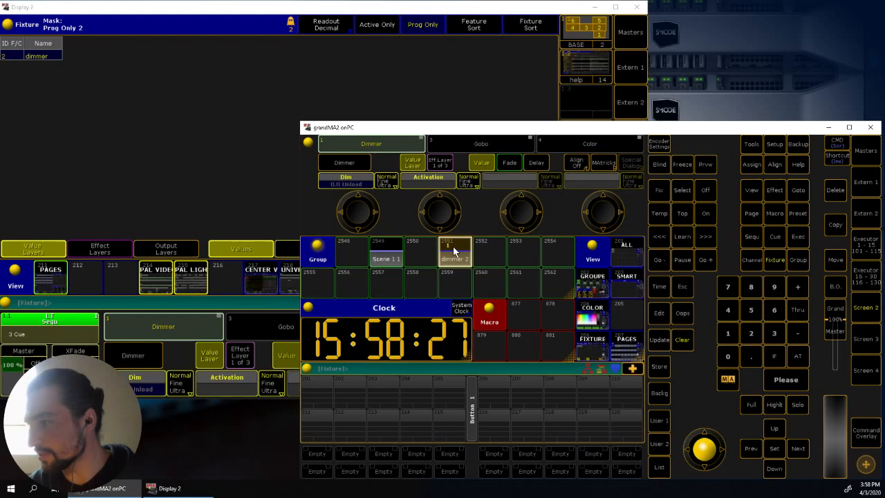
pyautogui.click(680, 340)
# - Select fixture 3 (Smode RGB), store it as group 2553, and clear the selection
pyautogui.click(773, 261)
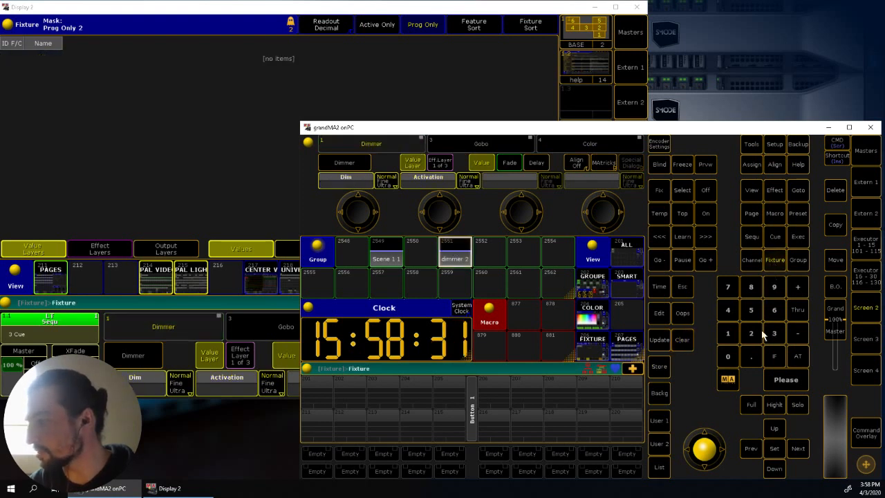
pyautogui.click(775, 333)
pyautogui.click(790, 376)
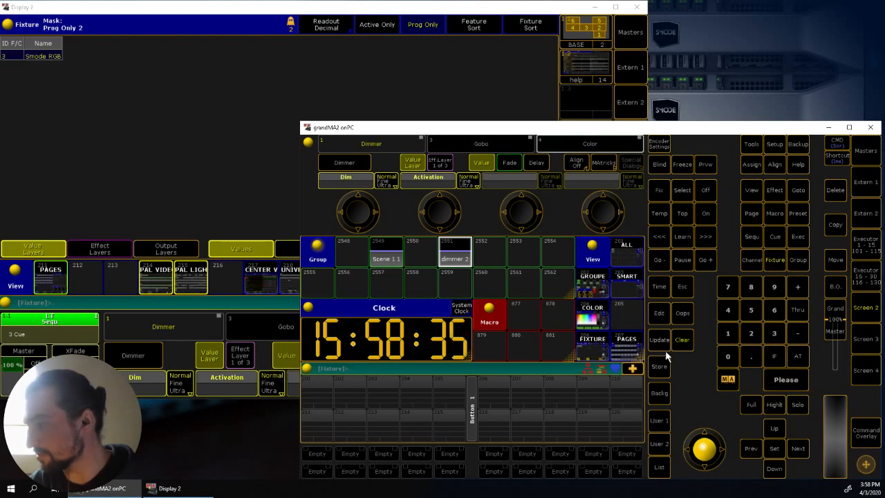
pyautogui.click(658, 367)
pyautogui.click(521, 260)
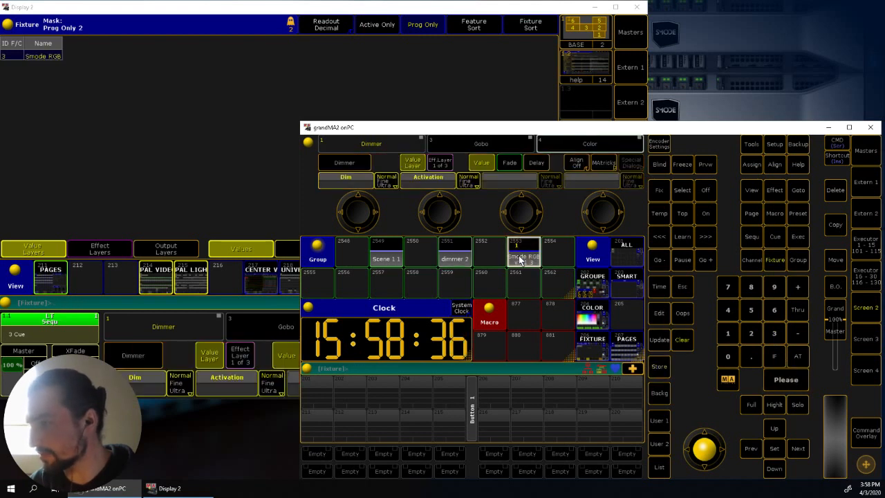
pyautogui.click(684, 344)
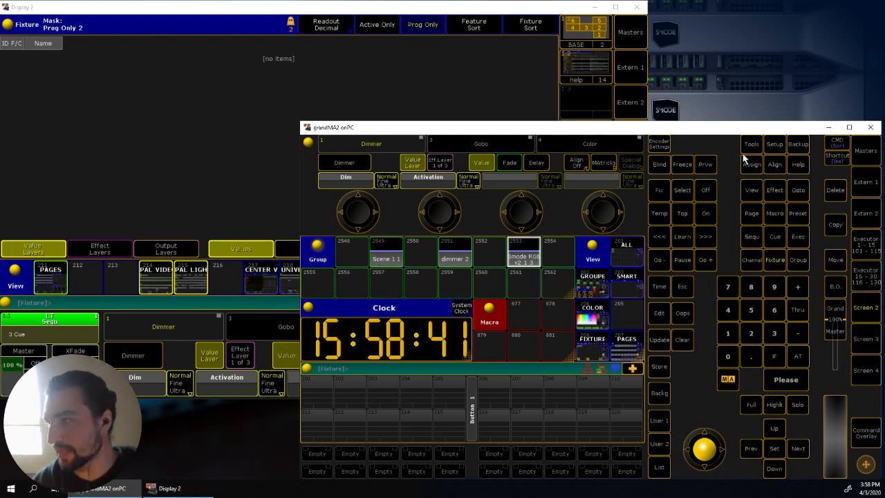
# - Bring Display 2 forward and recall its PAL VIDE view with the preset pools
pyautogui.click(418, 8)
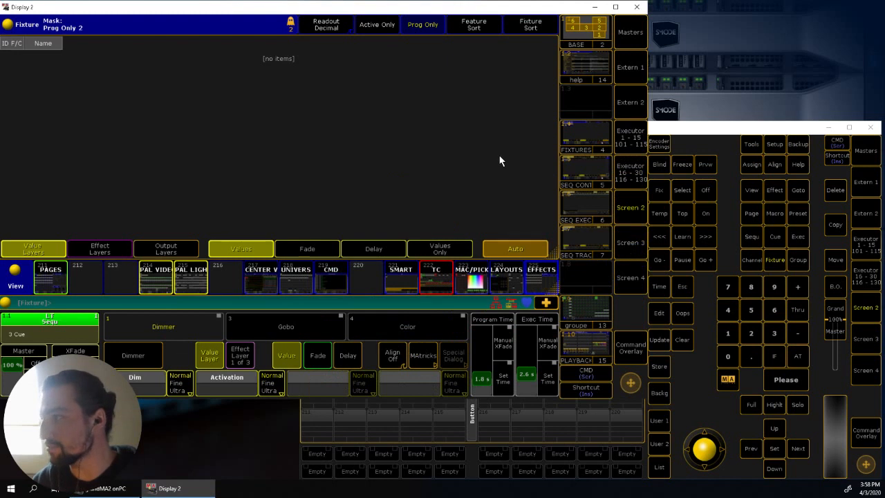
pyautogui.click(152, 283)
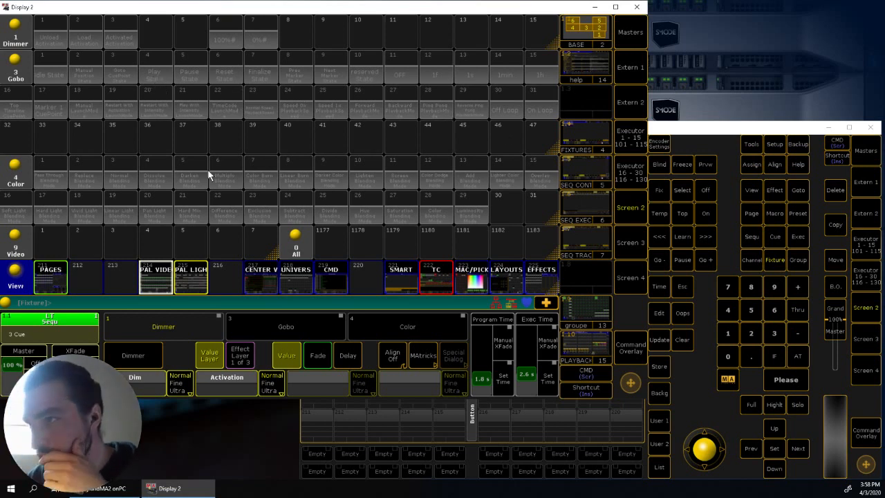
pyautogui.click(773, 131)
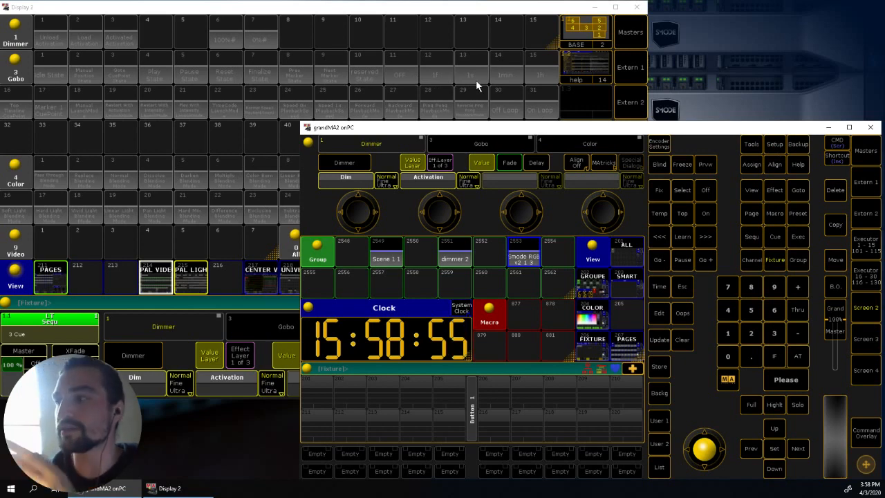
# - Auto-create global presets from channel sets for the Scene fixture type with all preset types enabled, and leave the setup
pyautogui.click(774, 146)
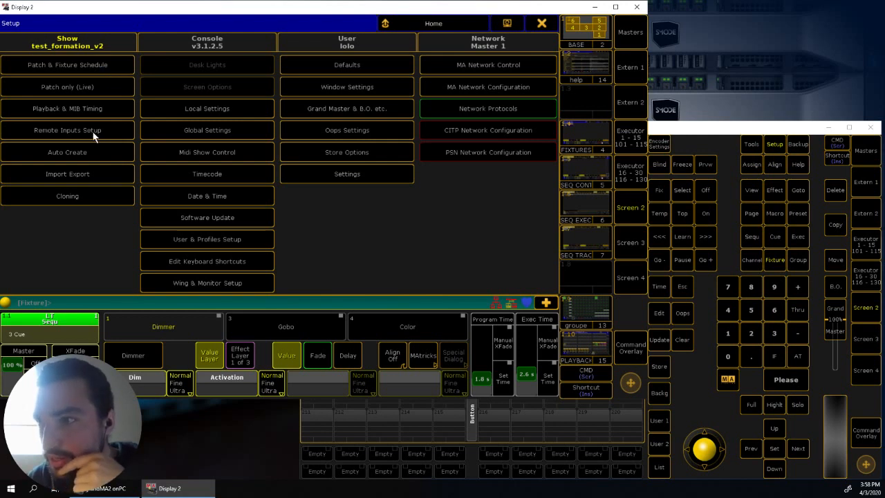
pyautogui.click(89, 151)
pyautogui.click(200, 42)
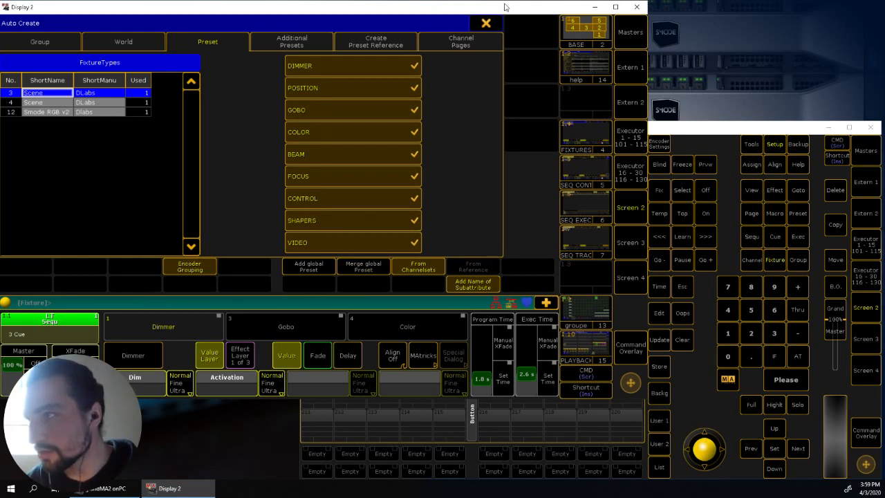
pyautogui.click(263, 46)
pyautogui.click(211, 45)
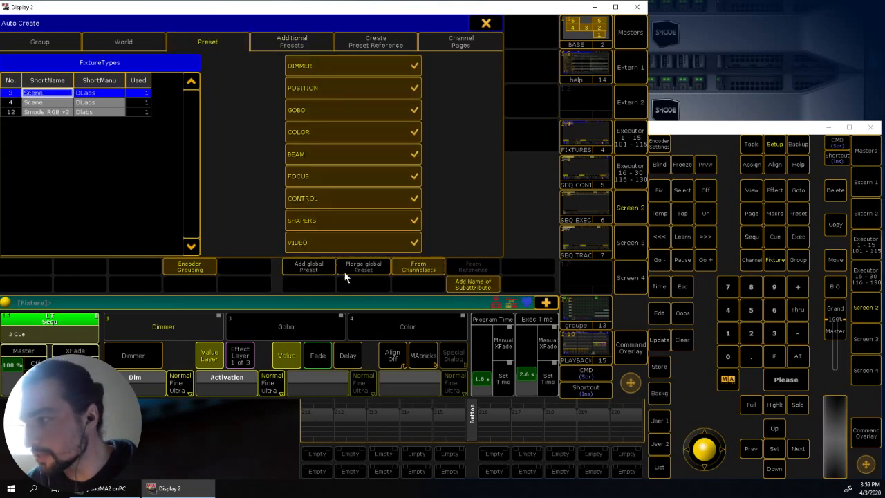
pyautogui.click(308, 266)
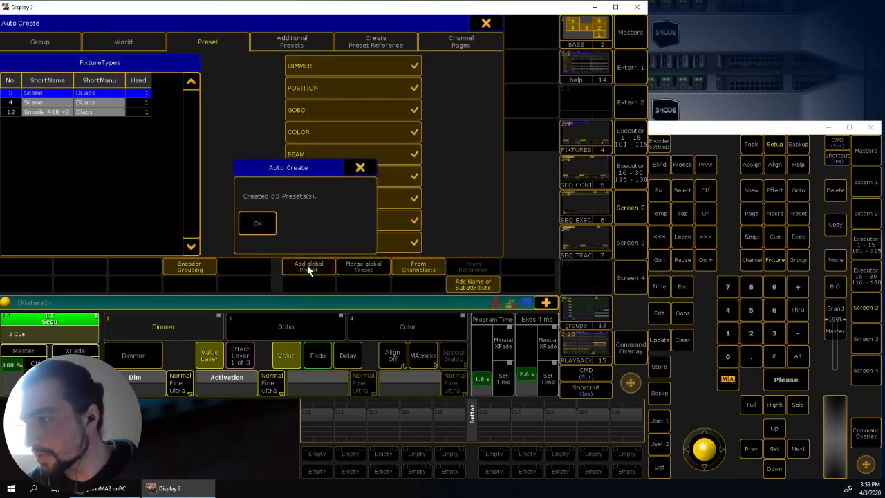
pyautogui.click(260, 224)
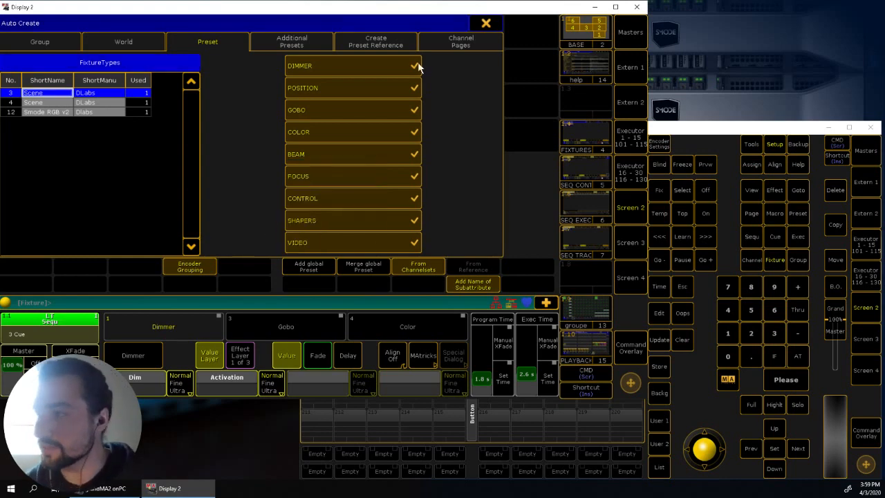
pyautogui.click(486, 23)
pyautogui.click(549, 24)
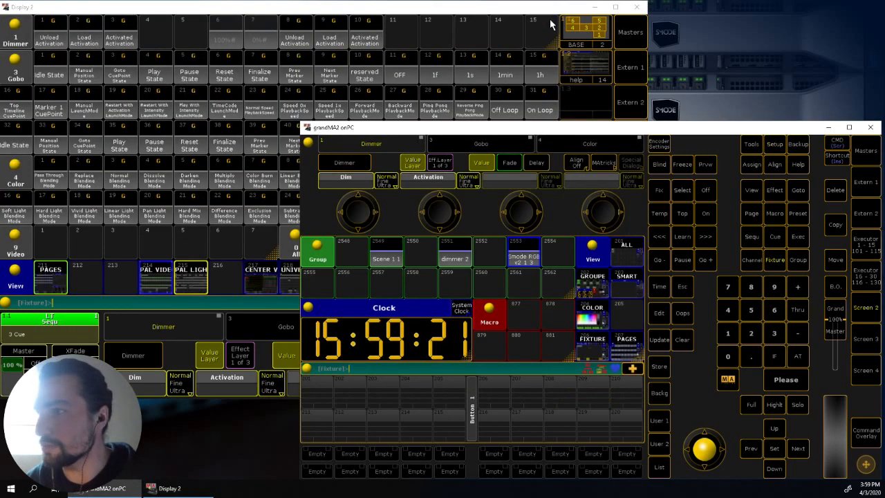
# - Switch to Smode and rename the scene under Show as Scene 1
pyautogui.click(551, 4)
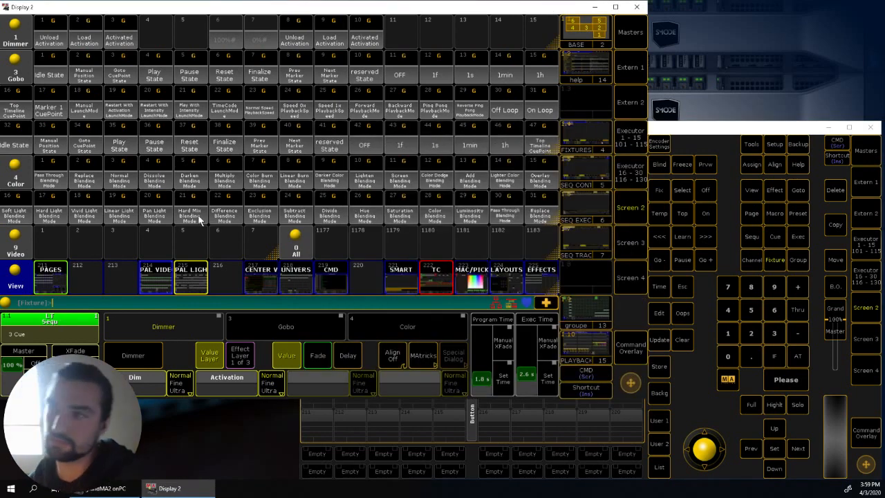
pyautogui.click(746, 130)
pyautogui.click(279, 10)
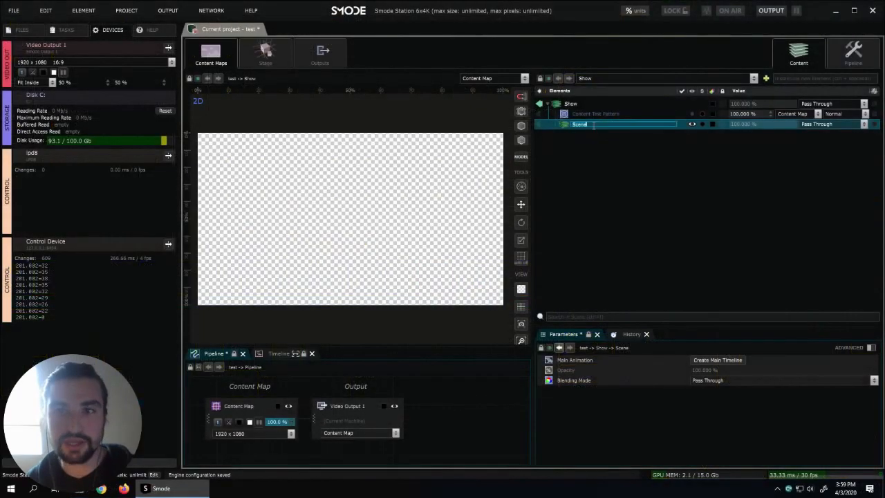
pyautogui.press('Return')
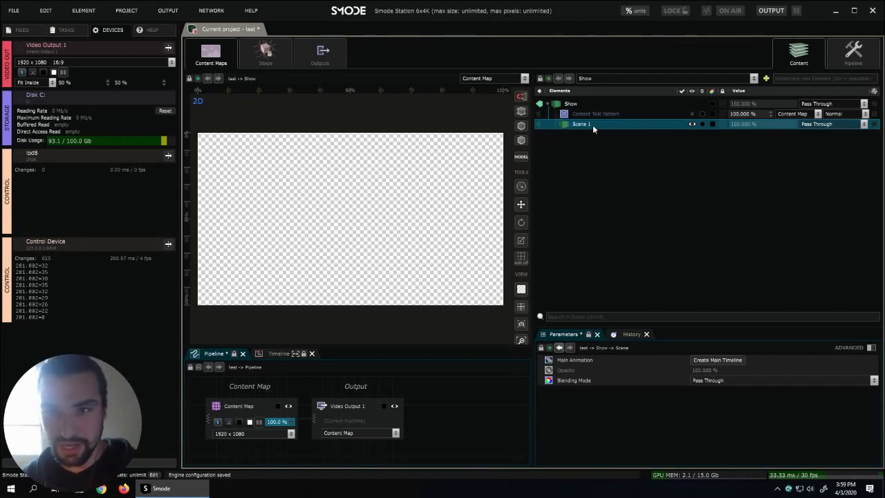
# - Create a main timeline for Scene 1 and enlarge the parameter and timeline areas
pyautogui.rightClick(592, 124)
pyautogui.moveTo(530, 171)
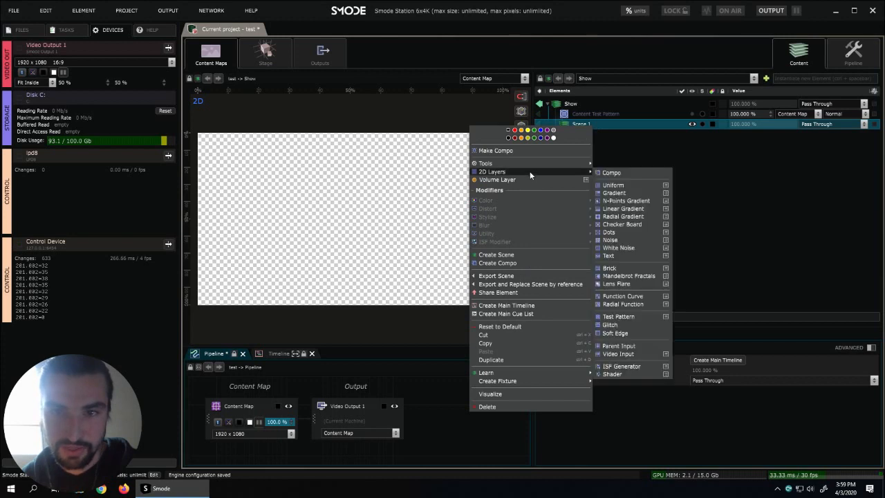
pyautogui.click(540, 306)
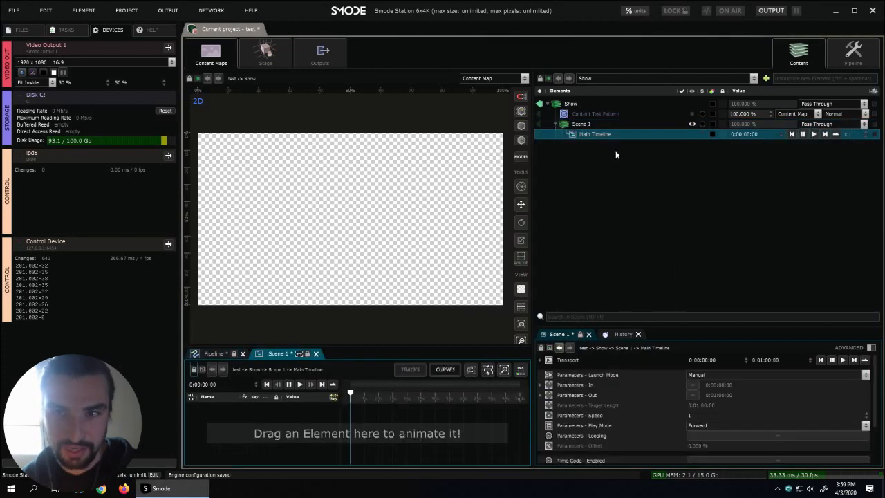
pyautogui.moveTo(638, 330); pyautogui.dragTo(640, 255)
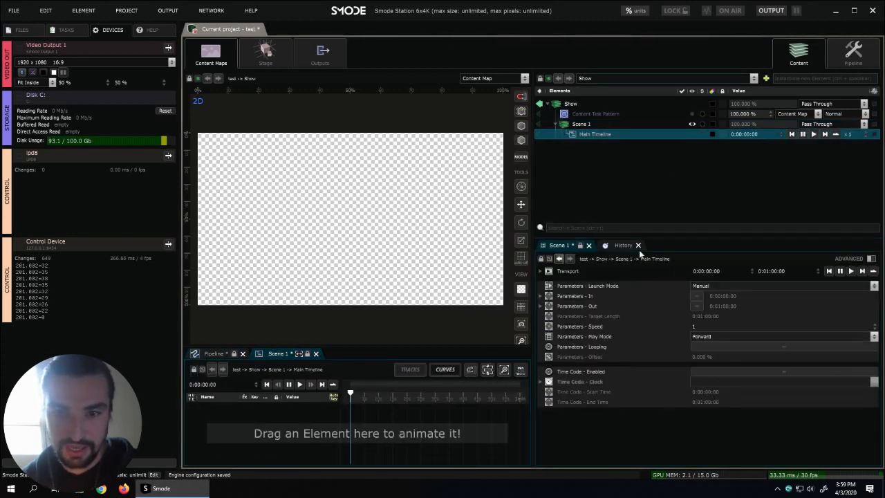
pyautogui.moveTo(485, 348); pyautogui.dragTo(482, 254)
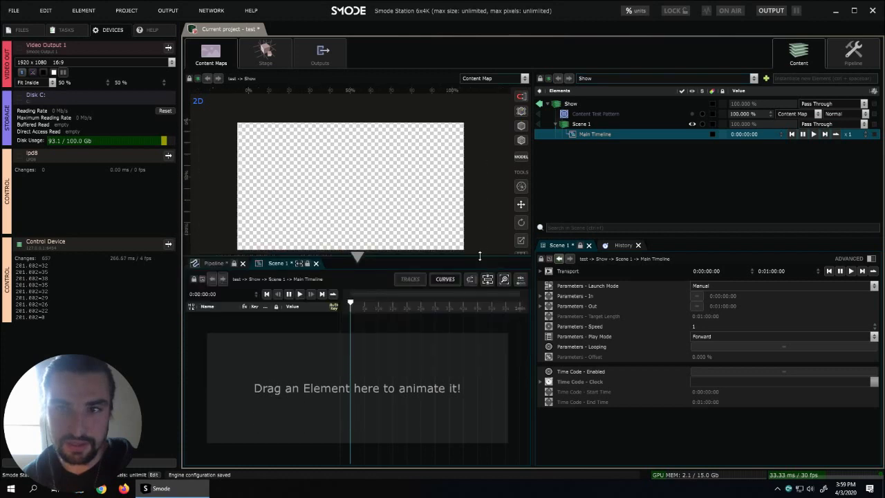
# - Add a Fixtures bank to Show, assign Control Device as its device, and enlarge the fixture patch grid
pyautogui.rightClick(573, 107)
pyautogui.moveTo(534, 114)
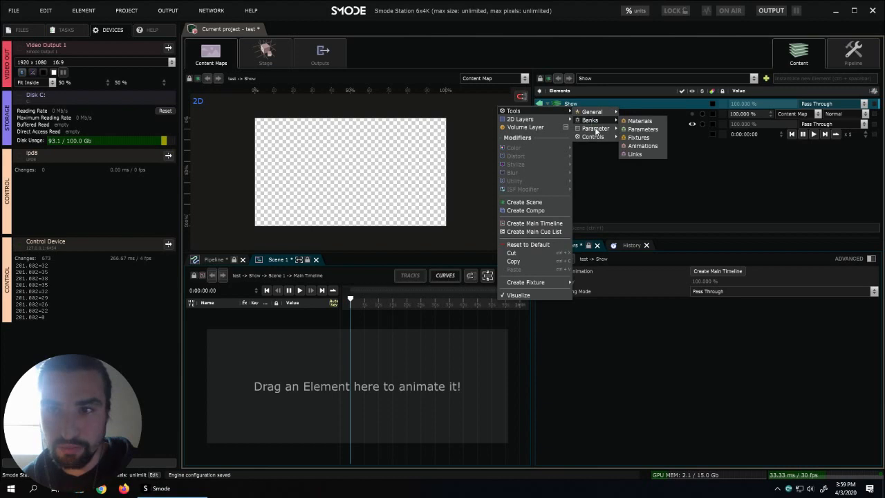
pyautogui.click(639, 137)
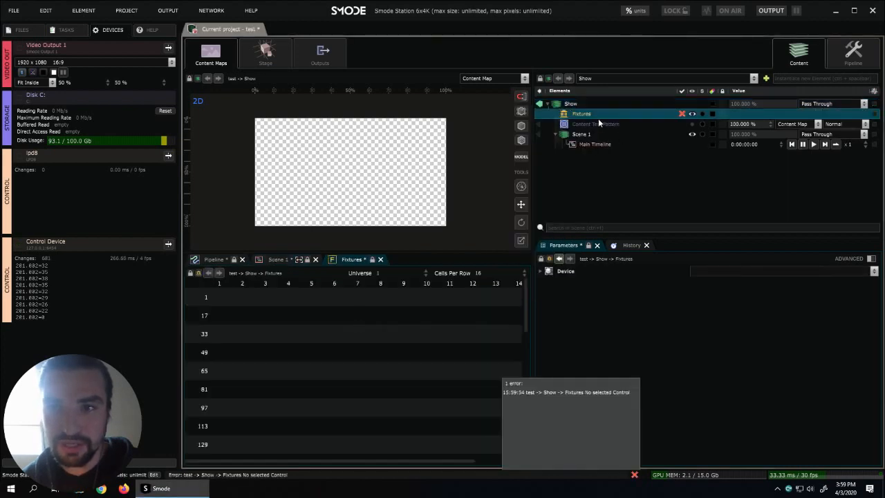
pyautogui.click(850, 271)
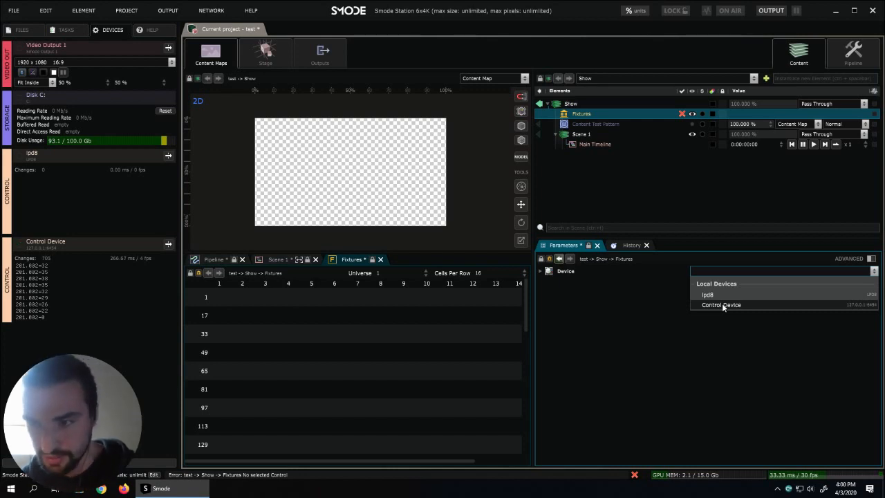
pyautogui.click(722, 304)
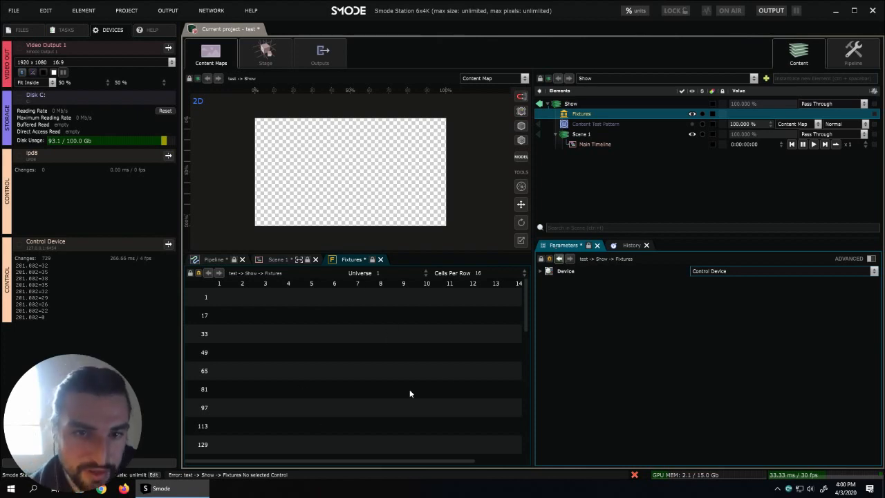
pyautogui.moveTo(461, 250); pyautogui.dragTo(462, 175)
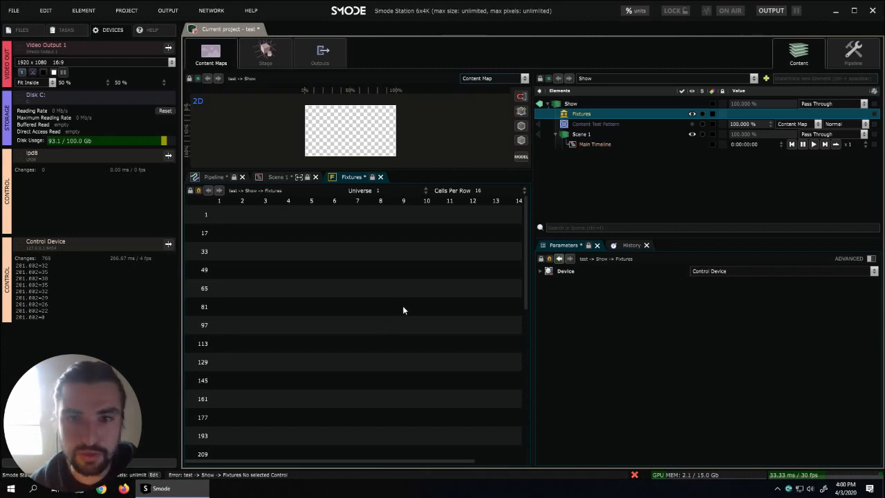
pyautogui.click(587, 135)
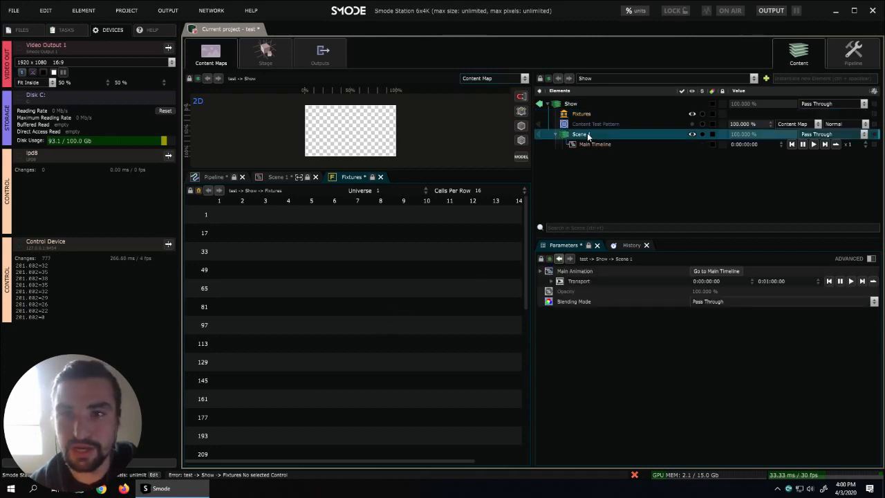
pyautogui.rightClick(587, 133)
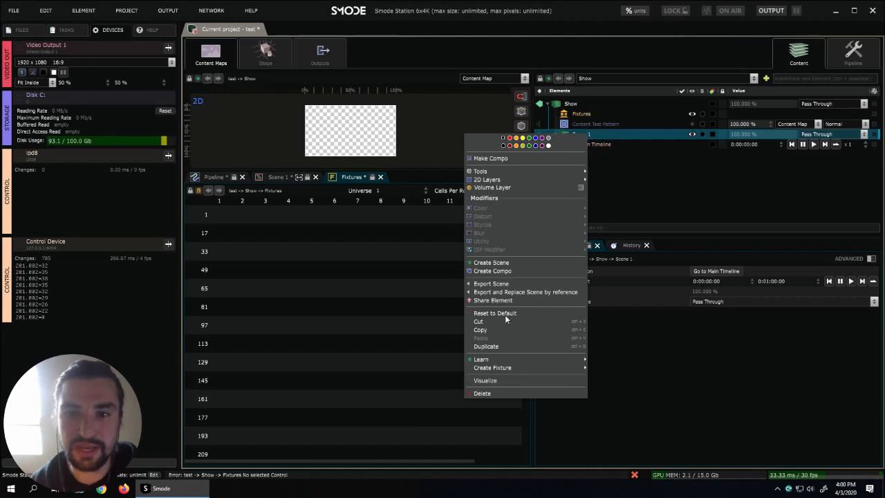
pyautogui.moveTo(521, 368)
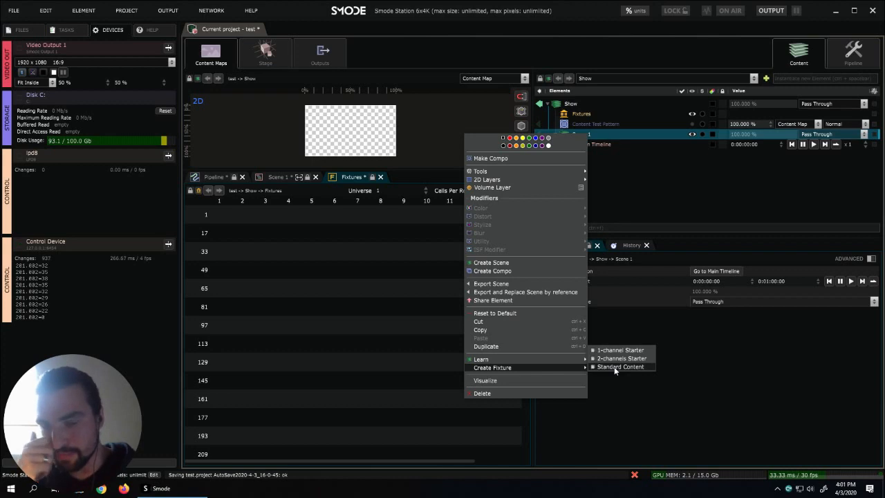
pyautogui.click(628, 203)
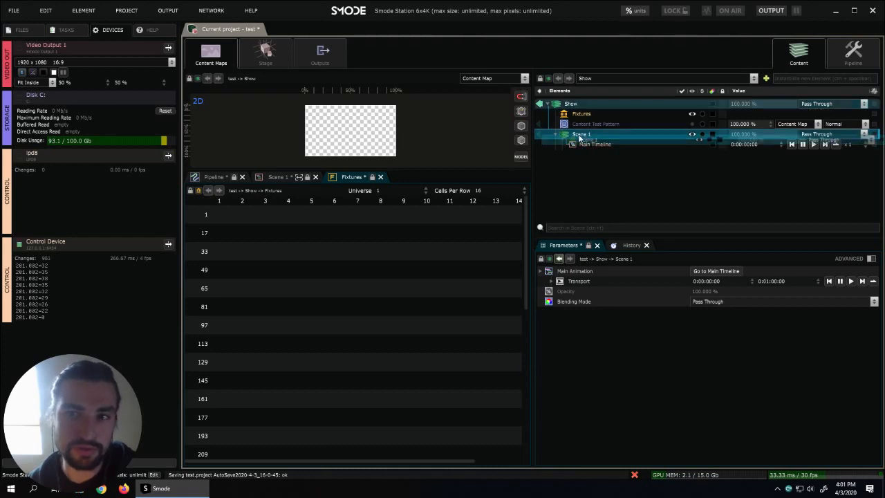
pyautogui.moveTo(585, 136); pyautogui.dragTo(308, 270)
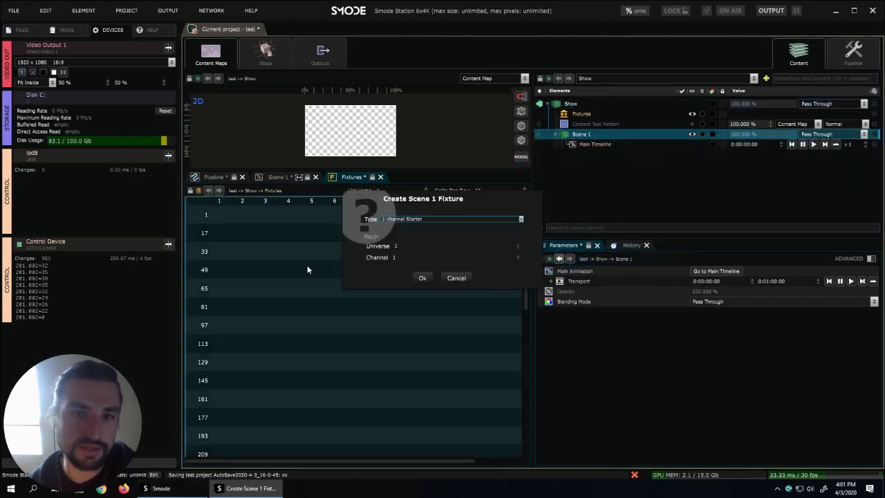
pyautogui.click(429, 220)
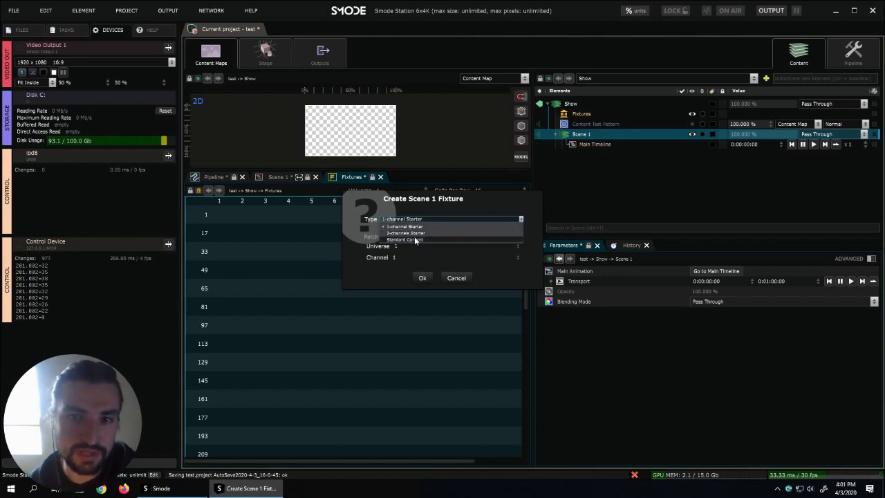
pyautogui.click(415, 239)
pyautogui.click(411, 245)
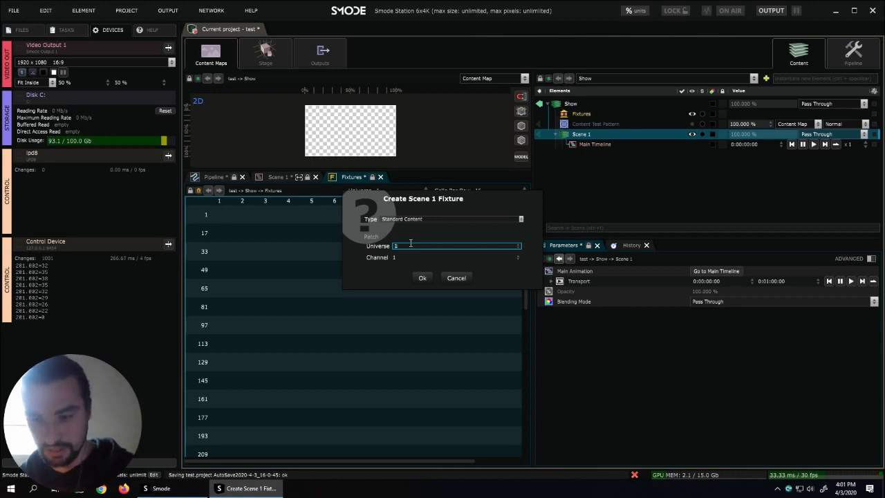
pyautogui.click(455, 278)
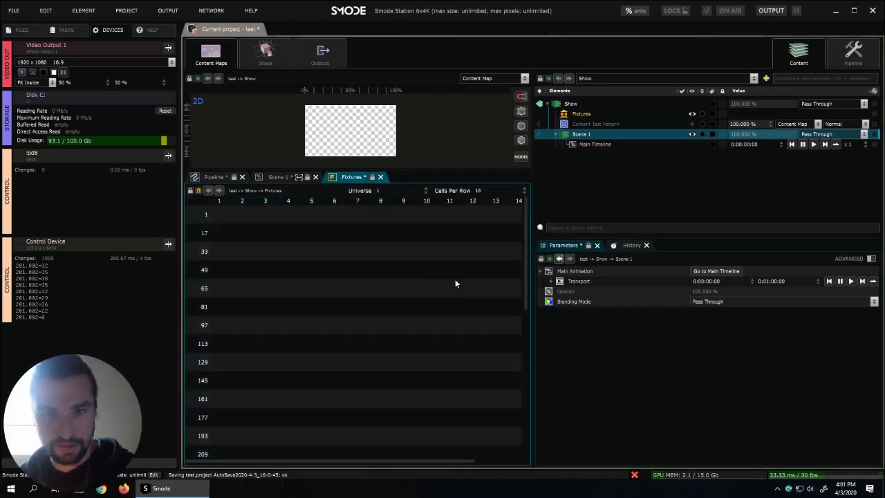
# - Collapse Scene 1 and duplicate the scene twice to get three scenes under Show
pyautogui.click(556, 136)
pyautogui.hotkey('ctrl', 'd')
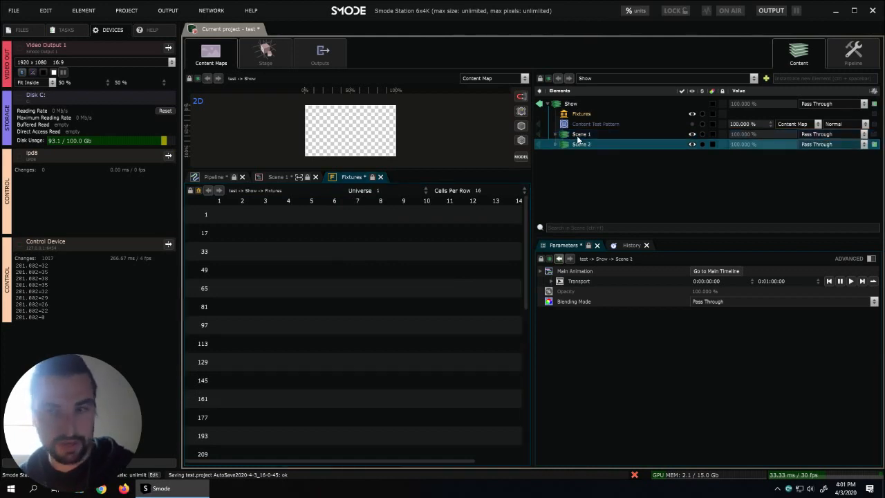
pyautogui.hotkey('ctrl', 'd')
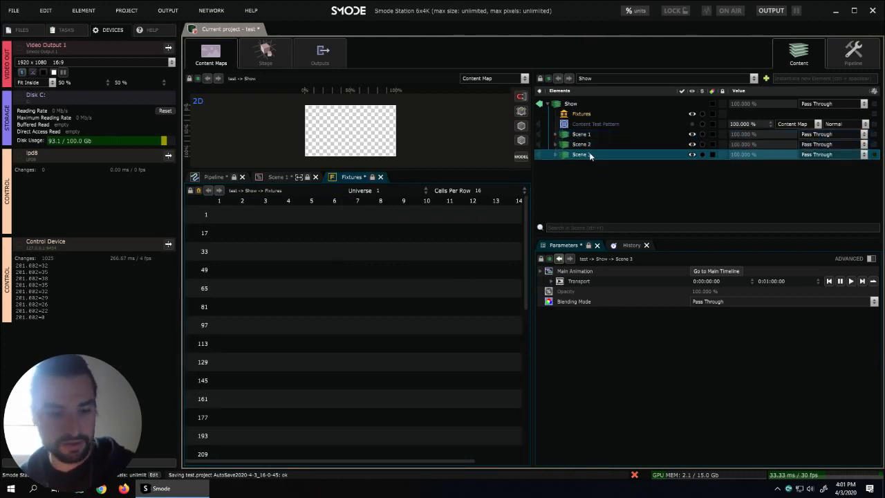
# - Add Scene 1, Scene 2 and Scene 3 to the fixture patch as Standard Content fixtures on universe 201, channel 1
pyautogui.keyDown('shift'); pyautogui.click(585, 135); pyautogui.keyUp('shift')
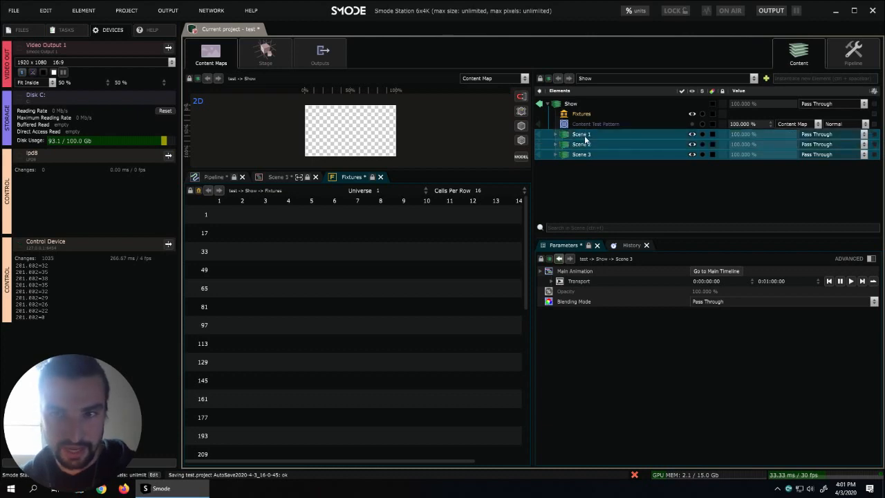
pyautogui.moveTo(584, 140); pyautogui.dragTo(387, 258)
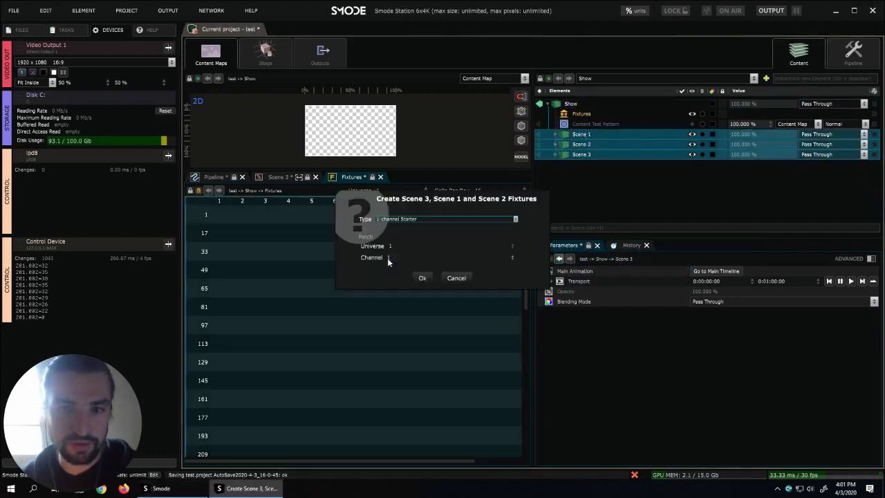
pyautogui.click(396, 220)
pyautogui.click(401, 240)
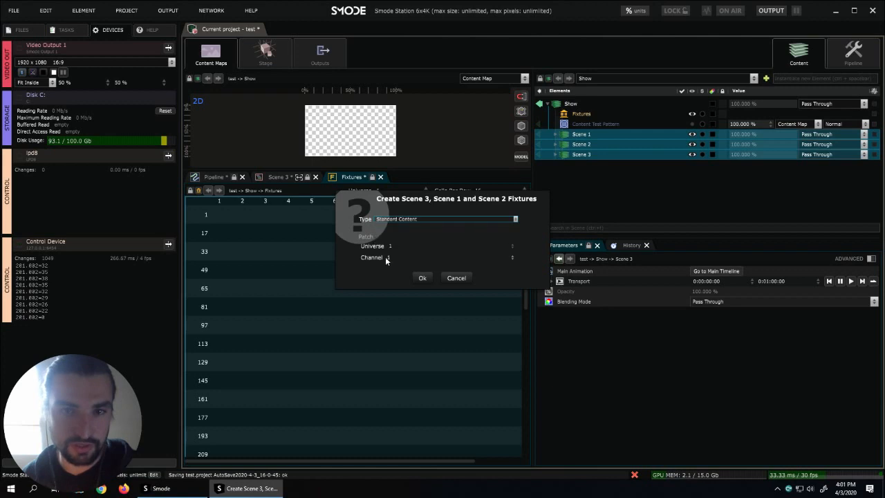
pyautogui.click(395, 246)
pyautogui.write('20')
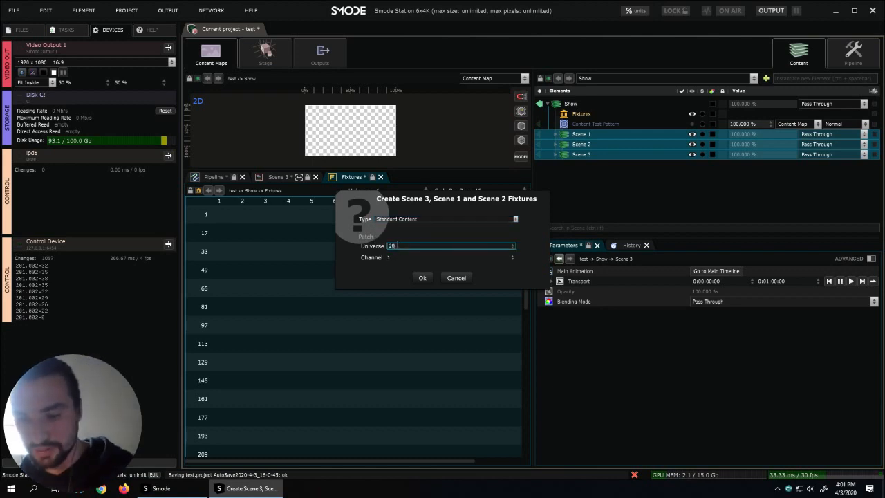
pyautogui.click(422, 278)
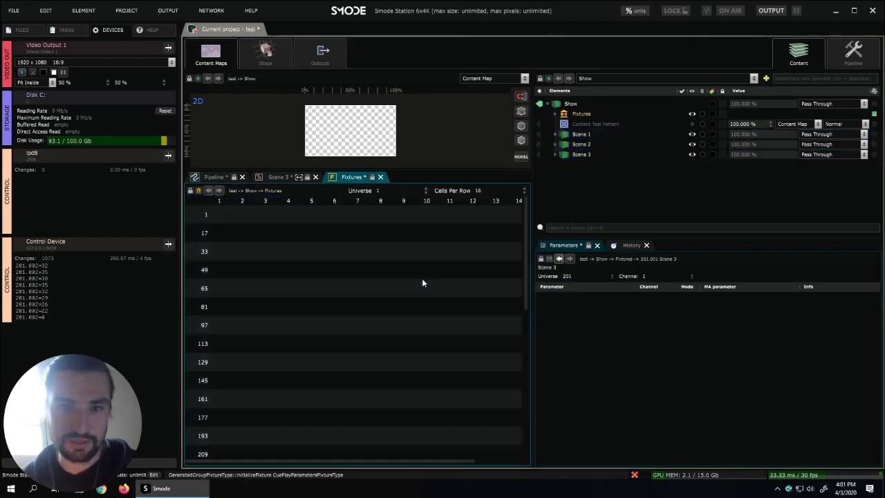
# - Show universe 201 in the fixture patch grid with 19 cells per row
pyautogui.click(380, 191)
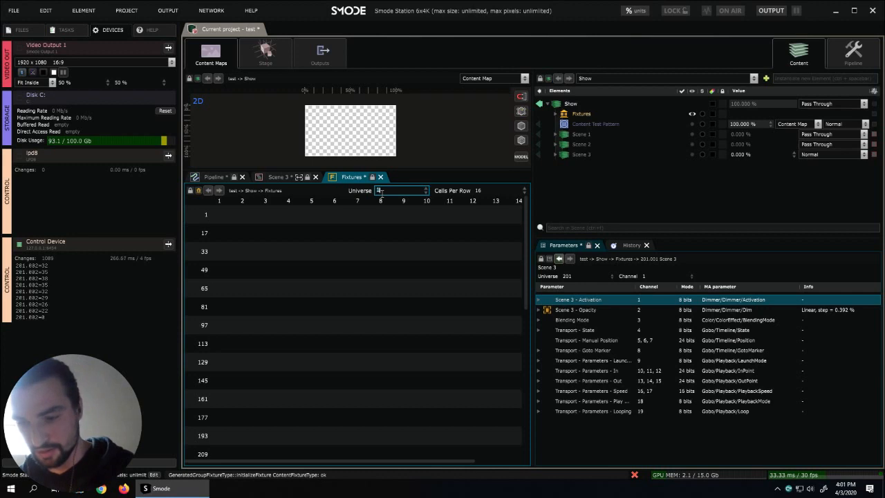
pyautogui.write('201')
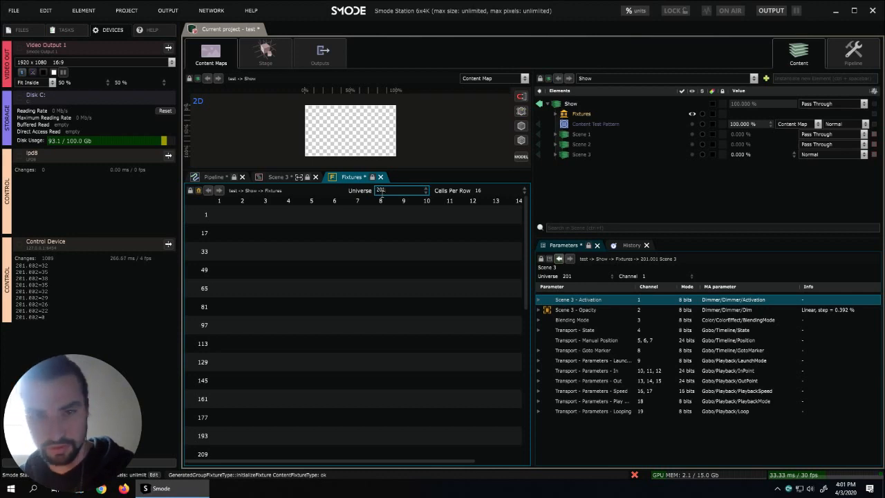
pyautogui.press('Return')
pyautogui.click(486, 194)
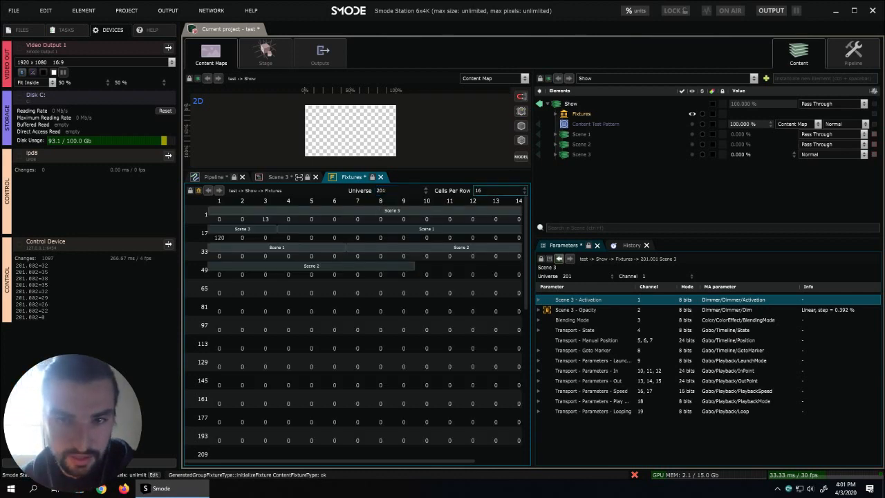
pyautogui.write('1')
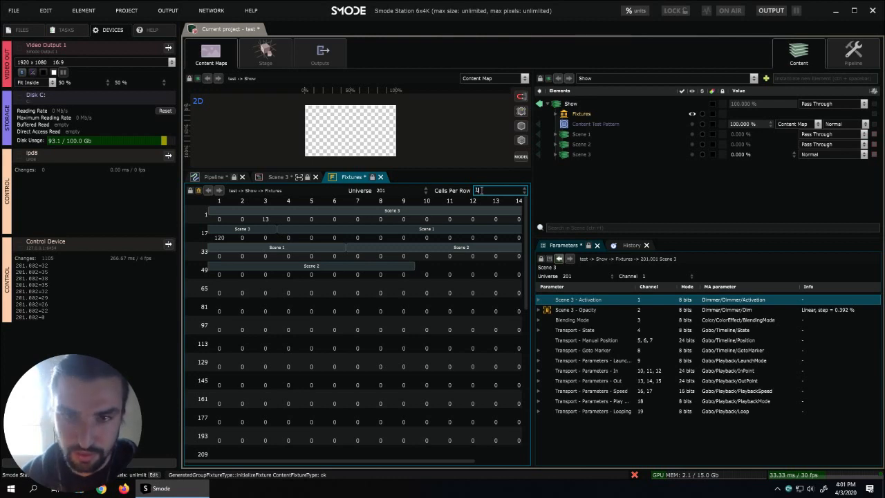
pyautogui.write('9')
pyautogui.press('Return')
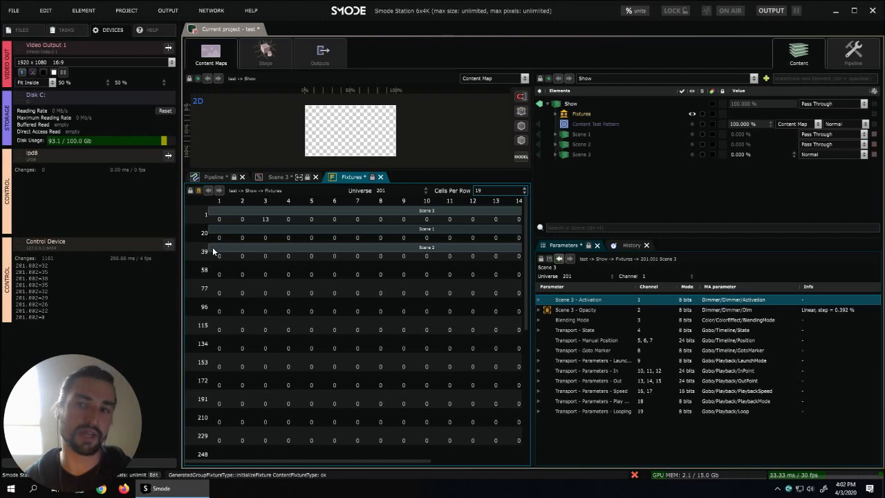
# - Expand Scene 1 and examine the opacity and blending mode states of Scene 1 and Scene 3
pyautogui.click(577, 144)
pyautogui.click(574, 135)
pyautogui.click(557, 134)
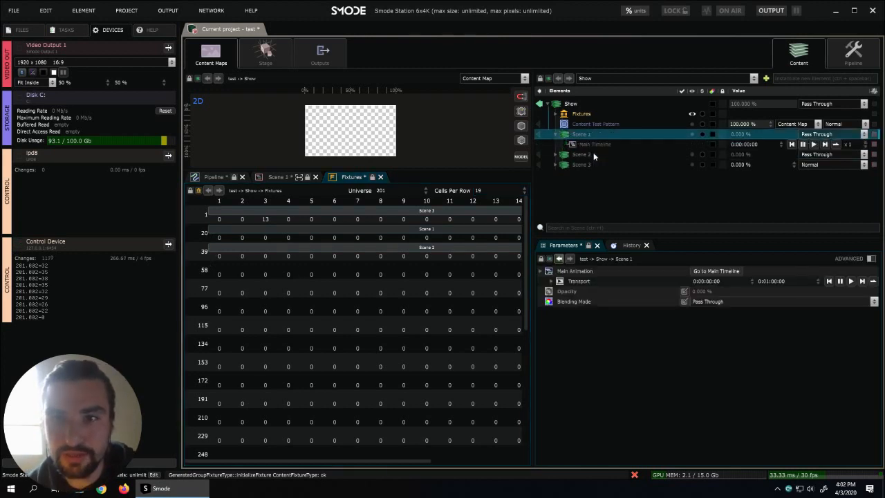
pyautogui.click(606, 154)
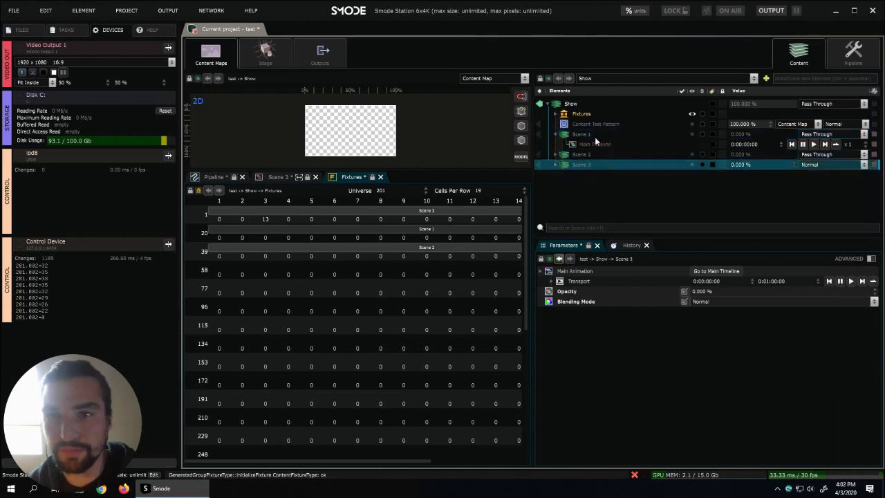
pyautogui.click(596, 135)
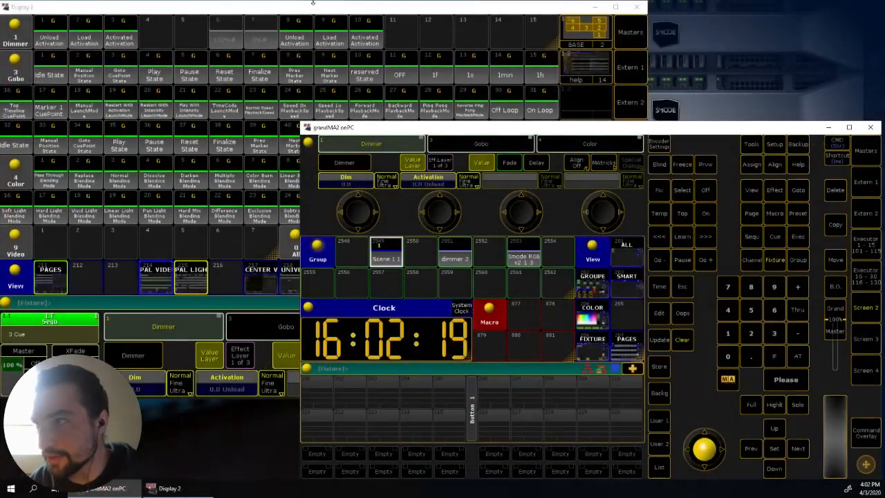
# - Switch to grandMA2 onPC and recall the Activated Activation preset for the selected fixture
pyautogui.click(313, 9)
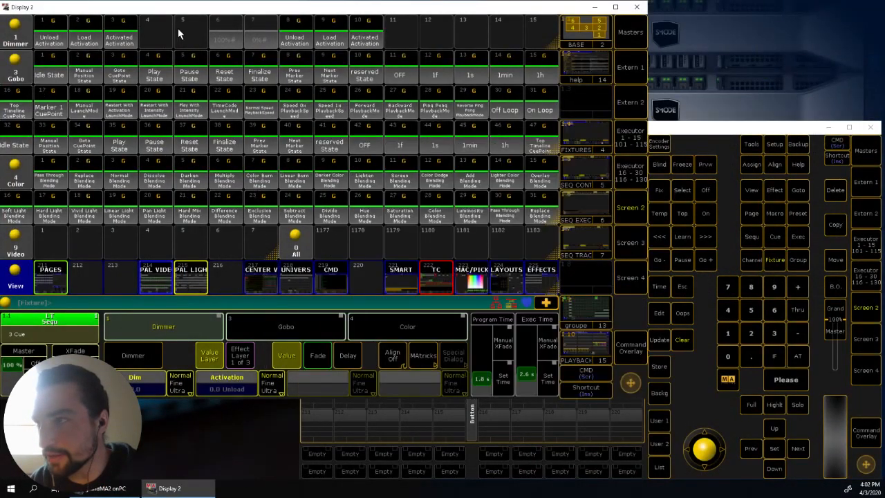
pyautogui.click(126, 37)
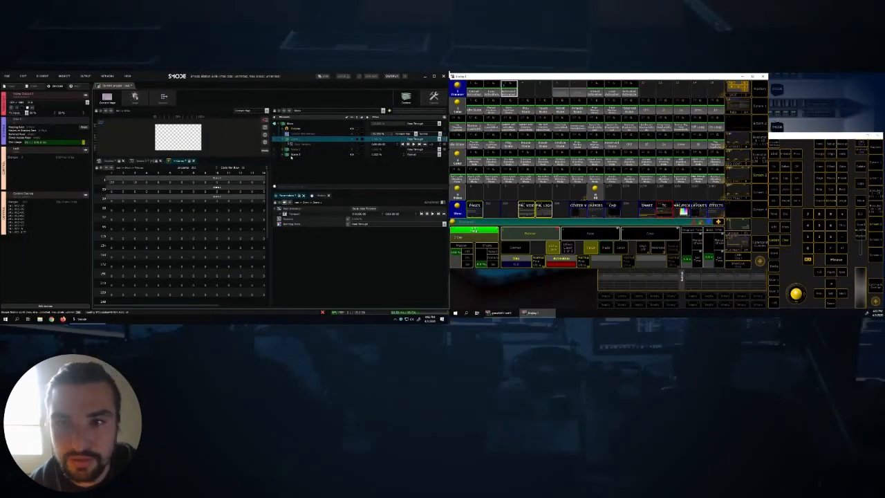
# - Switch to Smode, compare Scene 1 with Scene 3, then collapse Scene 1 and expand Scene 3
pyautogui.click(294, 155)
pyautogui.click(302, 140)
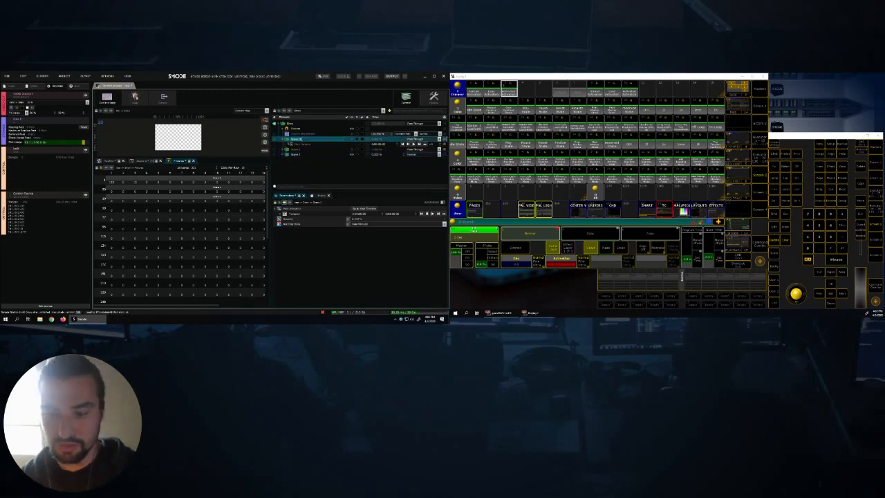
pyautogui.click(303, 154)
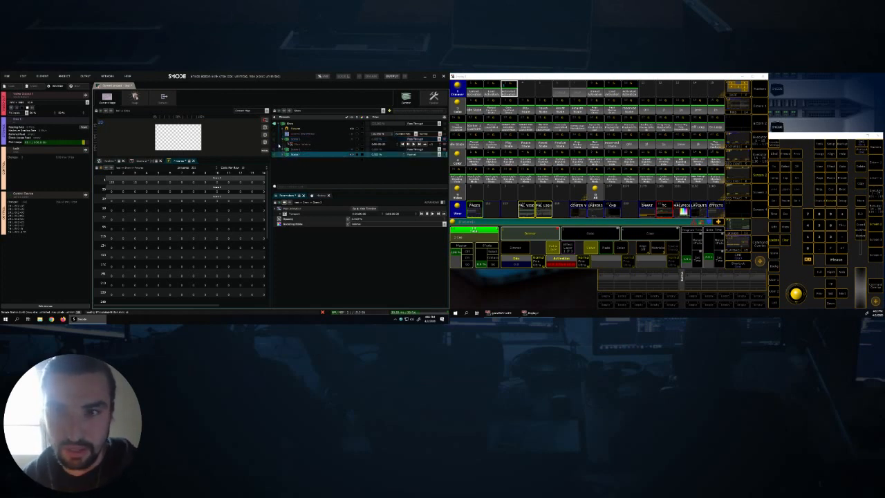
pyautogui.click(283, 140)
pyautogui.click(282, 150)
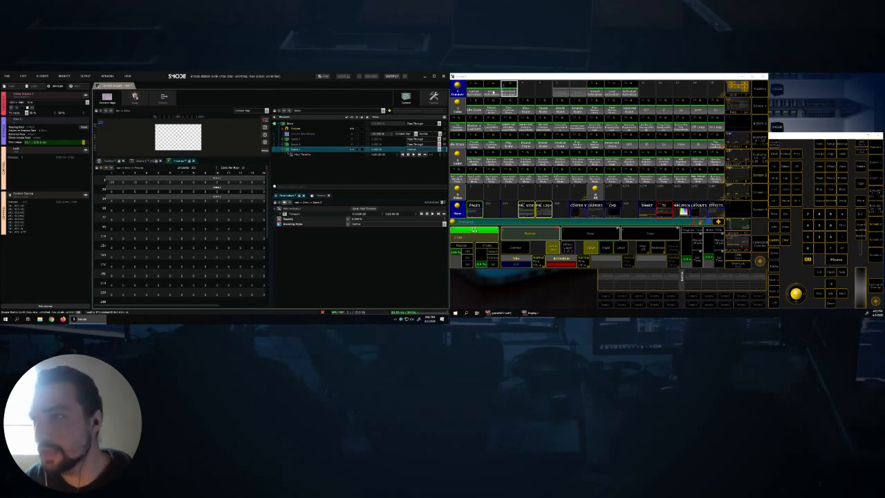
# - In grandMA2 onPC, recall the Load, Unload, Load and Activated presets in turn to test the scene's activation
pyautogui.click(493, 92)
pyautogui.click(479, 92)
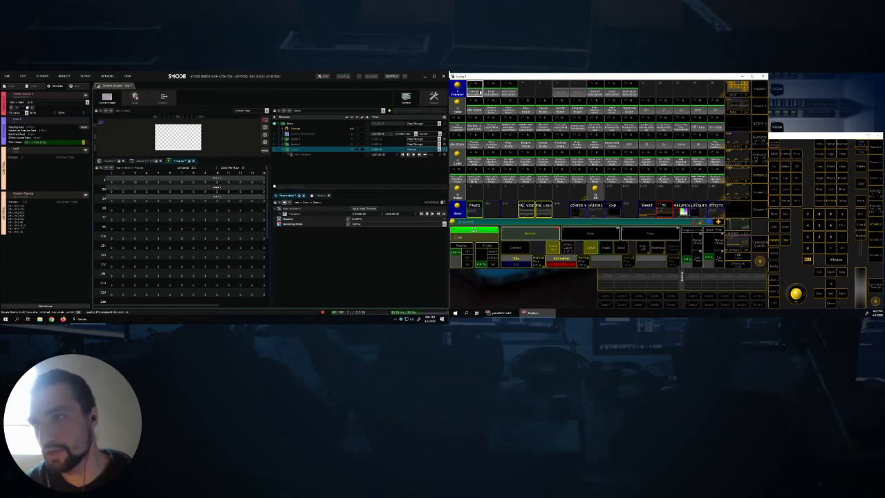
pyautogui.click(492, 90)
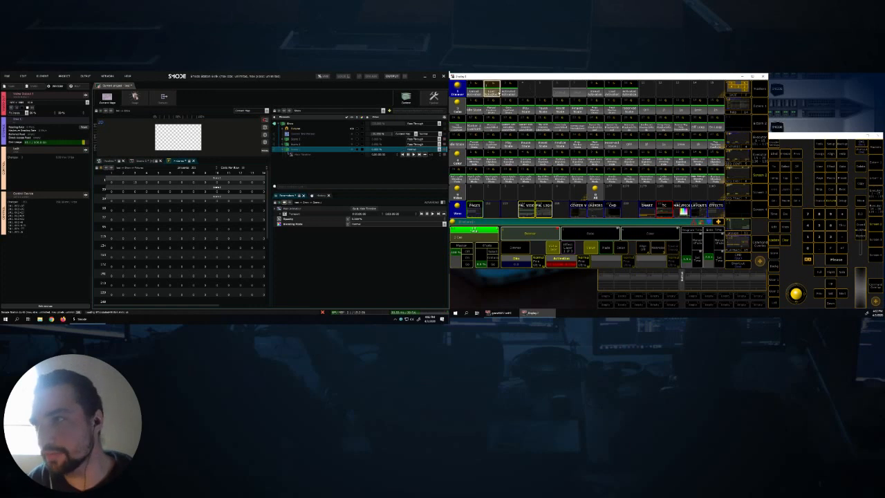
pyautogui.click(511, 90)
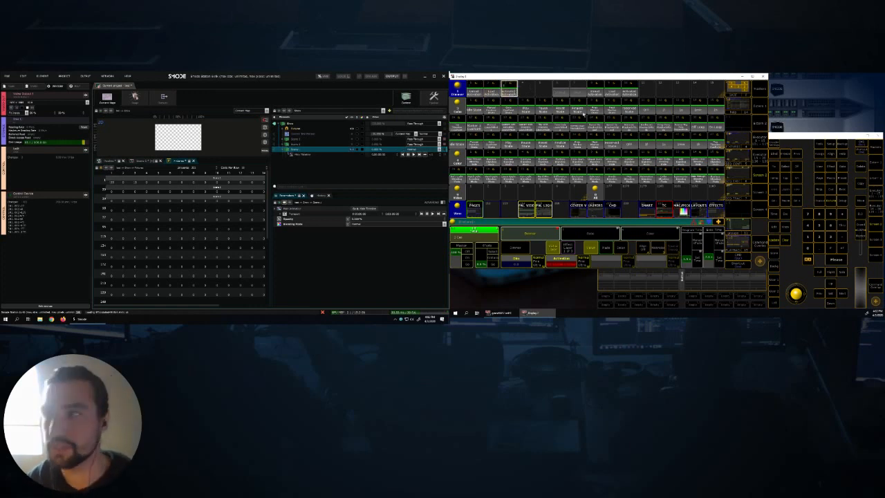
# - In Smode, add a Checker Board layer to Scene 3 and enlarge the content preview
pyautogui.rightClick(230, 152)
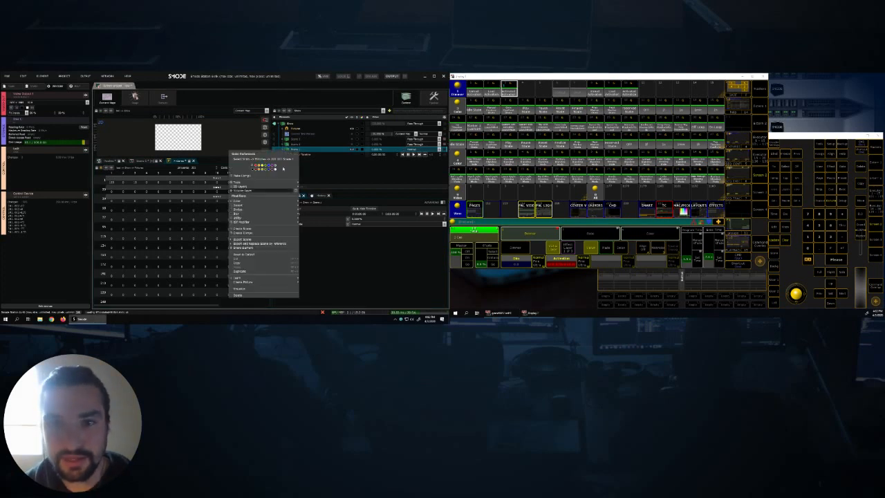
pyautogui.moveTo(291, 191)
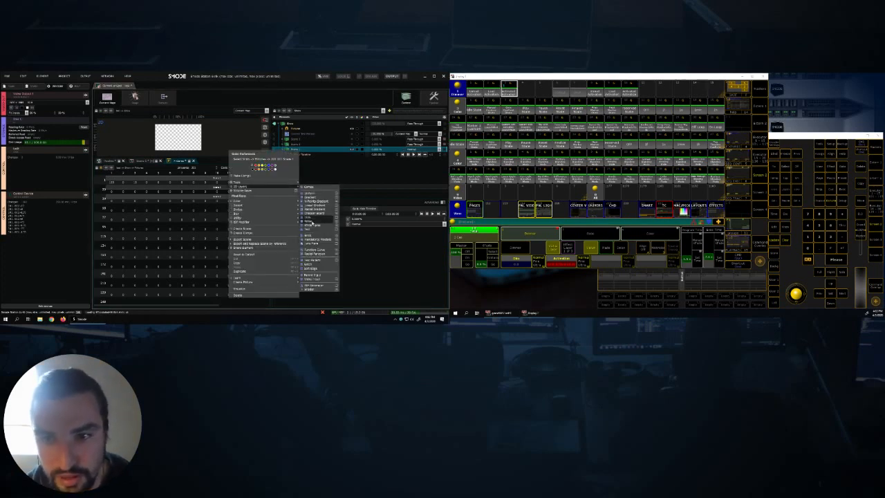
pyautogui.click(308, 213)
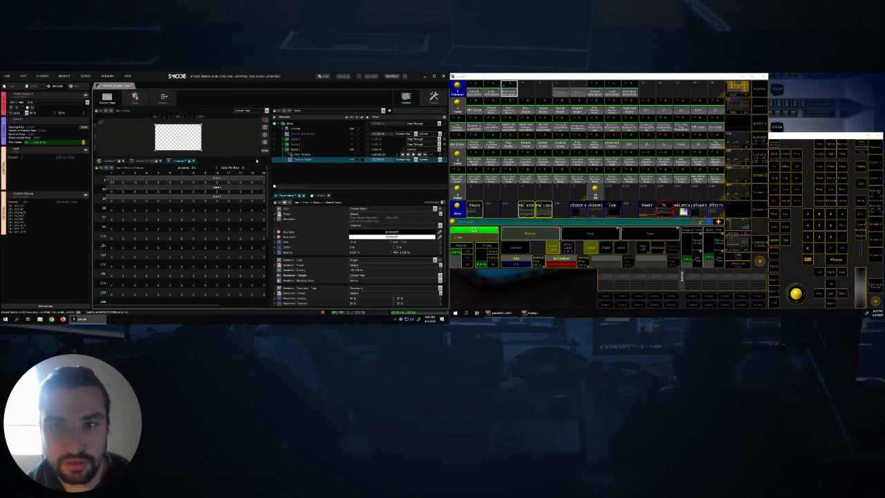
pyautogui.moveTo(182, 159); pyautogui.dragTo(182, 182)
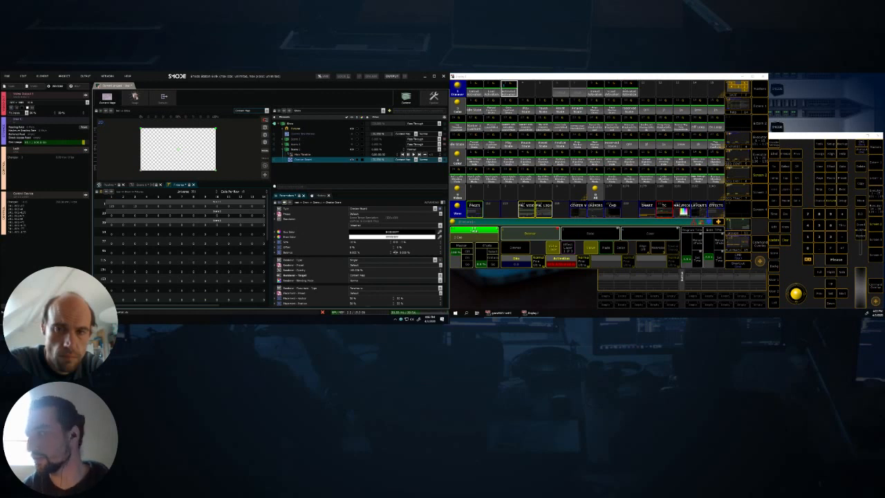
# - In grandMA2 onPC, bring the selected fixture's dimmer to full
pyautogui.click(810, 238)
pyautogui.write('a')
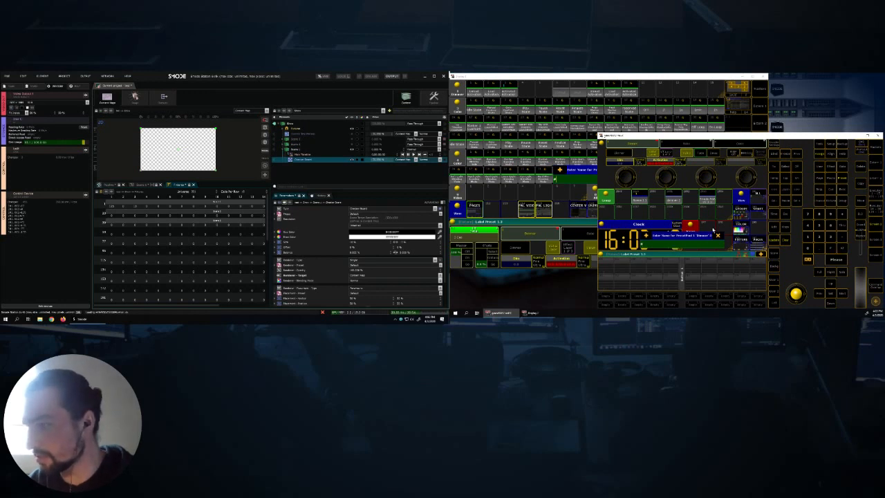
pyautogui.click(718, 236)
pyautogui.doubleClick(843, 249)
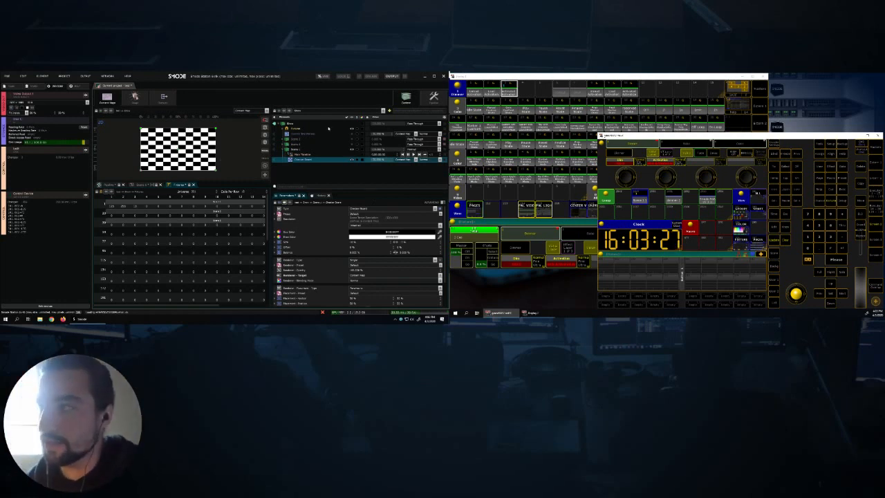
# - Examine the Activation, Playback and Timeline functions in the Smart view, then return to the video preset view
pyautogui.click(628, 76)
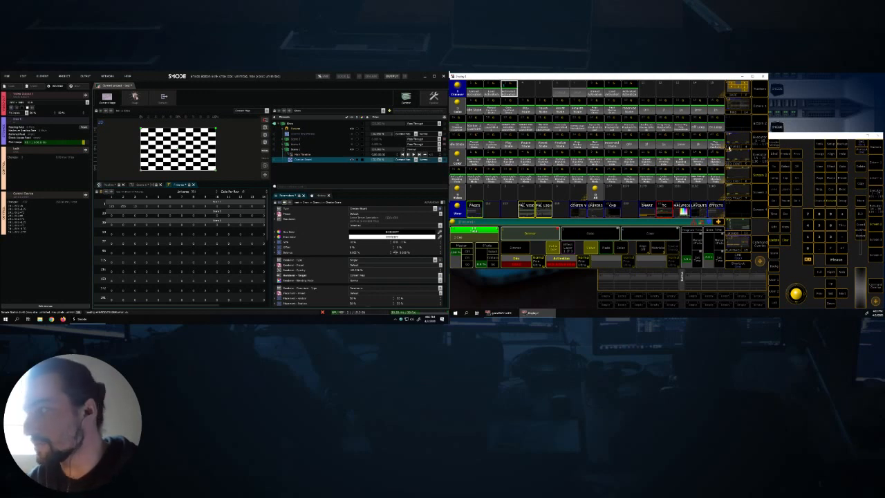
pyautogui.click(650, 210)
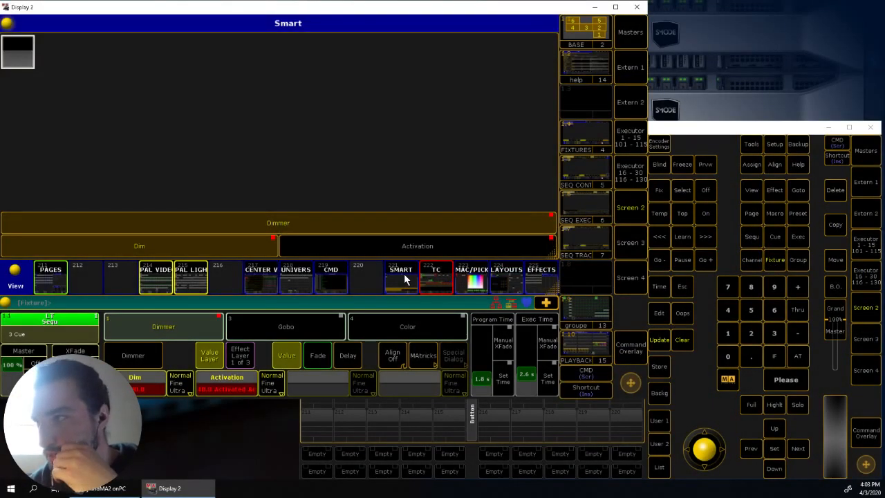
pyautogui.click(725, 128)
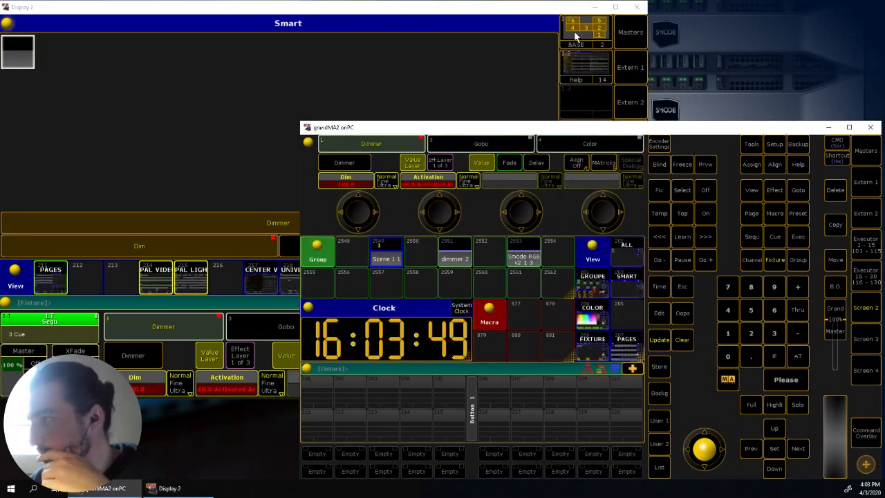
pyautogui.click(519, 8)
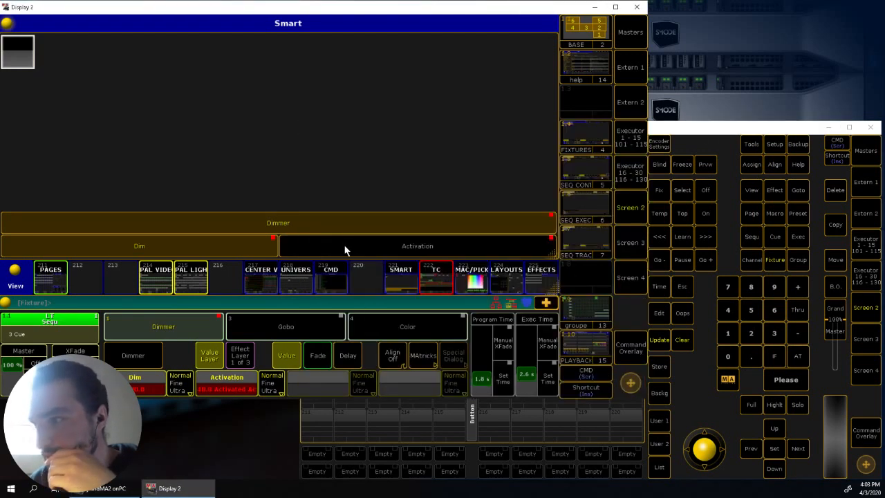
pyautogui.click(346, 242)
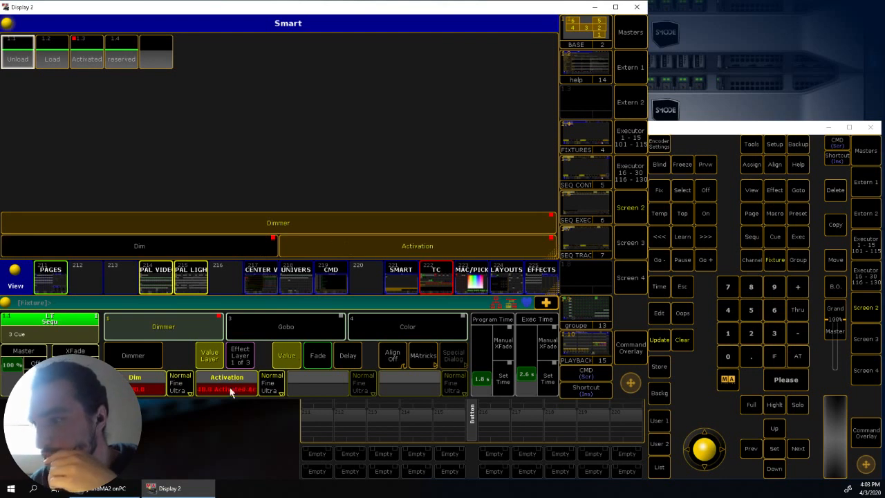
pyautogui.click(292, 327)
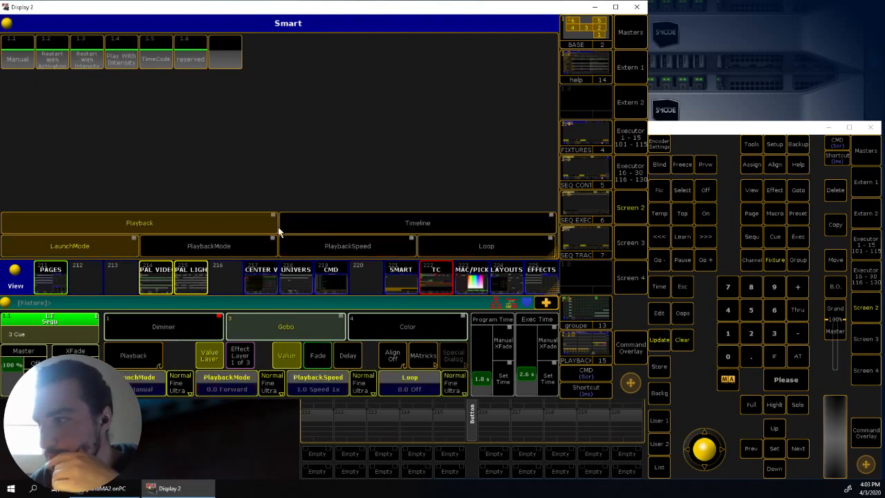
pyautogui.click(352, 225)
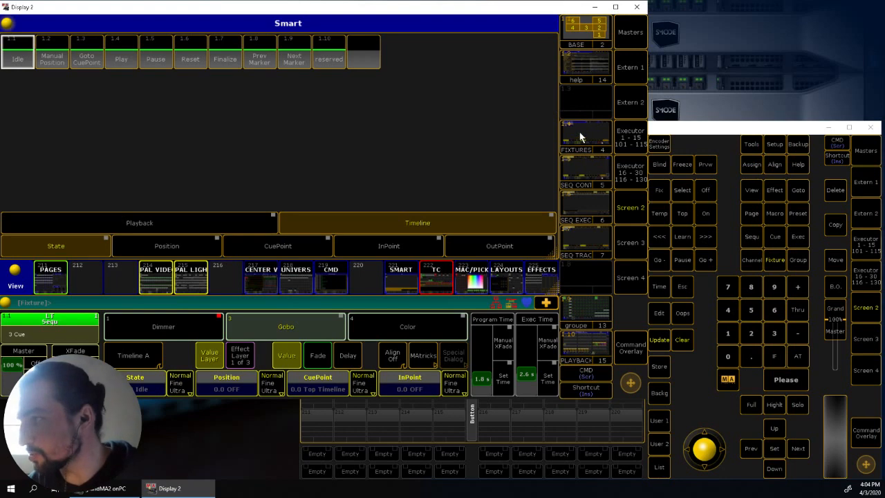
pyautogui.click(151, 285)
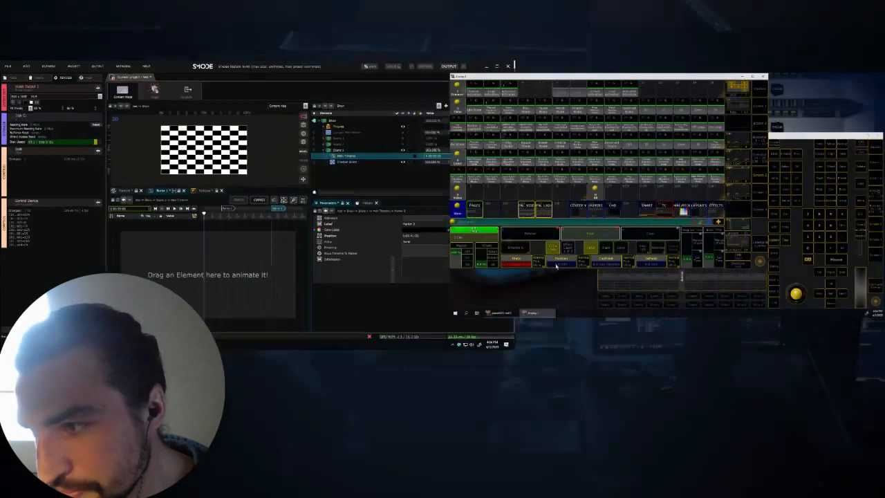
# - In grandMA2 onPC, step the fixture's timeline Position attribute through its preset values until Scene 1's timeline is at 0:00:01:00
pyautogui.click(562, 263)
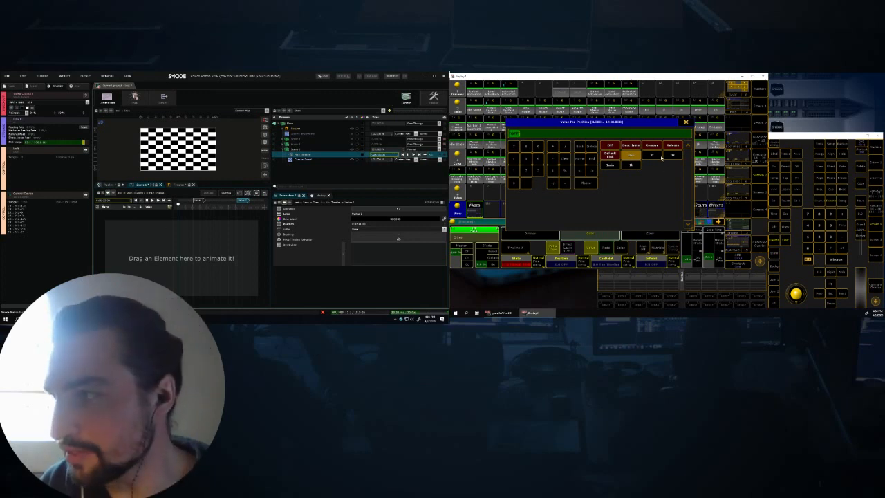
pyautogui.click(654, 155)
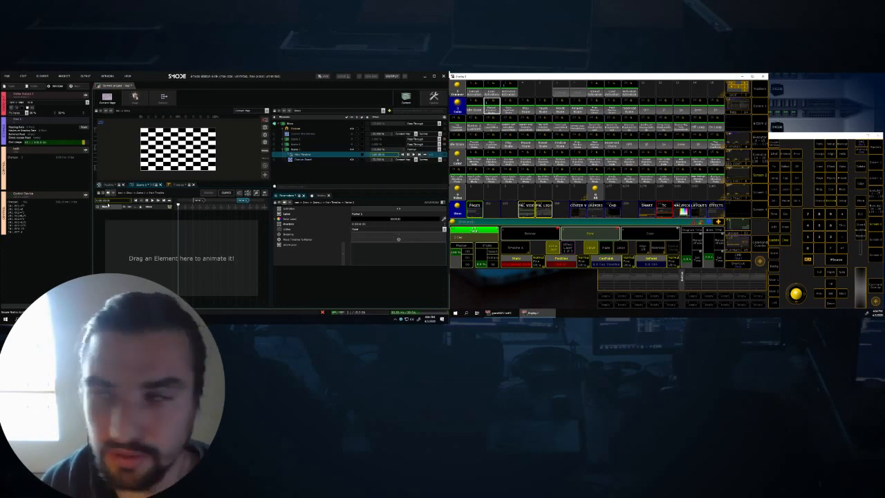
pyautogui.click(562, 263)
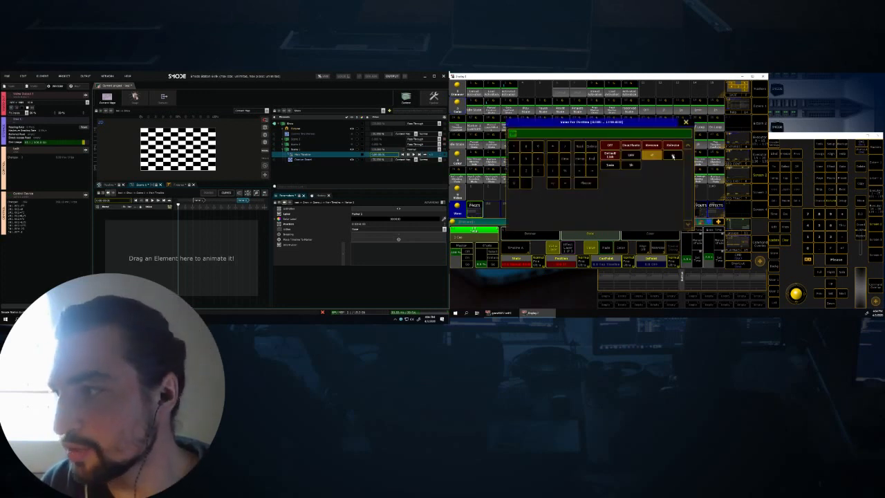
pyautogui.click(674, 157)
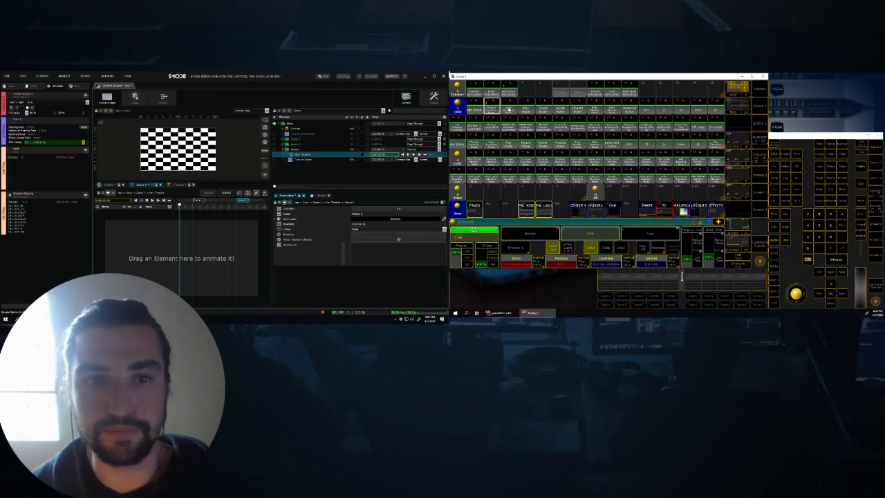
pyautogui.press('a')
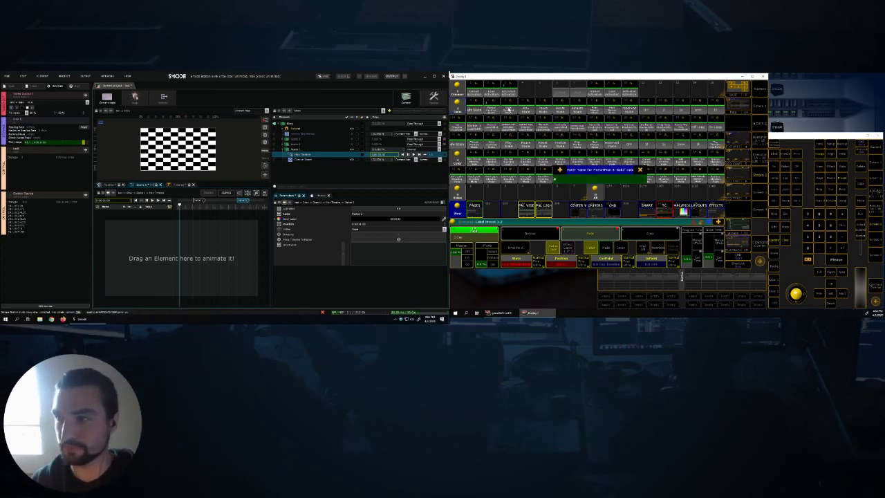
pyautogui.click(639, 169)
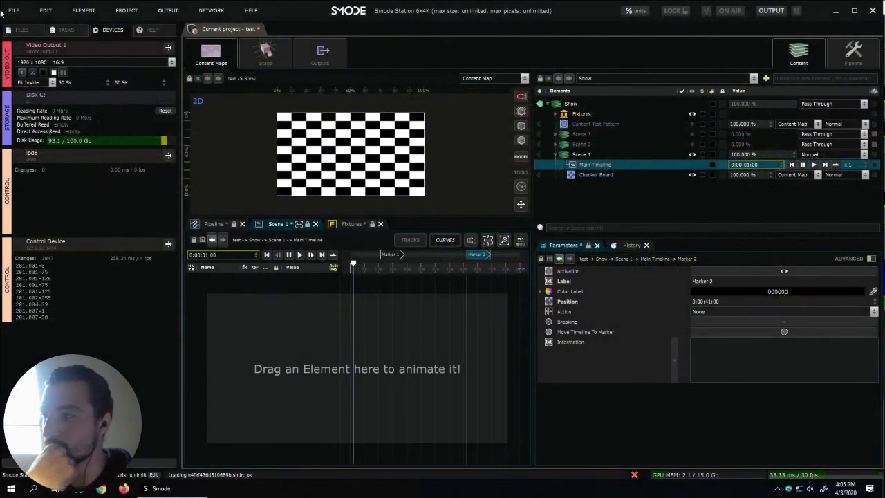
# - In Smode, open the parameter list of the Scene 1 fixture at 201.001 and widen its Parameter column
pyautogui.click(563, 115)
pyautogui.click(555, 113)
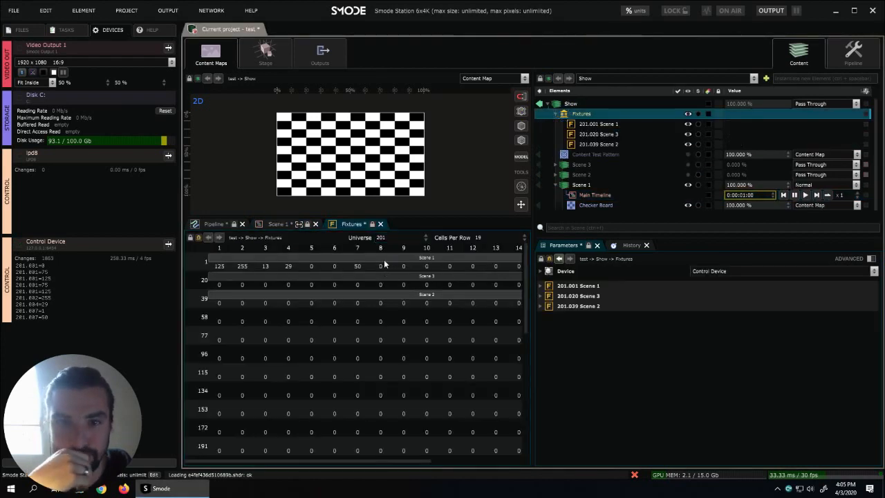
pyautogui.click(385, 263)
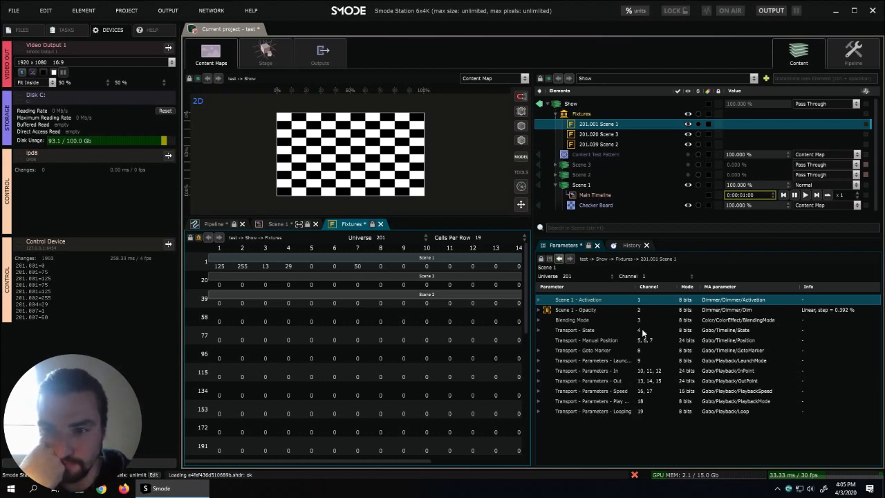
pyautogui.moveTo(632, 286); pyautogui.dragTo(652, 286)
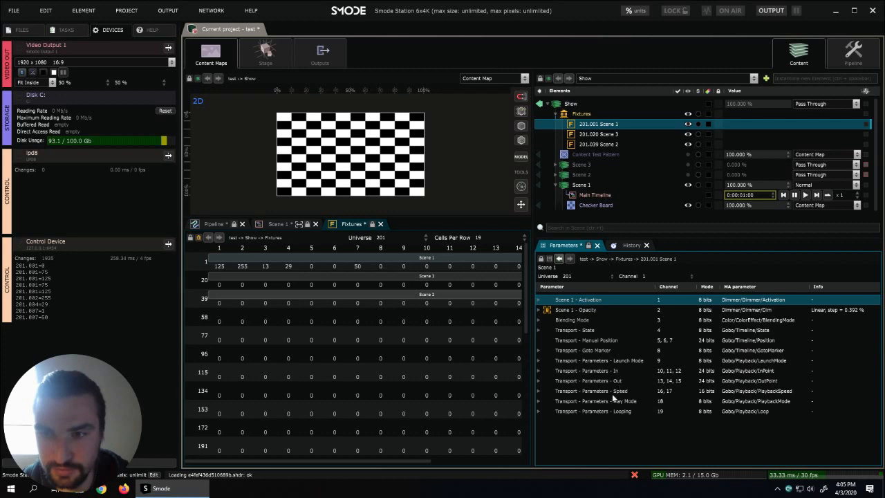
pyautogui.press('XF86AudioLowerVolume')
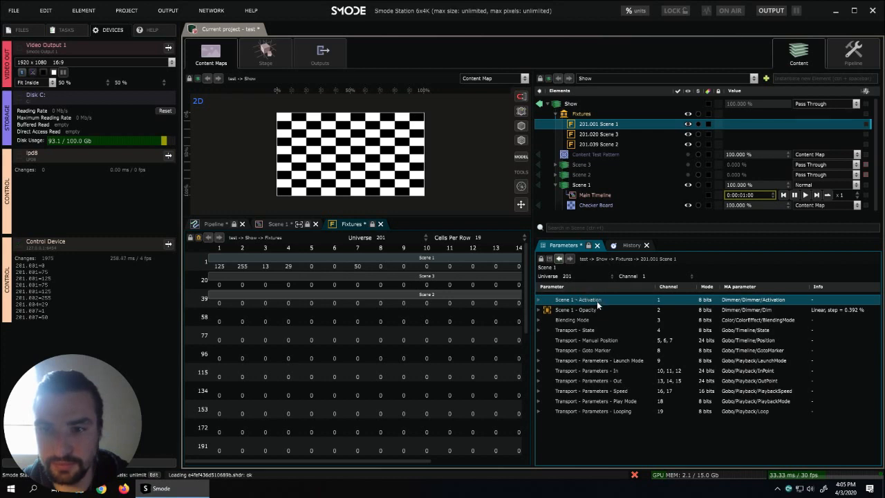
# - Examine the DMX value ranges of the Scene 1 fixture's Activation, Blending Mode and Transport - State parameters
pyautogui.click(538, 300)
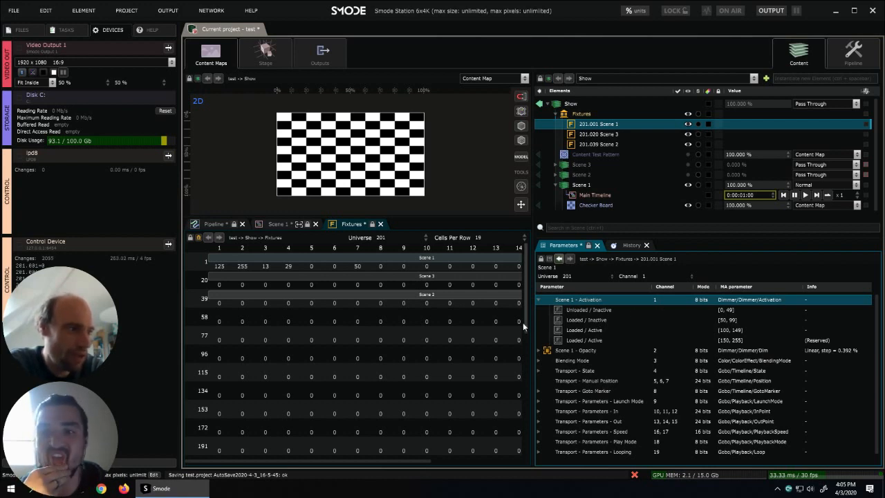
pyautogui.click(540, 300)
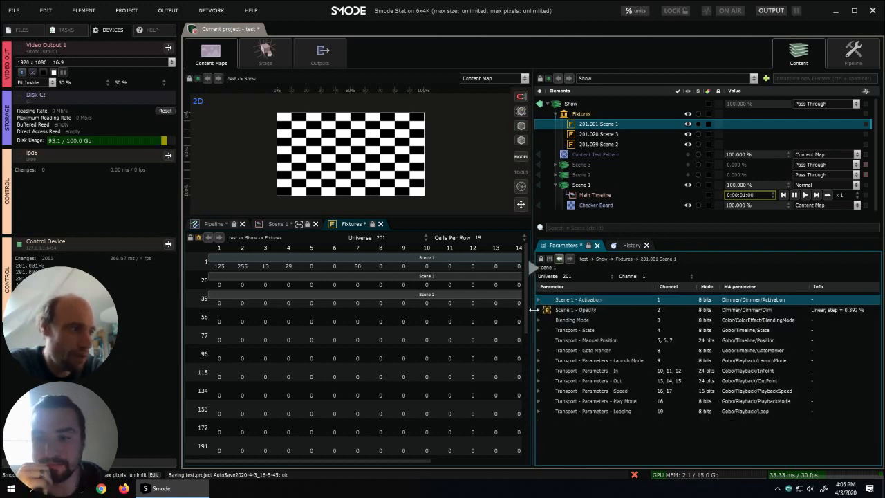
pyautogui.click(539, 320)
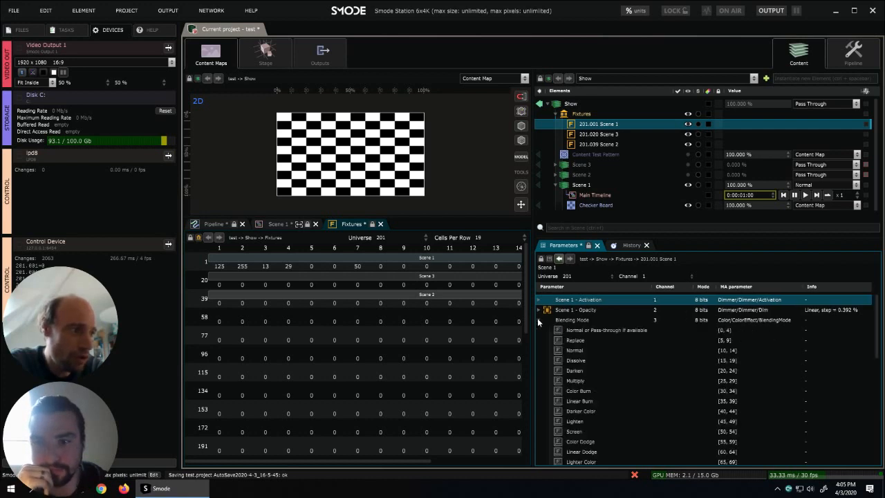
pyautogui.scroll(-1, 583, 360)
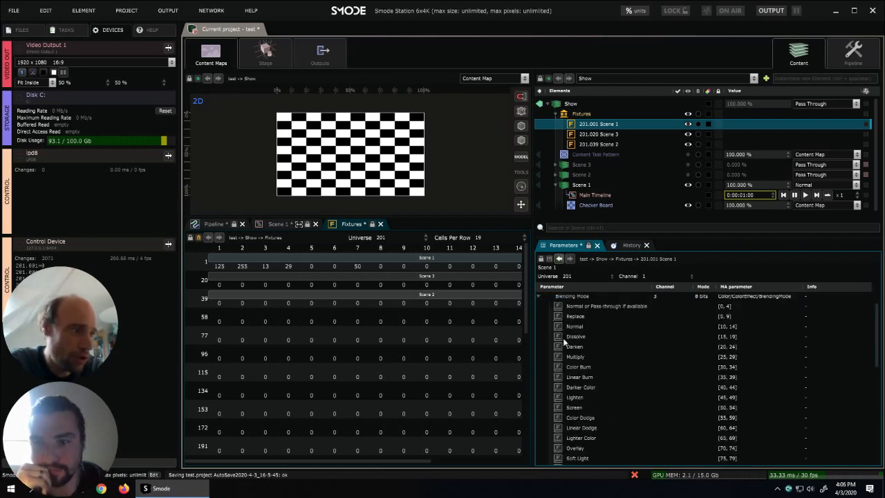
pyautogui.click(539, 296)
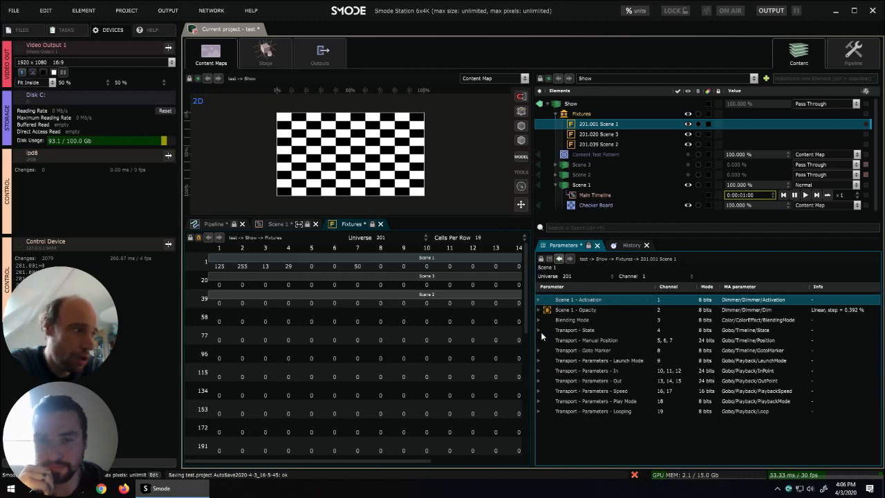
pyautogui.click(540, 330)
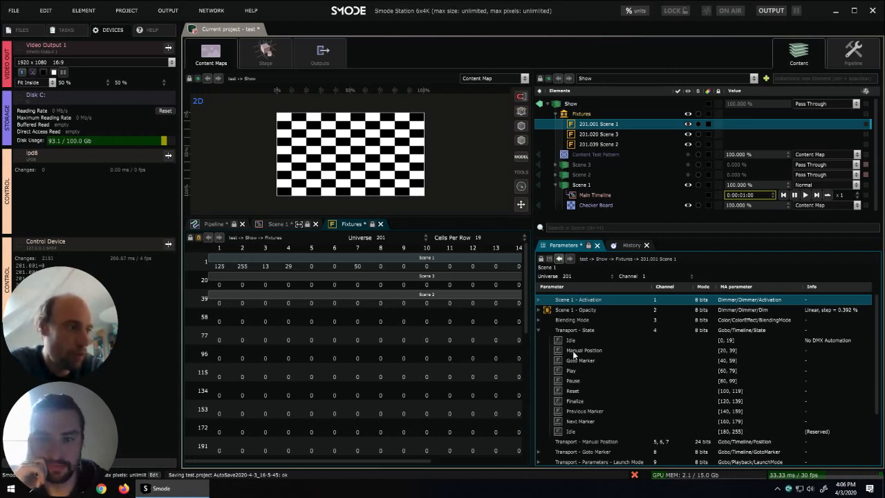
pyautogui.click(540, 330)
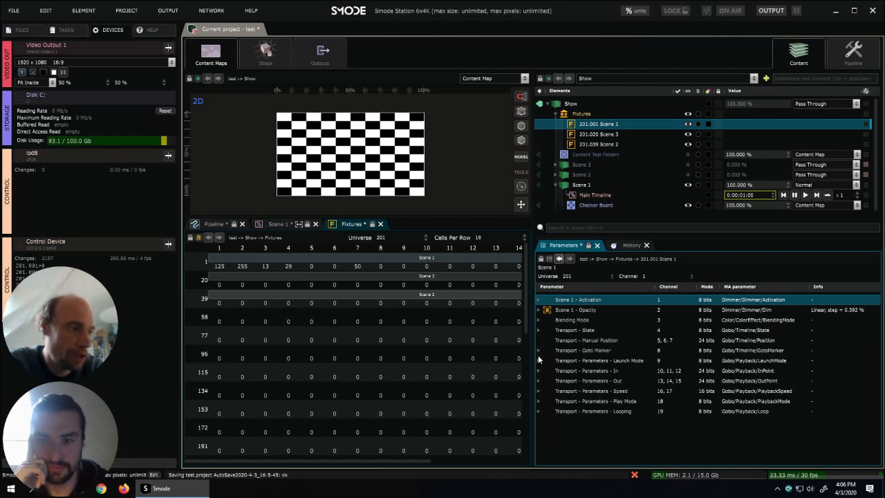
# - Examine the DMX value ranges of the fixture's Launch Mode, Play Mode and Looping transport parameters
pyautogui.click(538, 360)
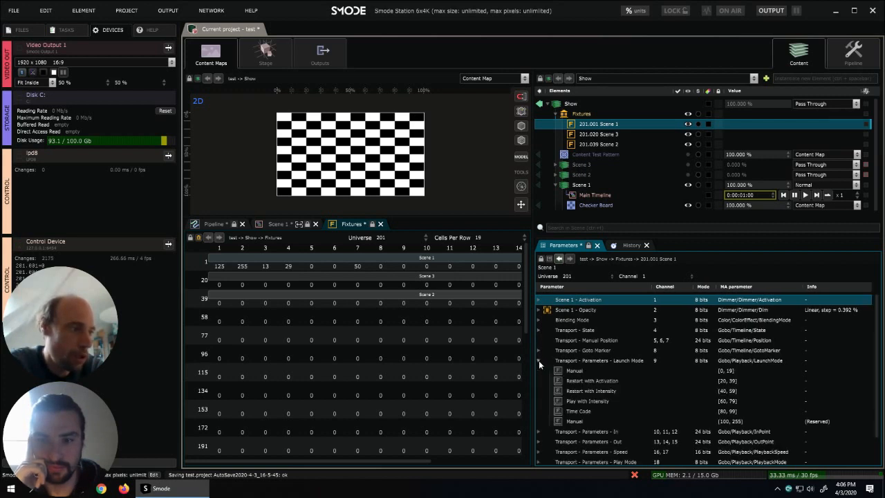
pyautogui.press('XF86AudioLowerVolume')
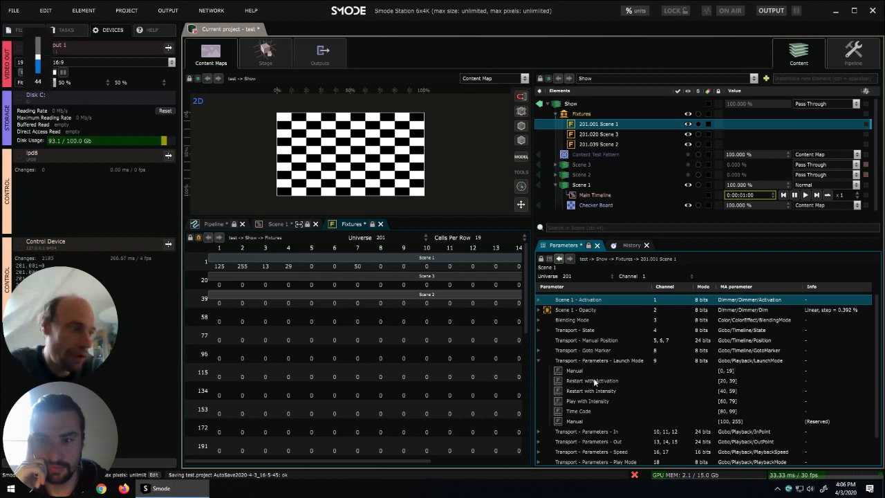
pyautogui.press('XF86AudioLowerVolume')
pyautogui.press('XF86AudioLowerVolume')
pyautogui.press('XF86AudioLowerVolume')
pyautogui.press('XF86AudioLowerVolume')
pyautogui.press('XF86AudioLowerVolume')
pyautogui.press('XF86AudioLowerVolume')
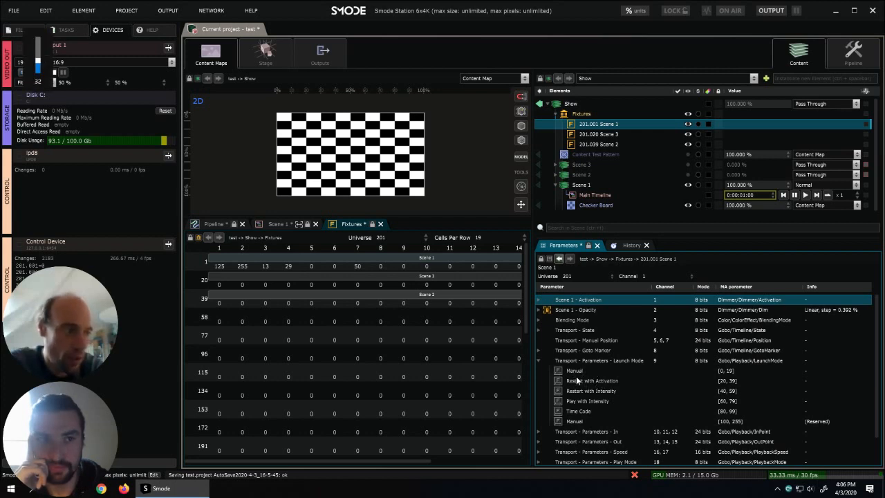
pyautogui.click(541, 359)
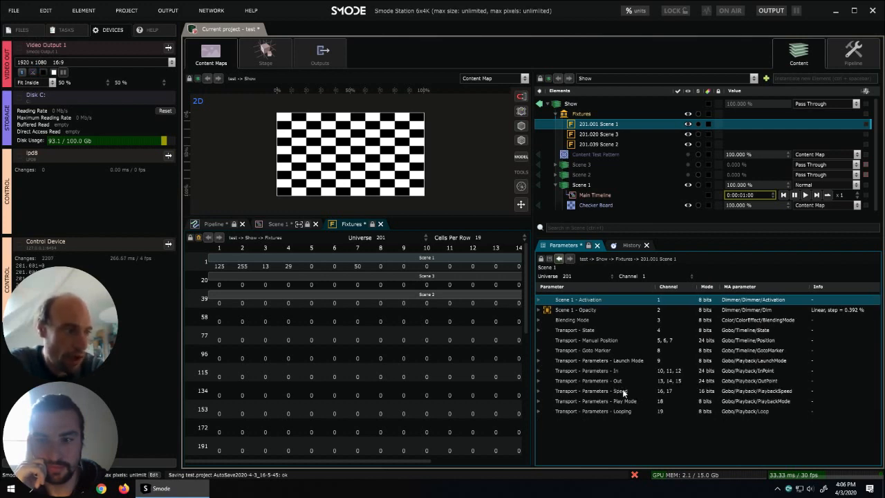
pyautogui.click(539, 401)
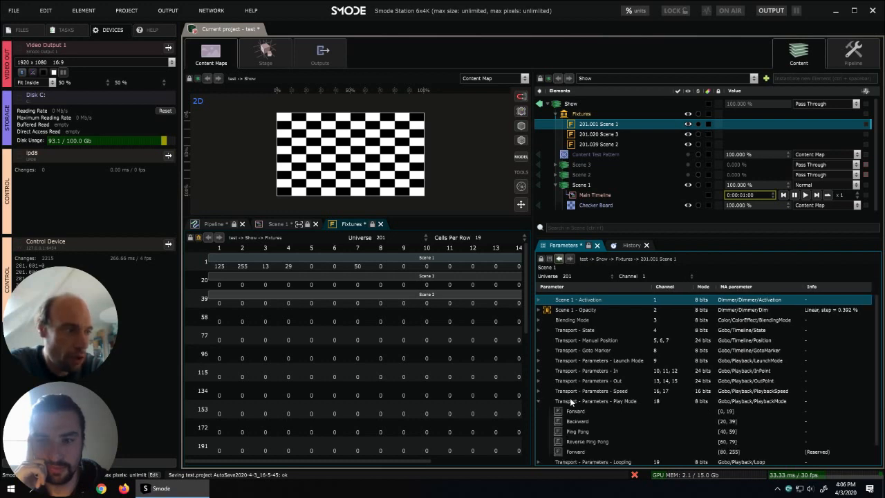
pyautogui.scroll(-1, 569, 398)
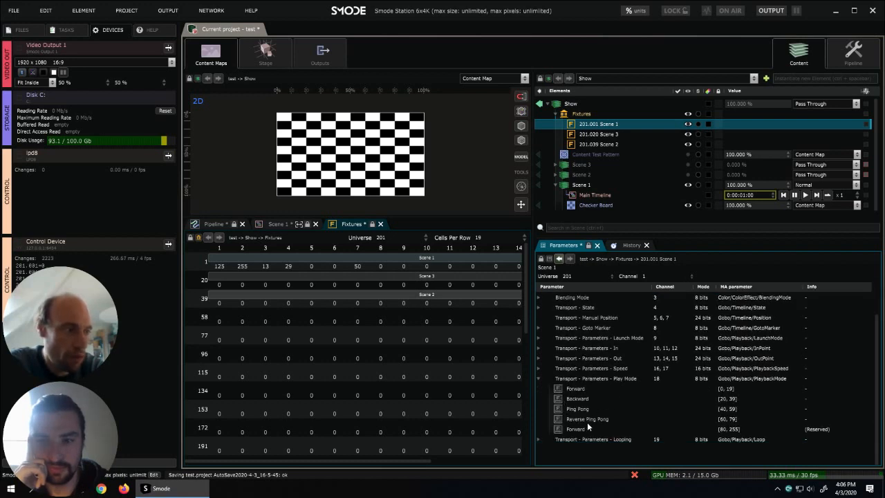
pyautogui.click(542, 439)
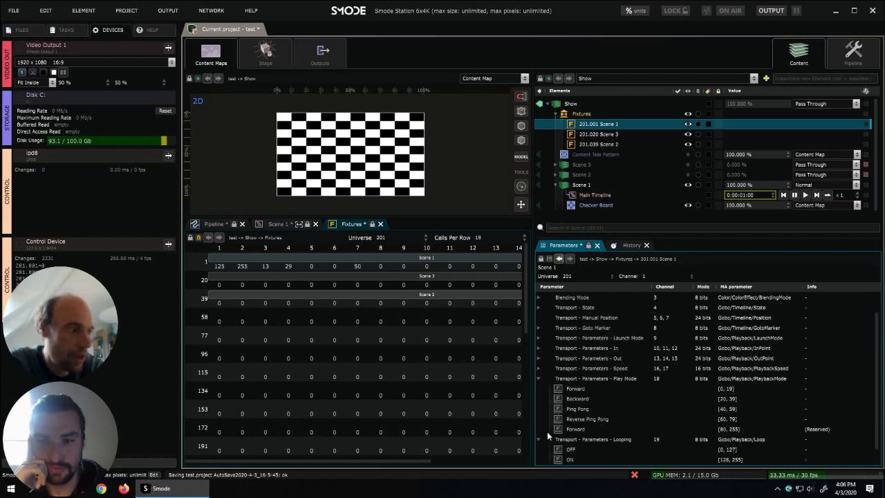
pyautogui.scroll(-1, 582, 421)
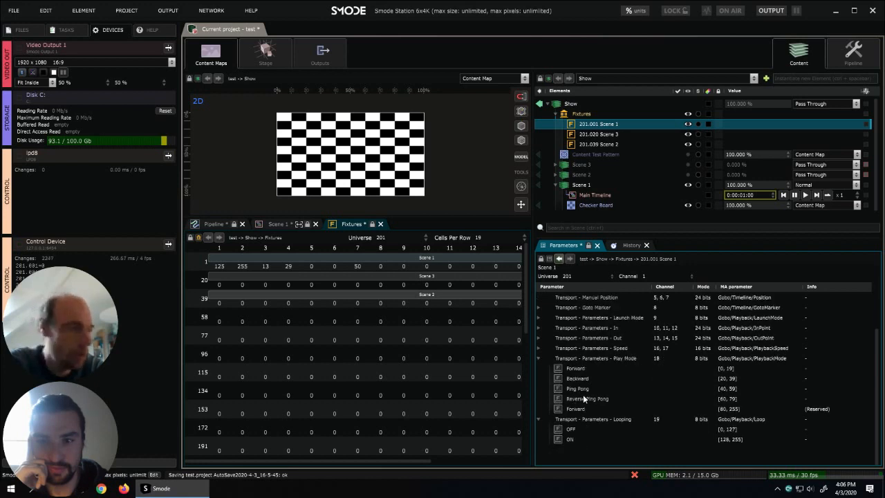
pyautogui.scroll(1, 584, 394)
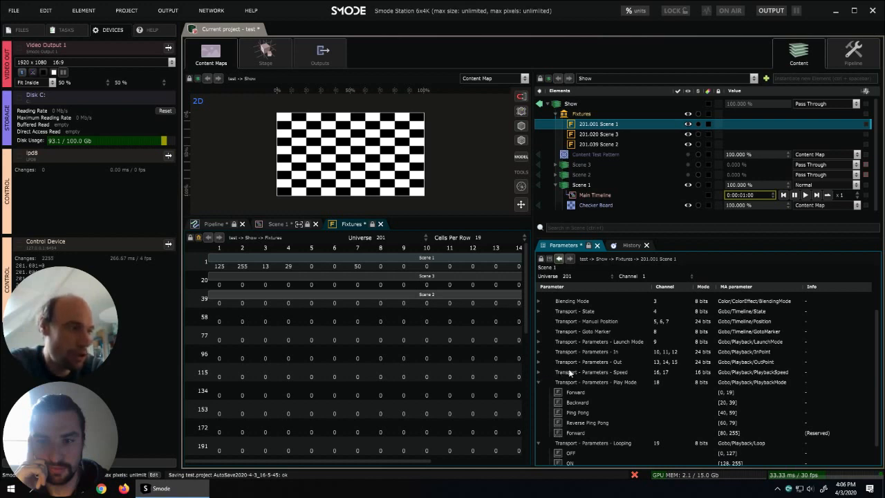
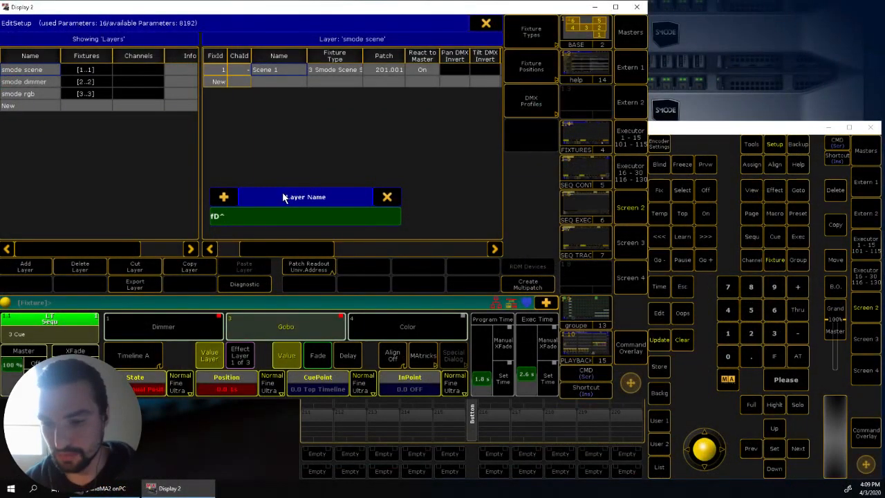
# - In grandMA2 onPC, browse the library's DLabs fixture types and prepare a Smode Scene Std fixture named Scene 1
pyautogui.press('Return')
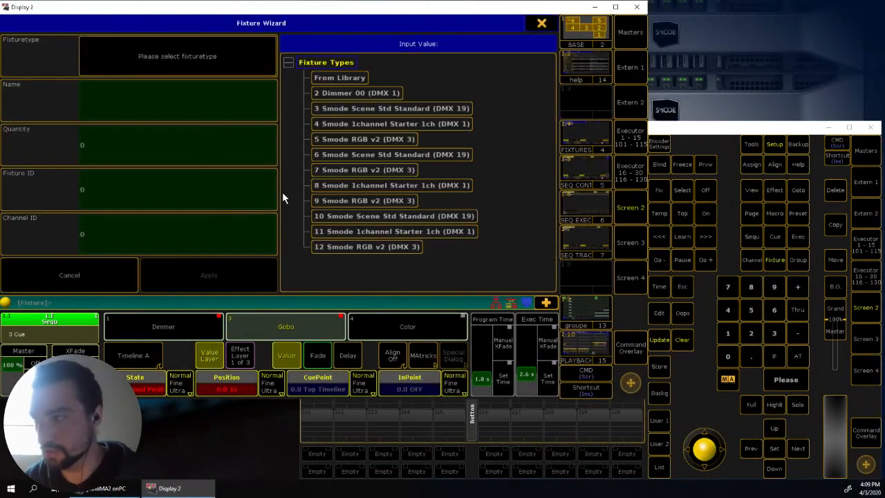
pyautogui.click(343, 76)
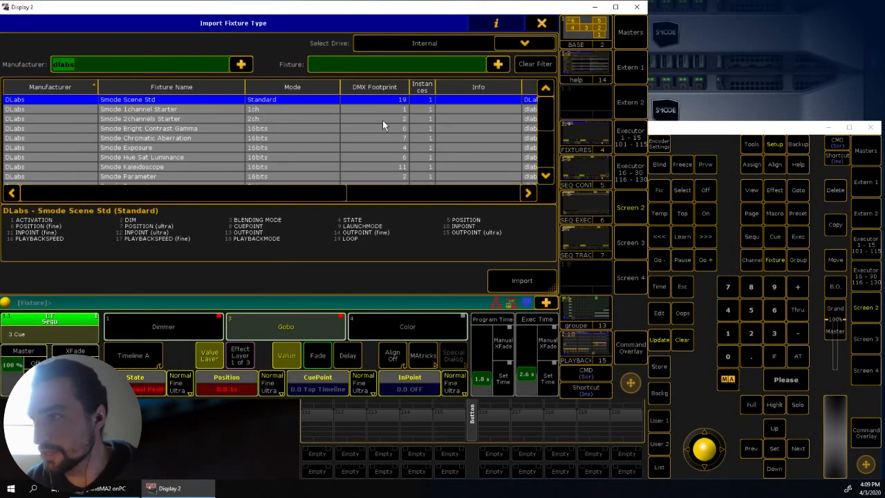
pyautogui.moveTo(543, 122); pyautogui.dragTo(544, 146)
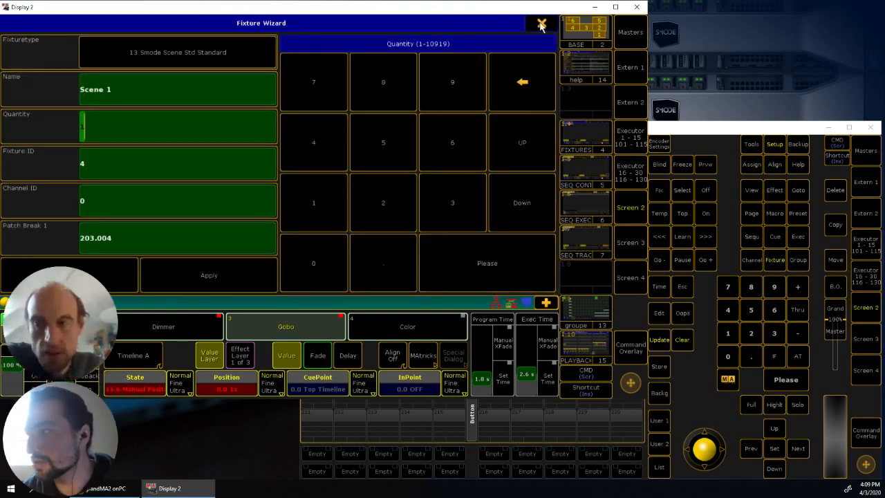
# - Close the Fixture Wizard and leave the full setup without saving the changes
pyautogui.click(541, 25)
pyautogui.click(487, 25)
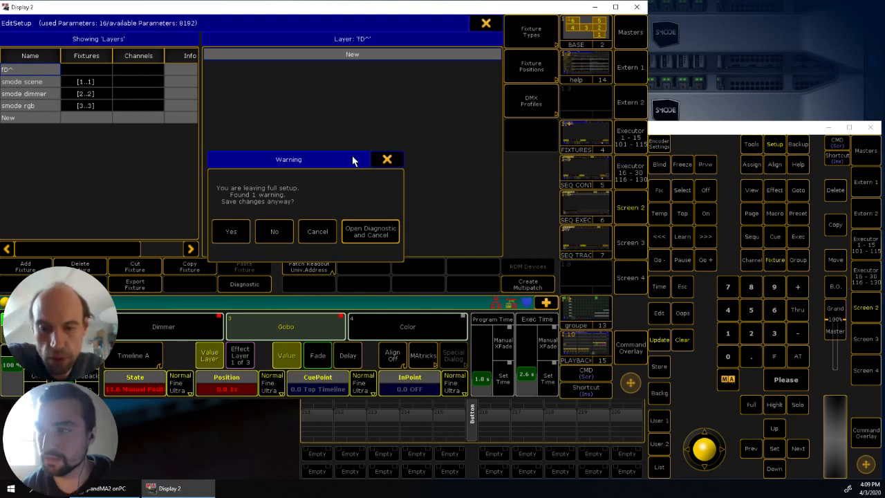
pyautogui.click(318, 231)
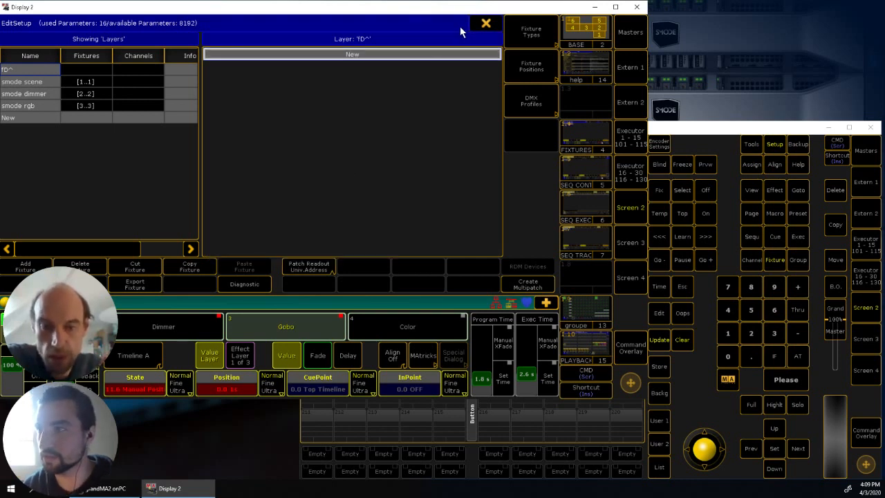
pyautogui.click(486, 23)
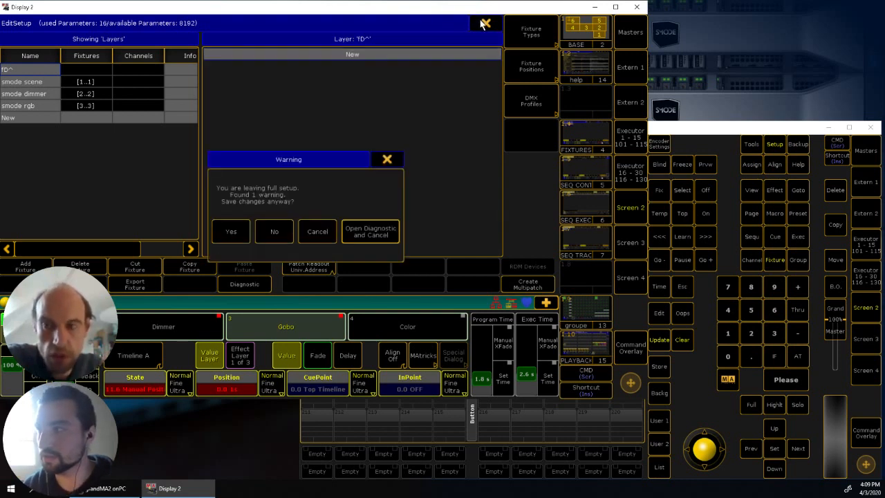
pyautogui.click(274, 232)
pyautogui.click(539, 25)
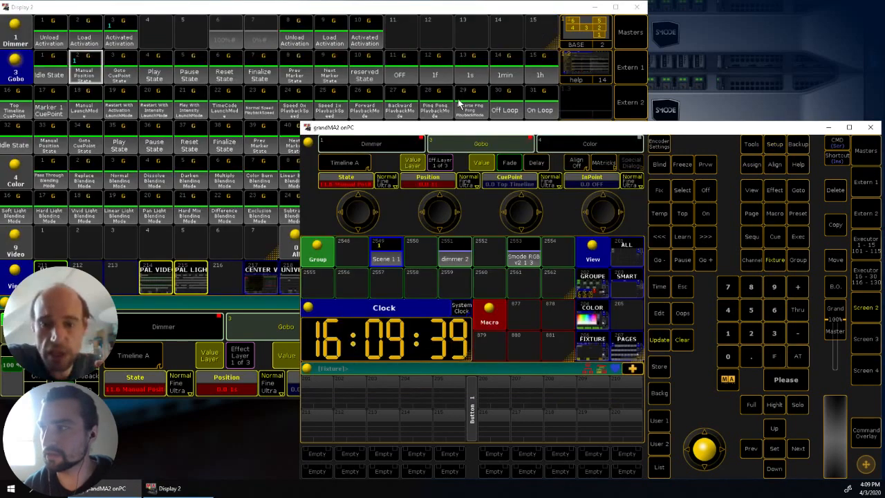
pyautogui.click(480, 14)
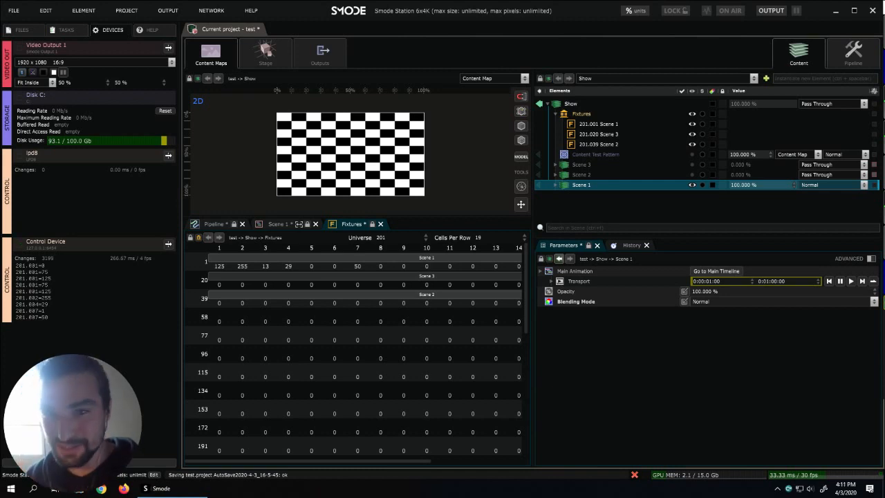
# - Open Scene 1's Main Timeline in Smode and switch off the fixture's Position value in grandMA2 onPC
pyautogui.click(555, 185)
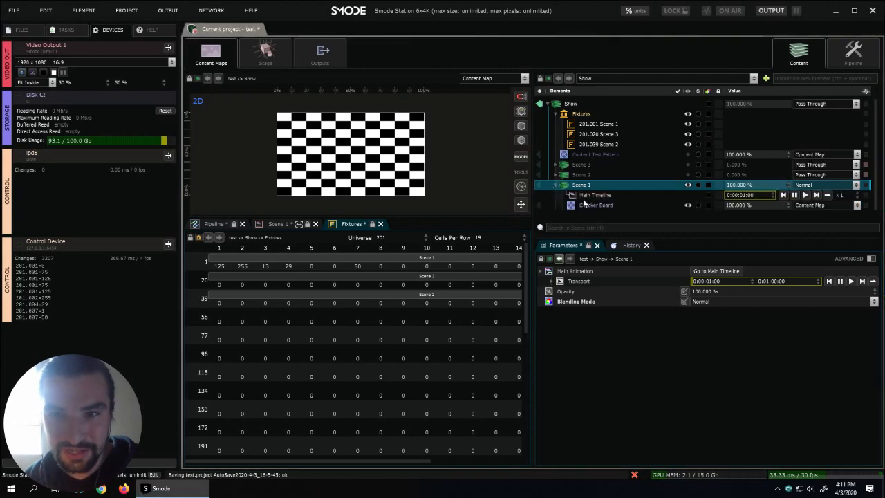
pyautogui.click(583, 196)
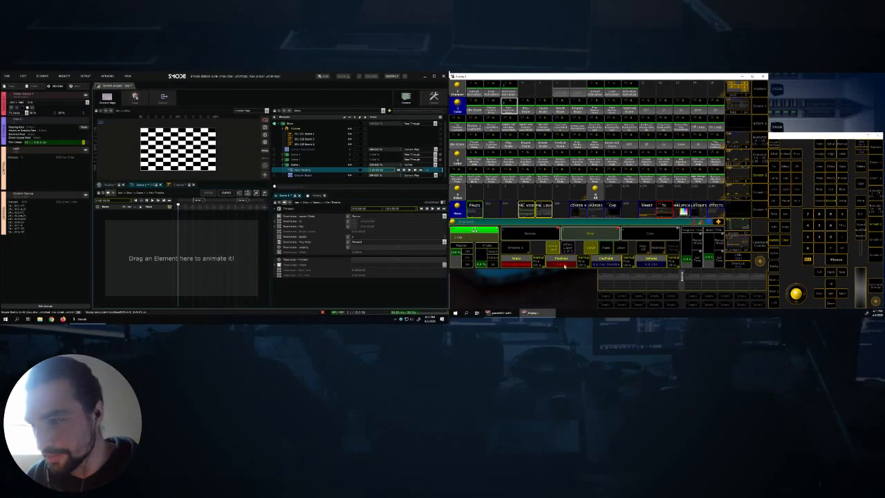
pyautogui.click(564, 266)
pyautogui.click(609, 147)
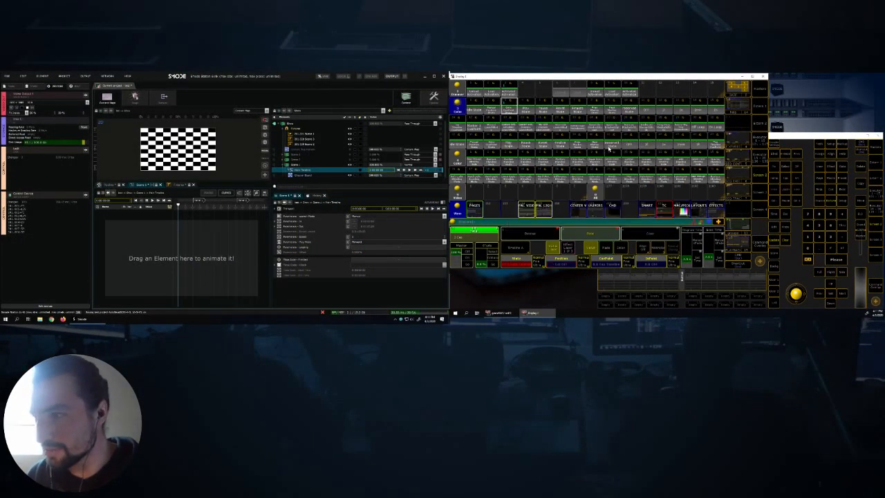
# - Set the Scene 1 fixture's CuePoint to Marker 1, followed by 2, to move its timeline between markers
pyautogui.click(609, 264)
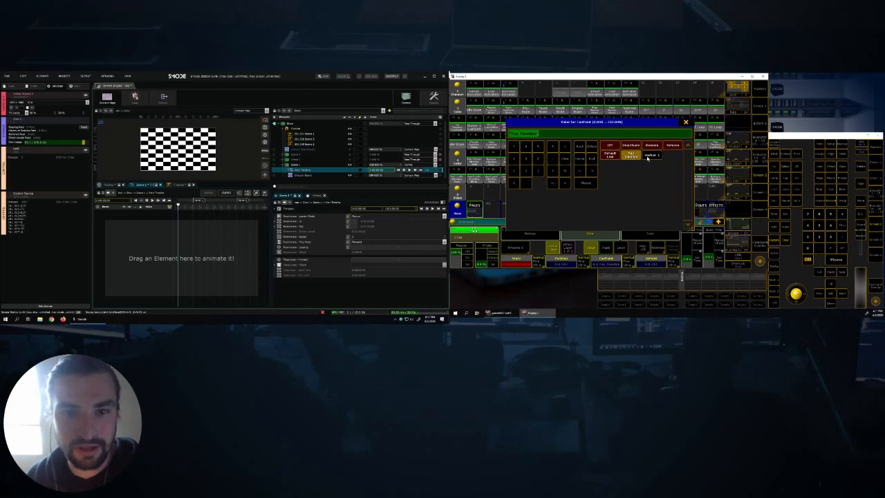
pyautogui.click(648, 156)
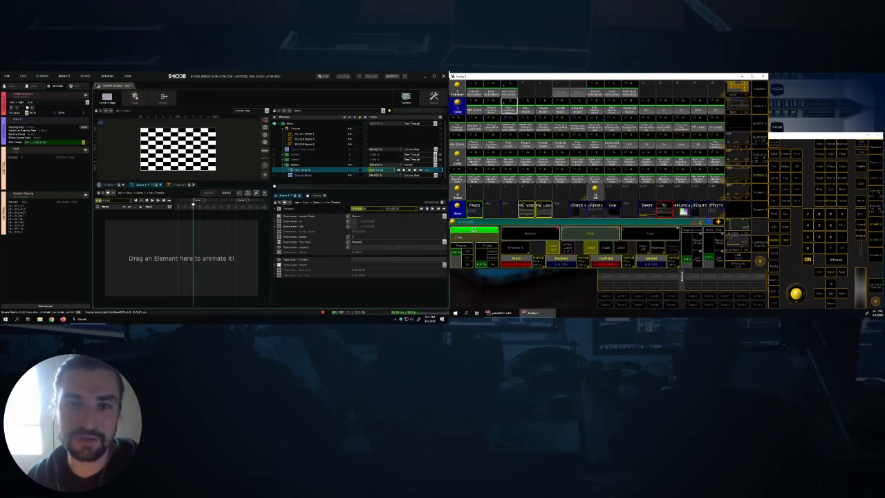
pyautogui.click(606, 265)
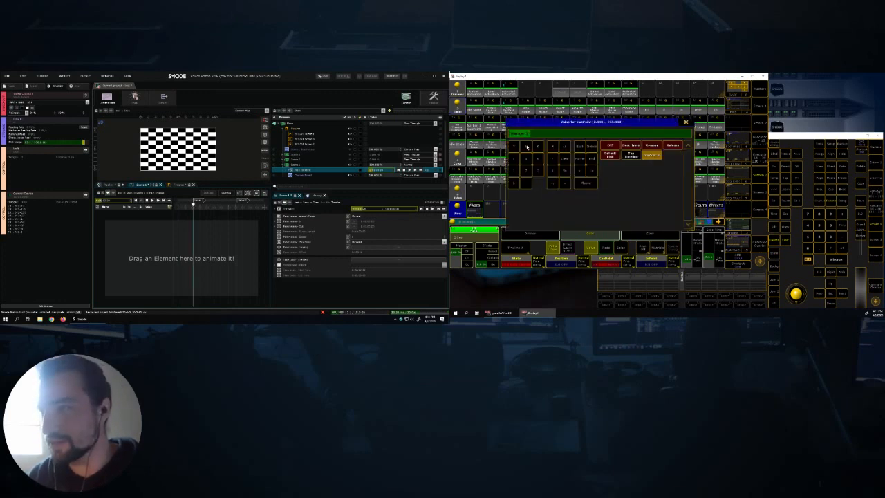
pyautogui.click(527, 173)
pyautogui.click(583, 184)
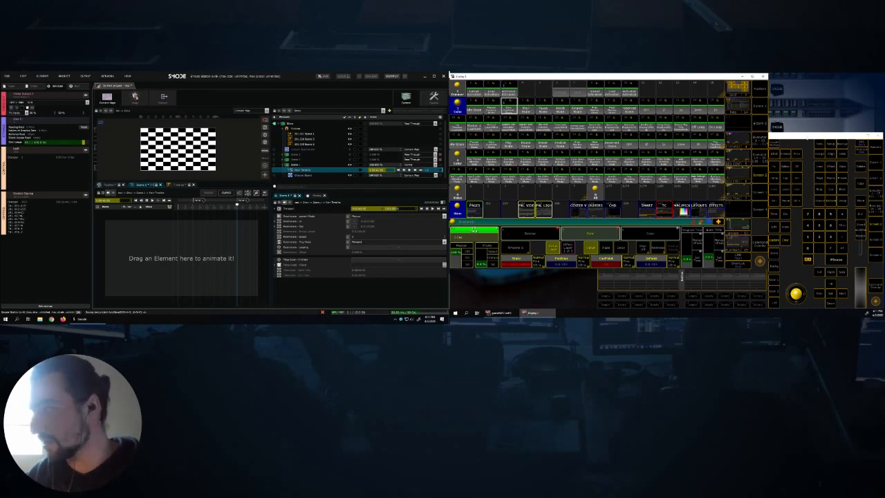
# - Clear the grandMA2 programmer to release Scene 1, and play its Main Timeline directly in Smode
pyautogui.click(807, 137)
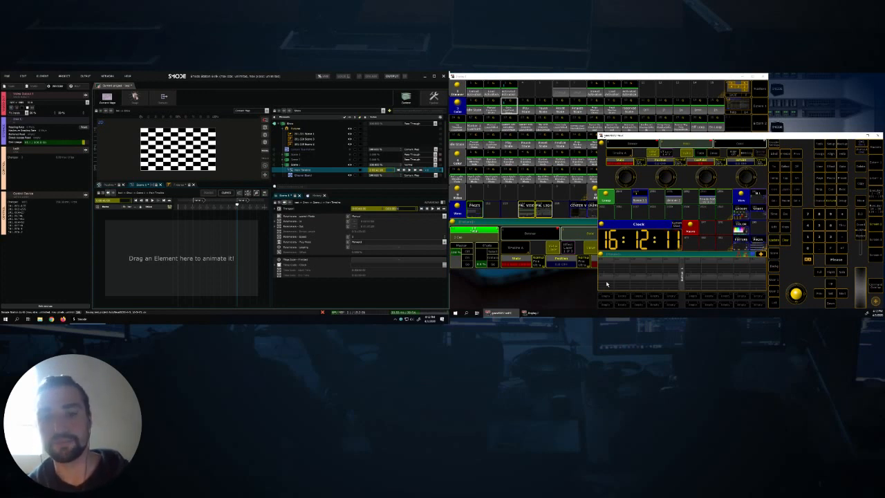
pyautogui.click(236, 206)
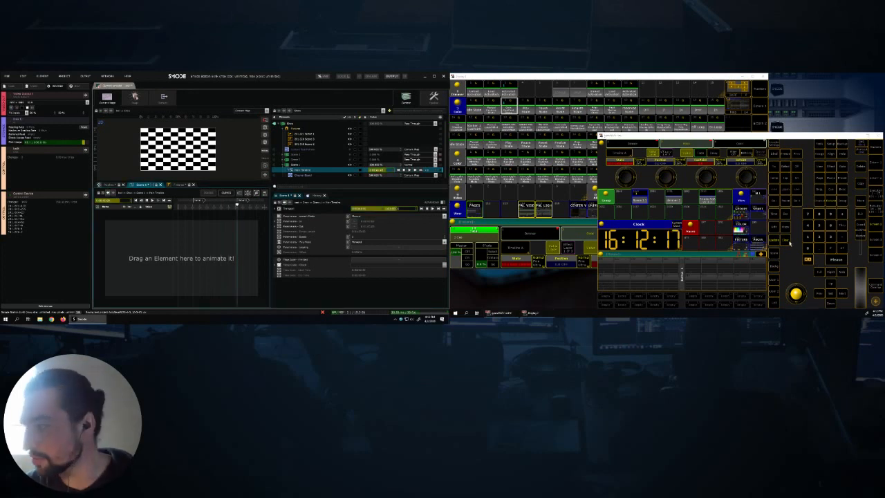
pyautogui.click(787, 240)
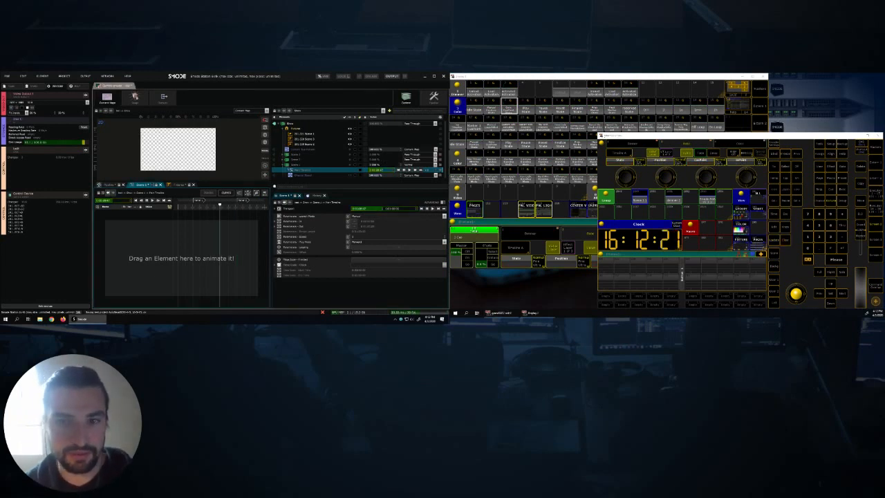
pyautogui.click(152, 202)
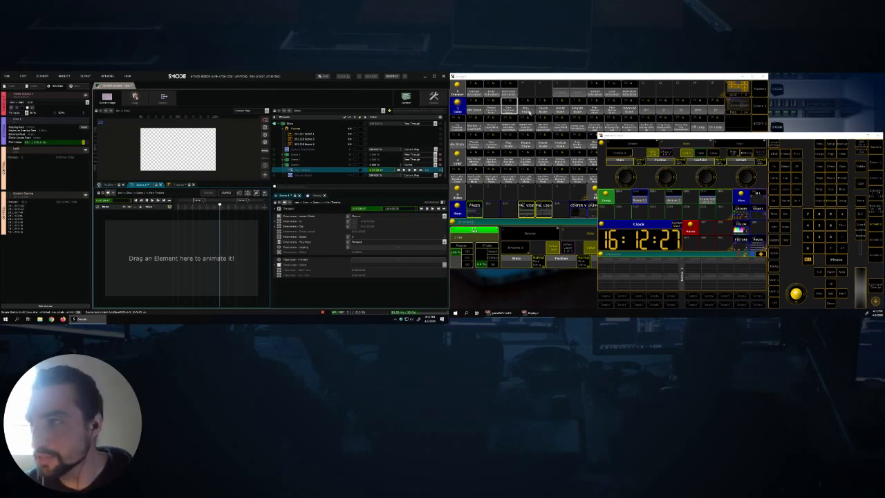
# - Try the Play State preset in grandMA2 onPC, including on a reselected Scene 1 group, and clear the programmer after each attempt
pyautogui.click(528, 110)
pyautogui.click(528, 110)
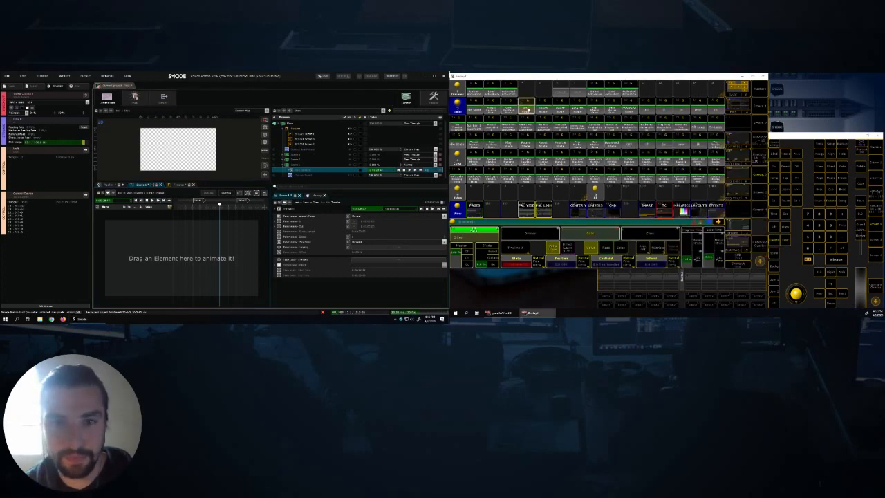
pyautogui.click(786, 242)
pyautogui.click(785, 242)
pyautogui.click(635, 196)
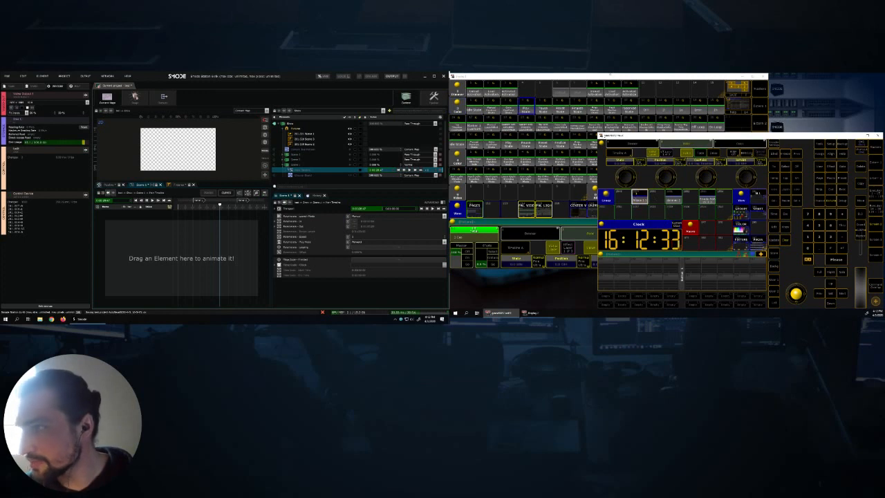
pyautogui.click(588, 90)
pyautogui.click(527, 110)
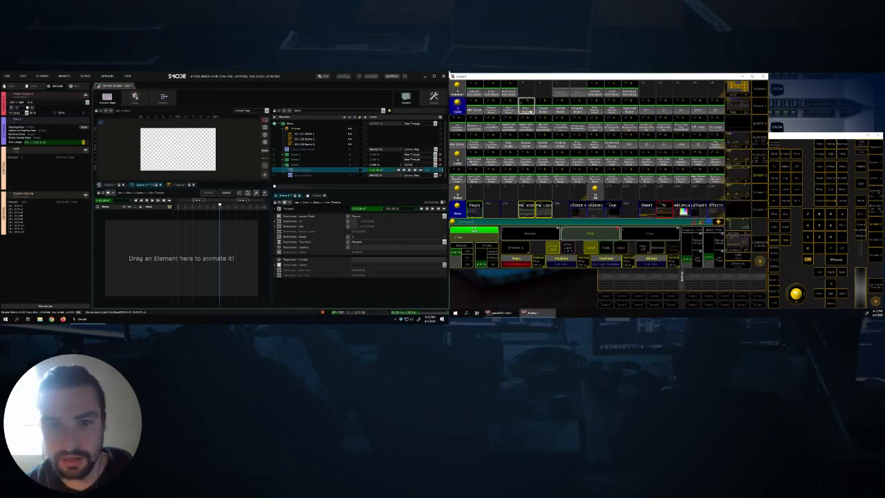
pyautogui.click(791, 251)
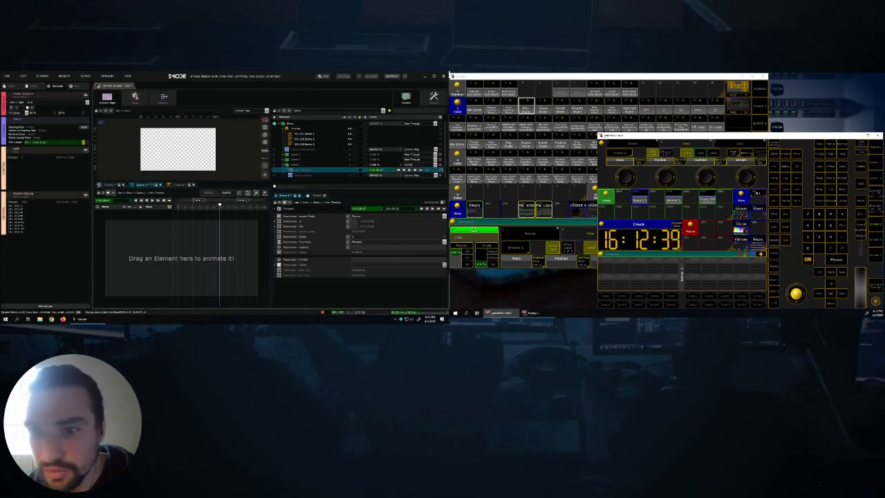
# - Bring the Scene 1 fixture to full with the Activated Activation preset and start its timeline with the Play State preset
pyautogui.click(497, 77)
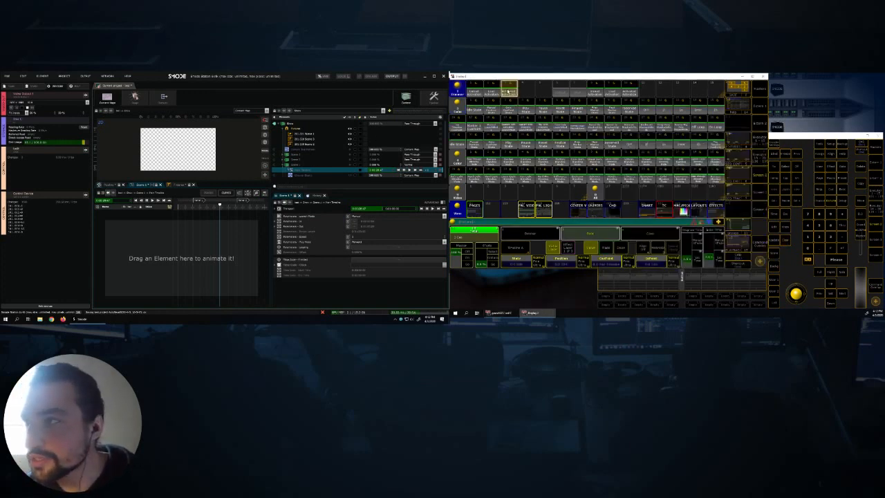
pyautogui.click(836, 256)
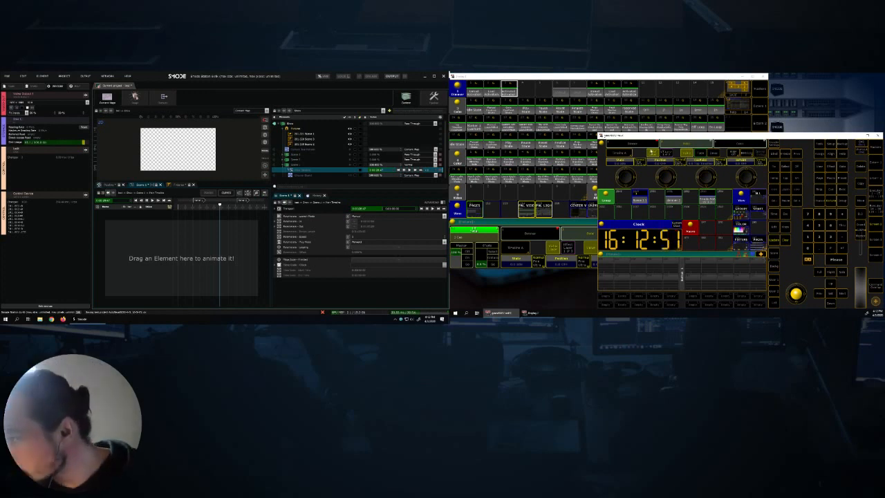
pyautogui.click(587, 80)
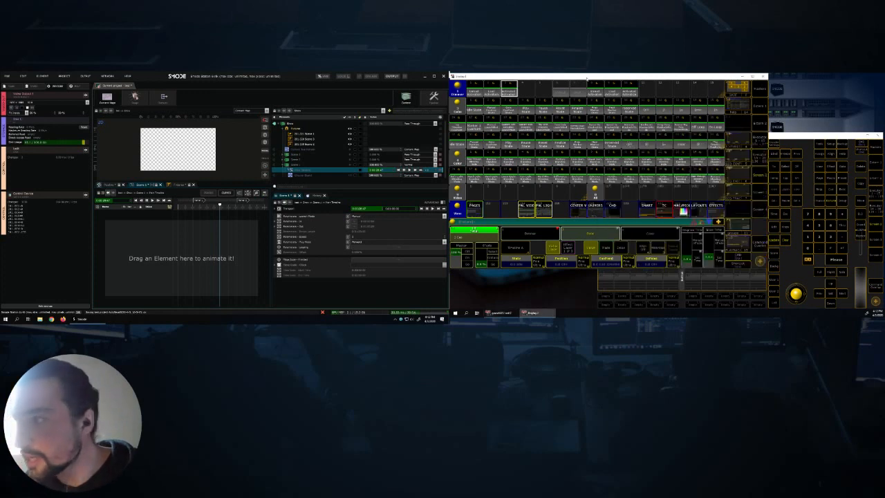
pyautogui.click(792, 137)
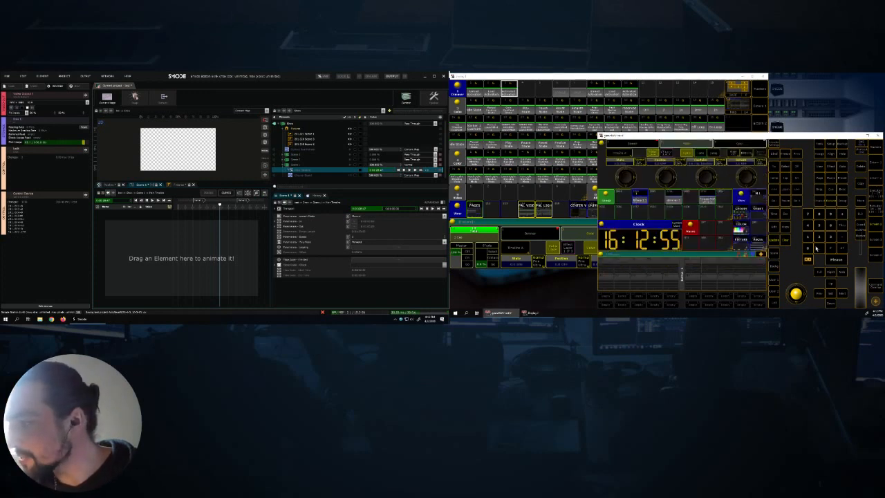
pyautogui.click(511, 92)
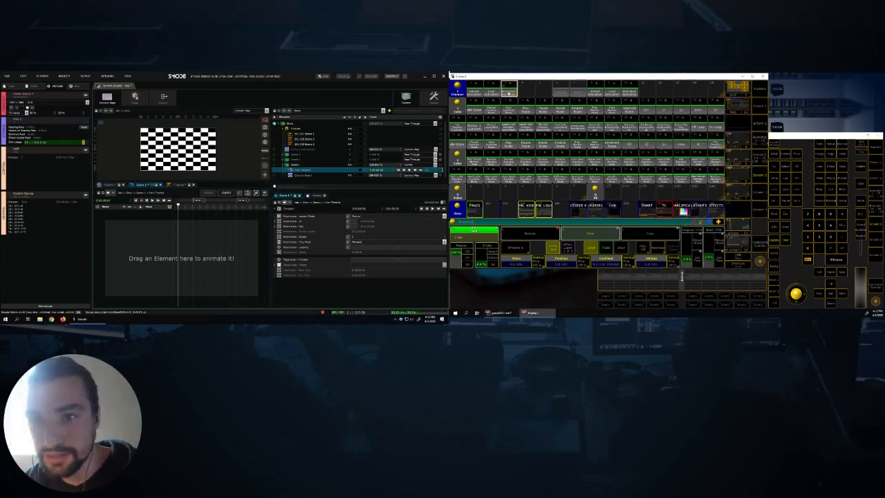
pyautogui.click(843, 250)
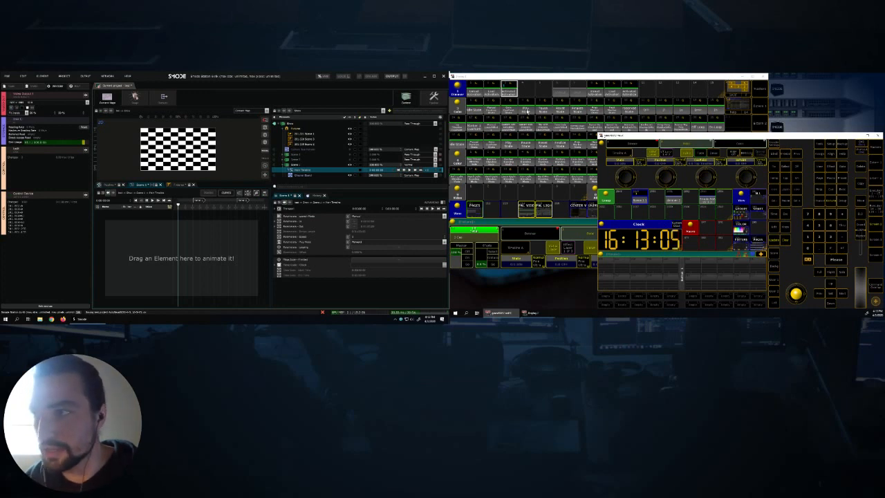
pyautogui.click(527, 111)
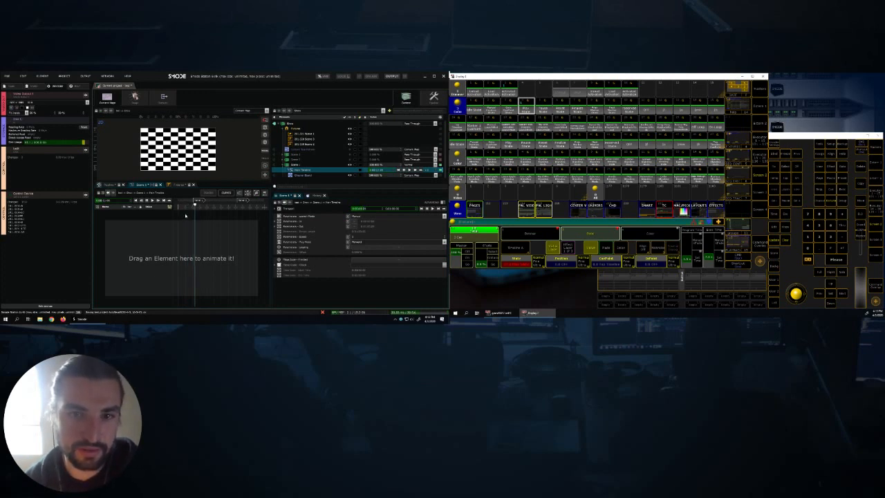
# - In Smode, enable Breaking on Marker 1 of Scene 1's Main Timeline
pyautogui.click(199, 200)
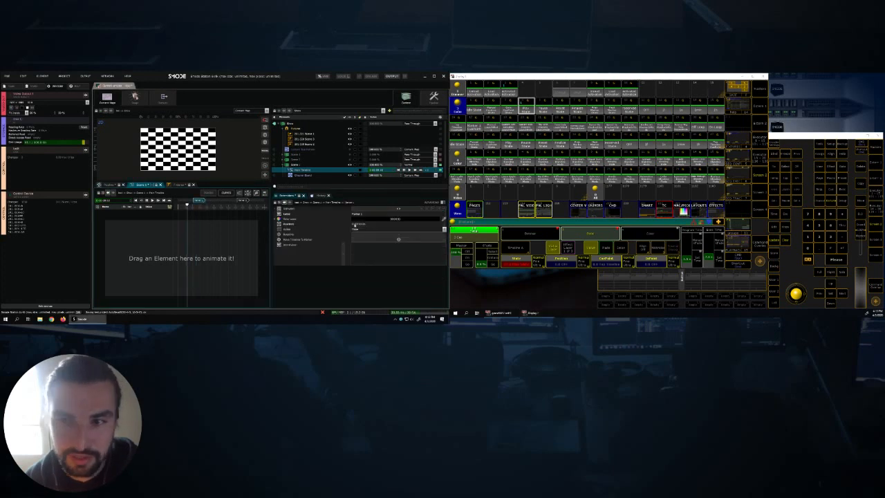
pyautogui.click(357, 236)
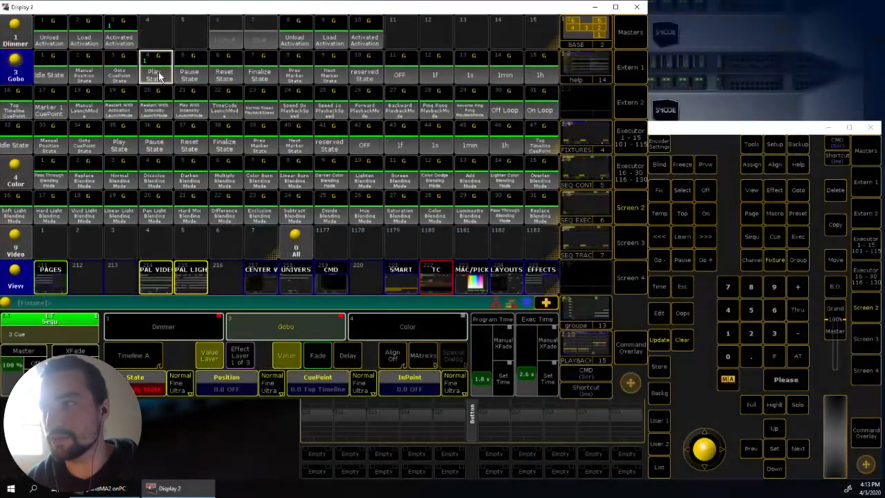
# - In grandMA2 onPC, switch the Scene 1 fixture to Idle State and back to Play State to resume playback from Marker 1
pyautogui.click(154, 75)
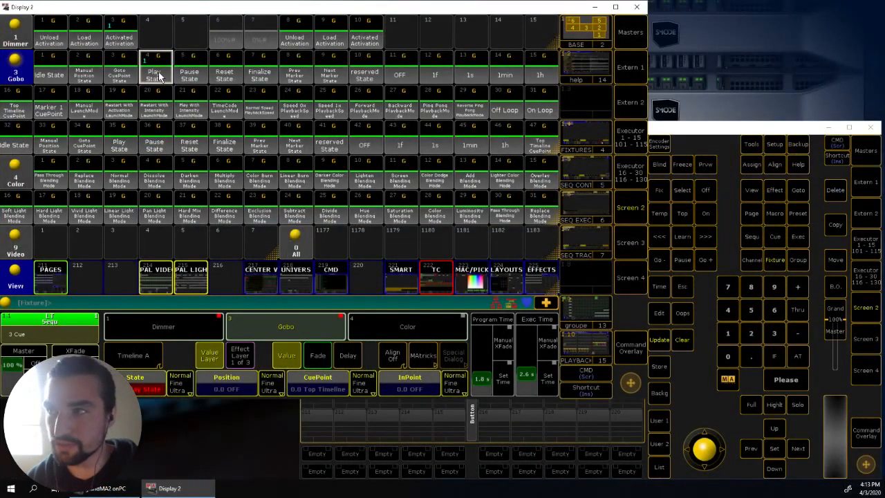
pyautogui.click(55, 75)
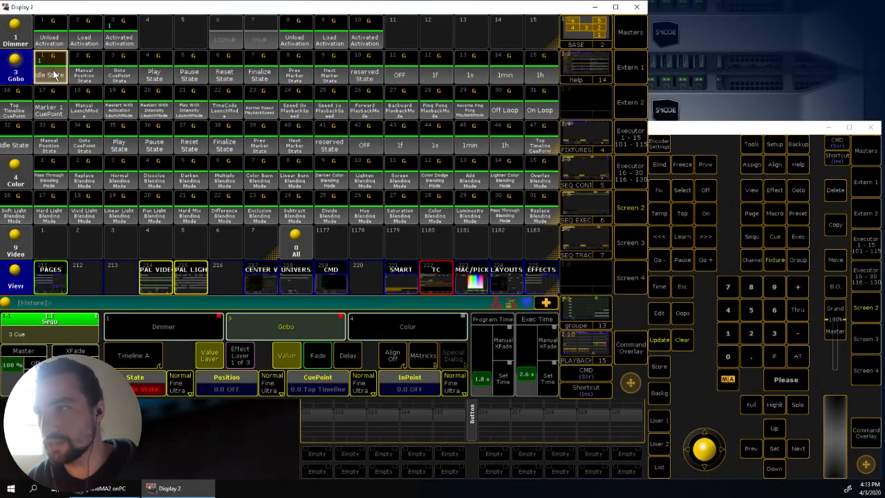
pyautogui.click(157, 78)
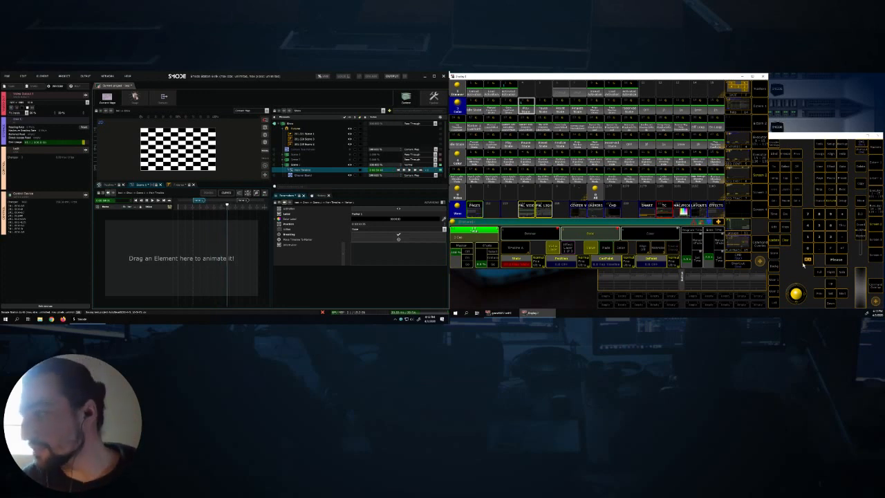
# - Clear the grandMA2 onPC programmer, and open and cancel the label entry for a Gobo preset
pyautogui.click(784, 239)
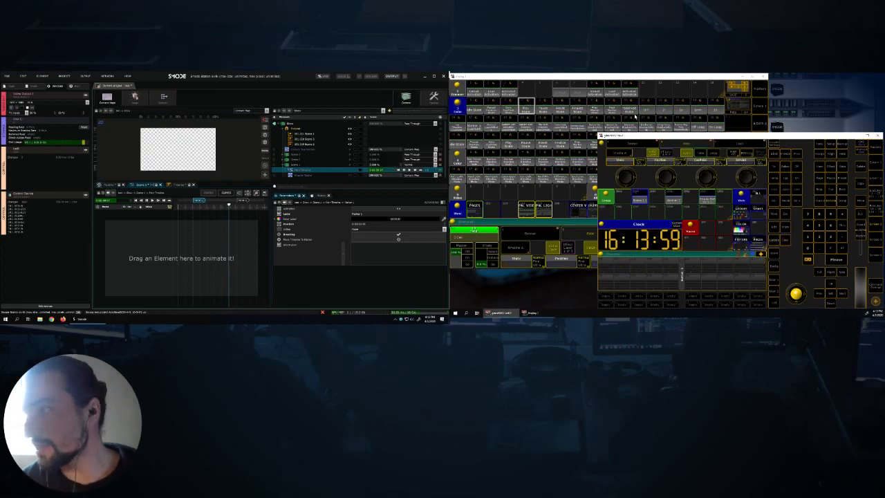
pyautogui.click(594, 132)
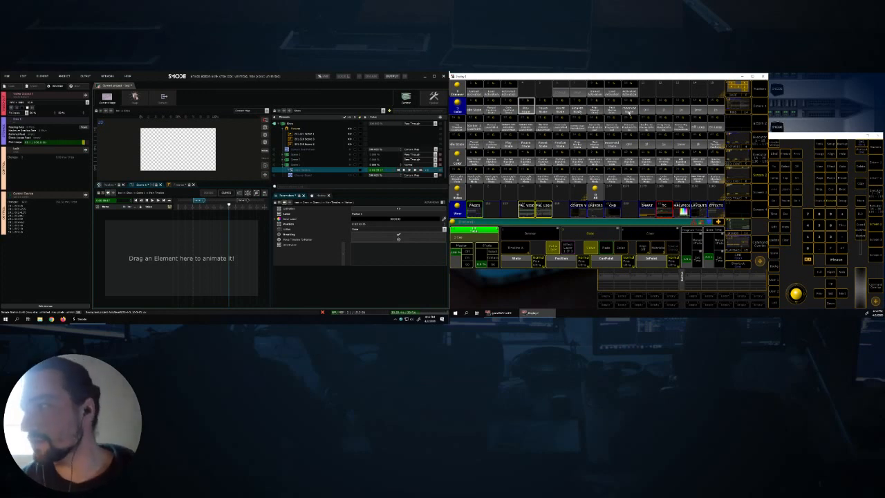
pyautogui.press('l')
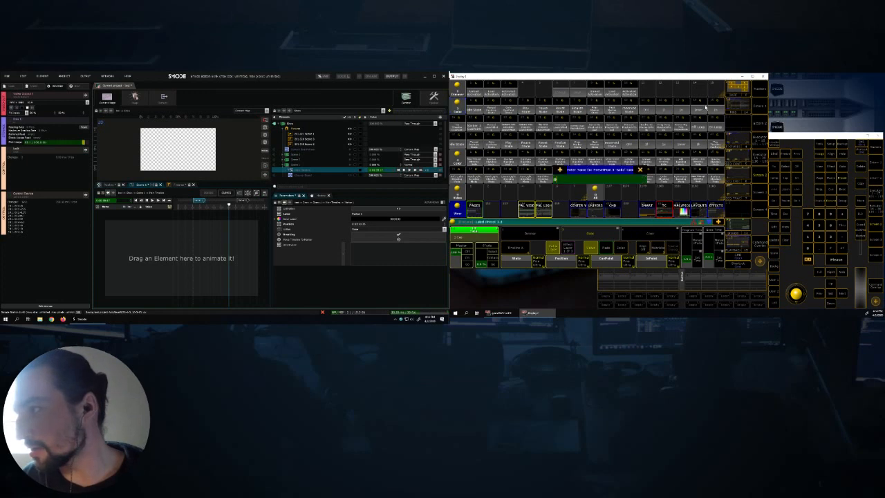
pyautogui.click(641, 170)
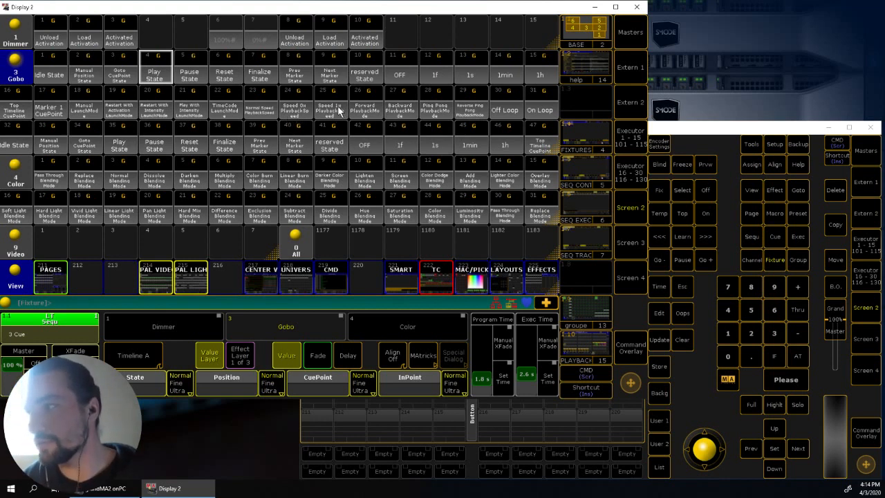
# - Try the Backward PlaybackMode preset without selecting the Scene 1 group first, and clear the programmer
pyautogui.click(405, 111)
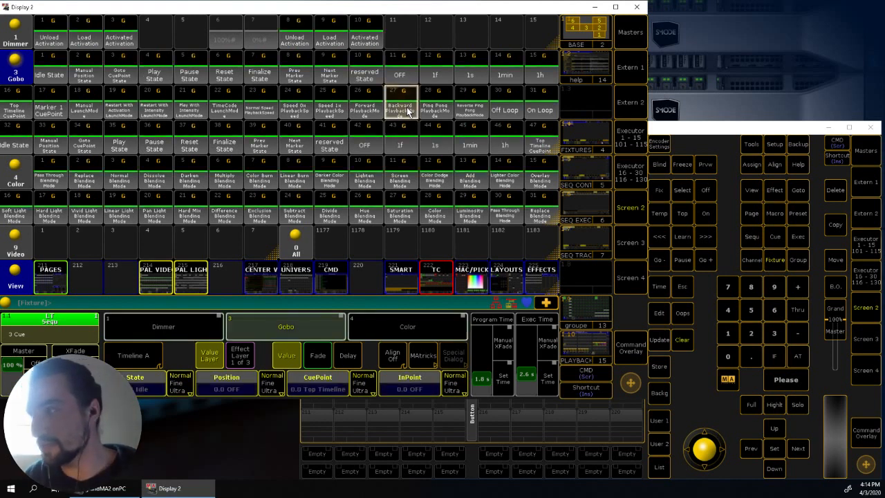
pyautogui.click(670, 129)
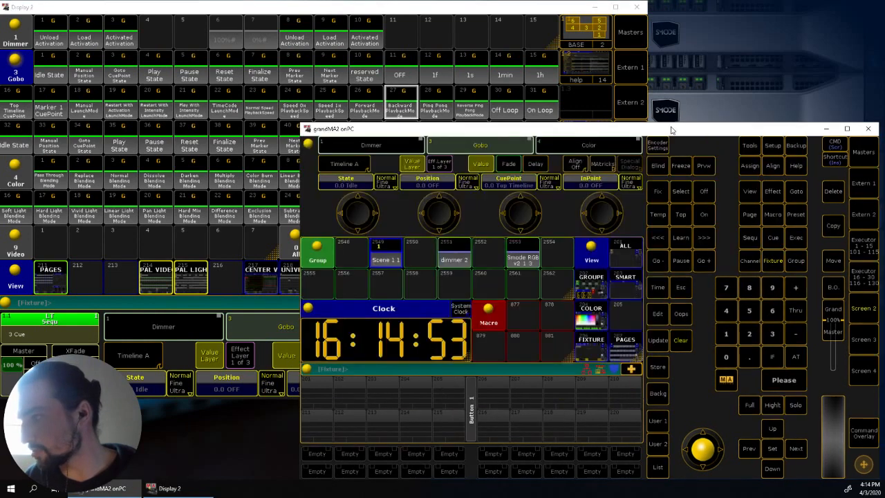
pyautogui.click(685, 341)
# - Bring the Scene 1 group to full with the Activated Activation preset and apply the Backward PlaybackMode and Play State presets
pyautogui.click(386, 253)
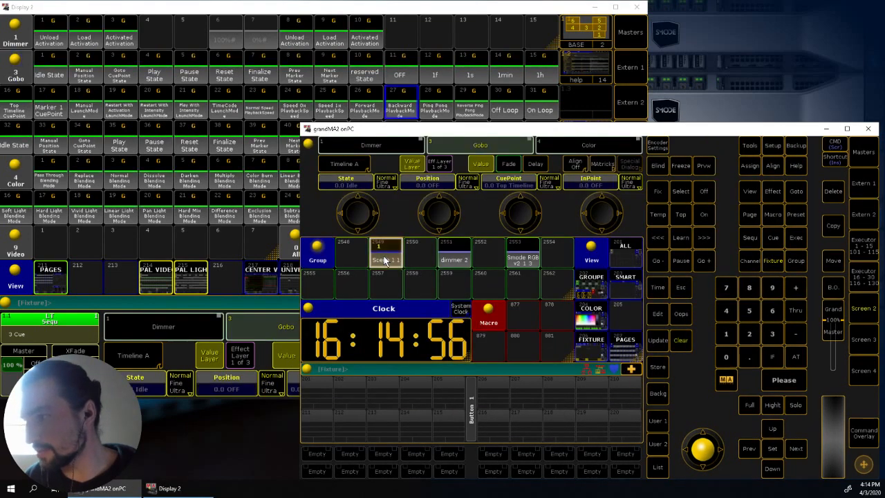
pyautogui.click(124, 38)
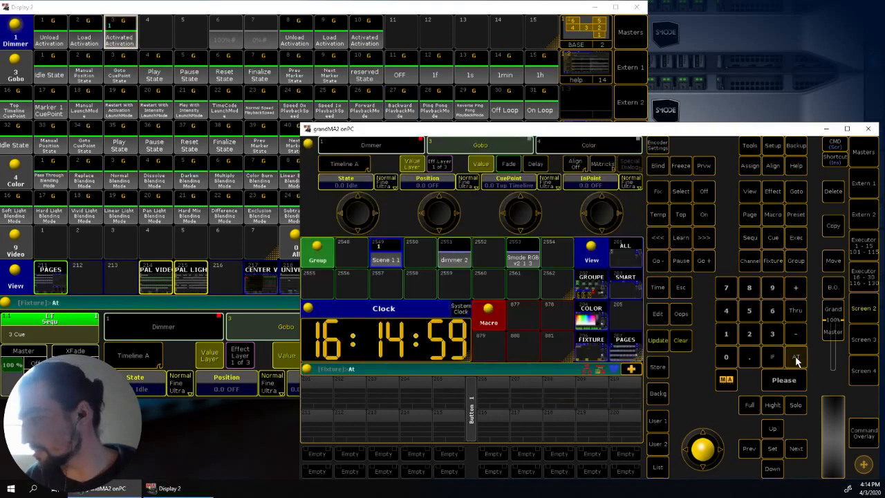
pyautogui.click(796, 358)
pyautogui.click(355, 11)
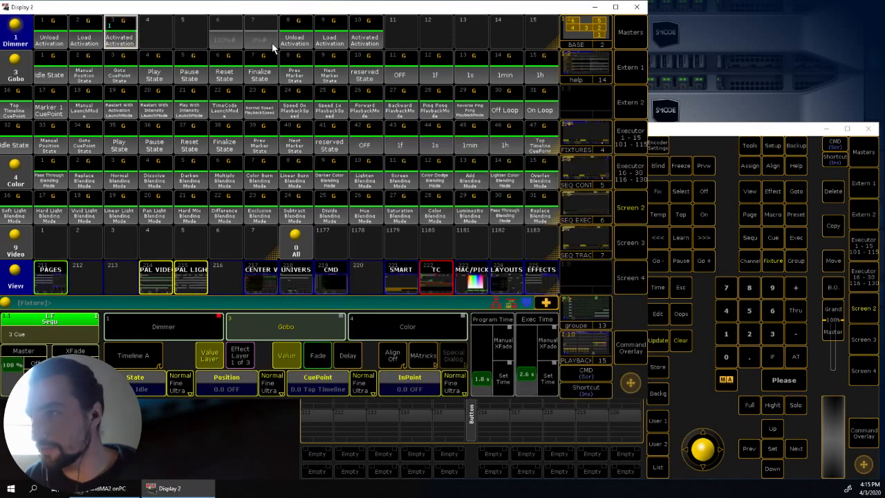
pyautogui.click(400, 107)
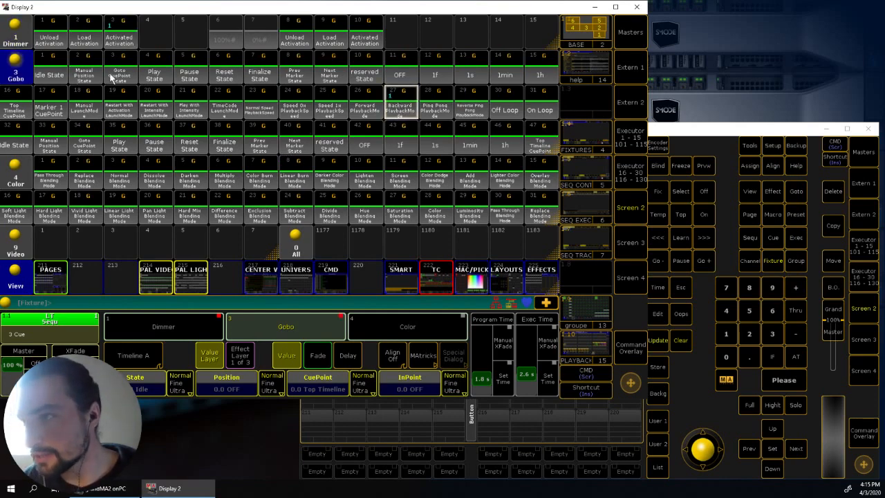
pyautogui.click(158, 73)
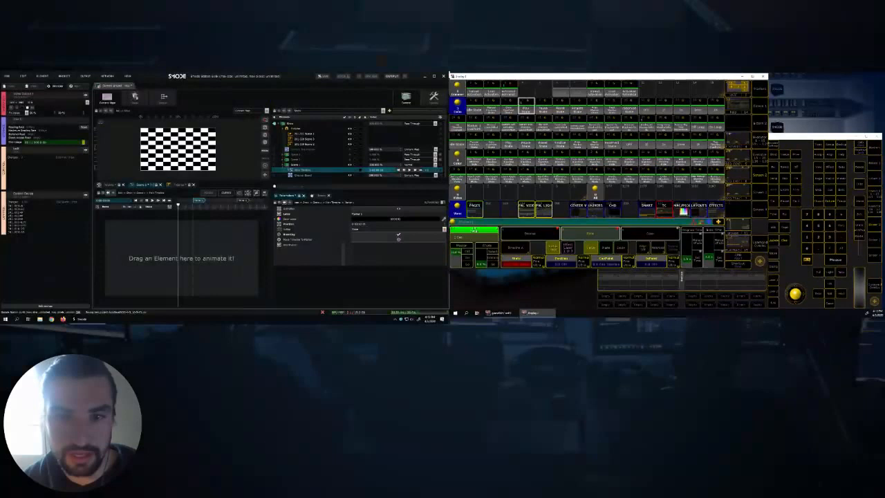
# - In Smode, move the Main Timeline playhead between Marker 1 and Marker 2, and retrigger playback from grandMA2 onPC with Idle State and Play State
pyautogui.click(216, 205)
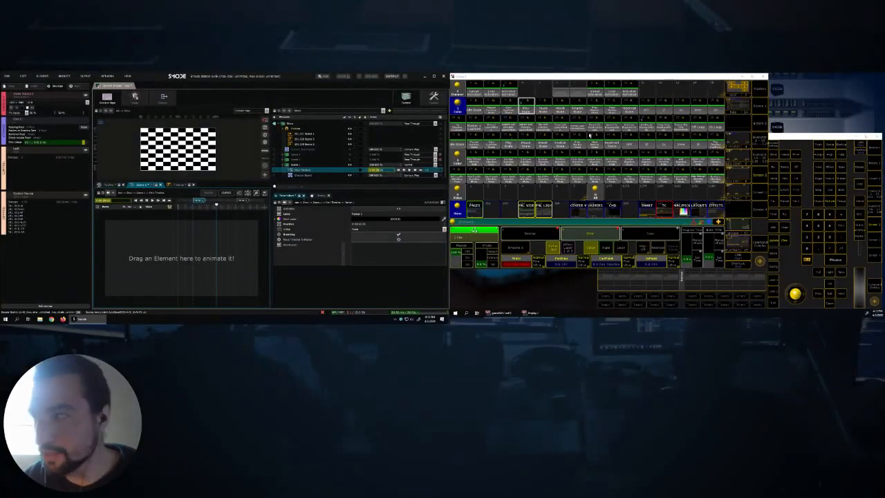
pyautogui.click(475, 109)
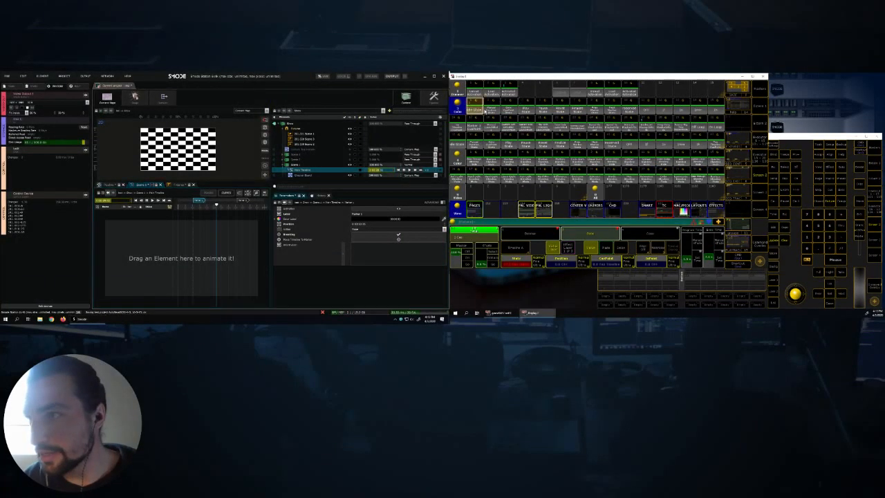
pyautogui.click(526, 109)
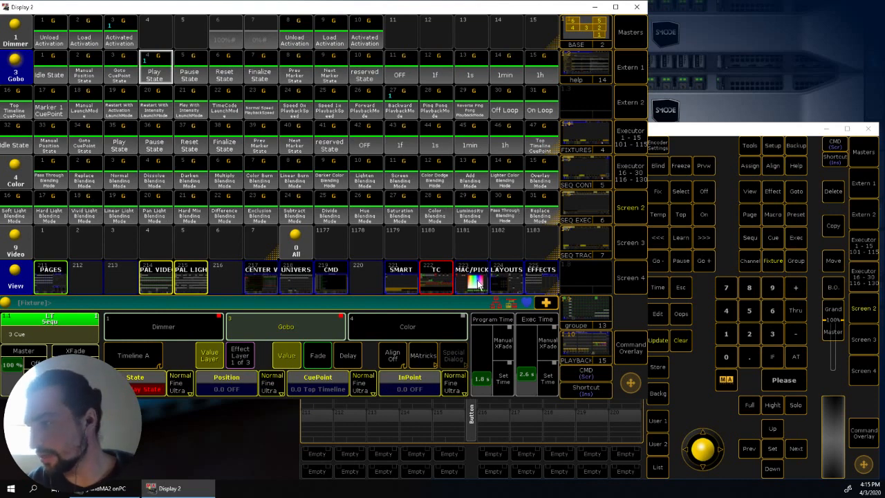
# - Open the Smart view and display the Blending Mode values of the Color preset type
pyautogui.click(397, 283)
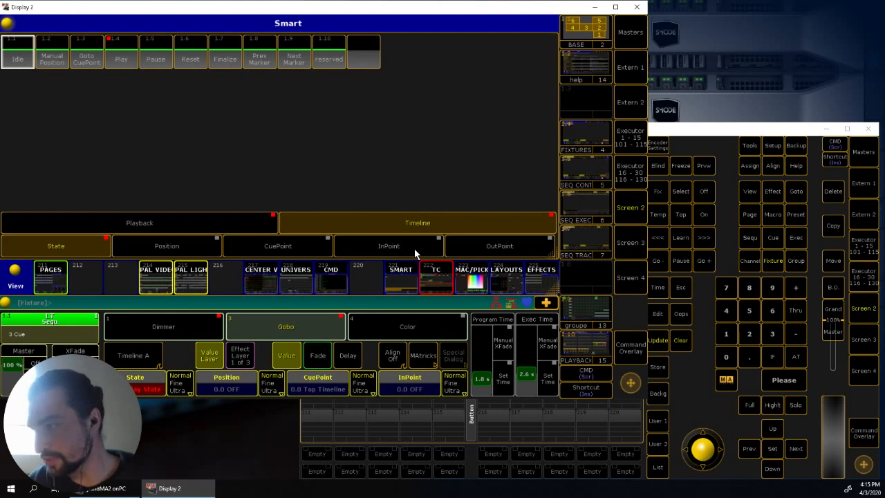
pyautogui.click(388, 338)
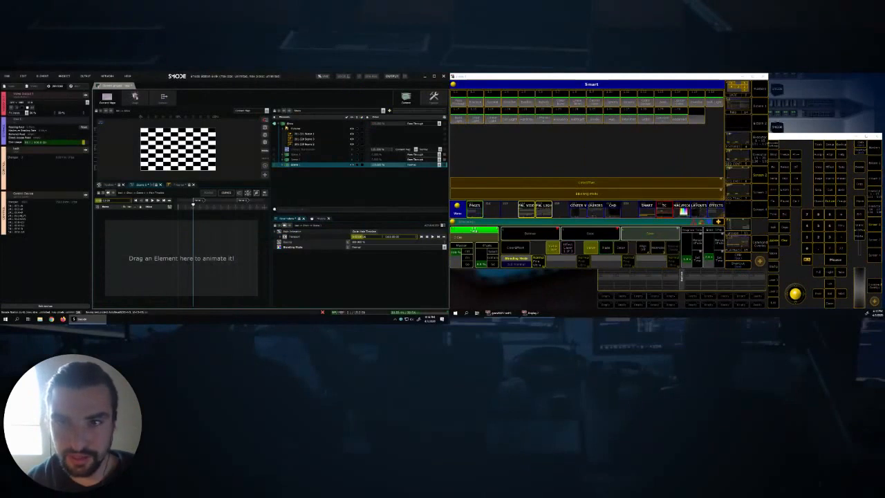
# - In Smode, add a Radial Gradient 2D layer to the Show
pyautogui.click(282, 129)
pyautogui.click(283, 123)
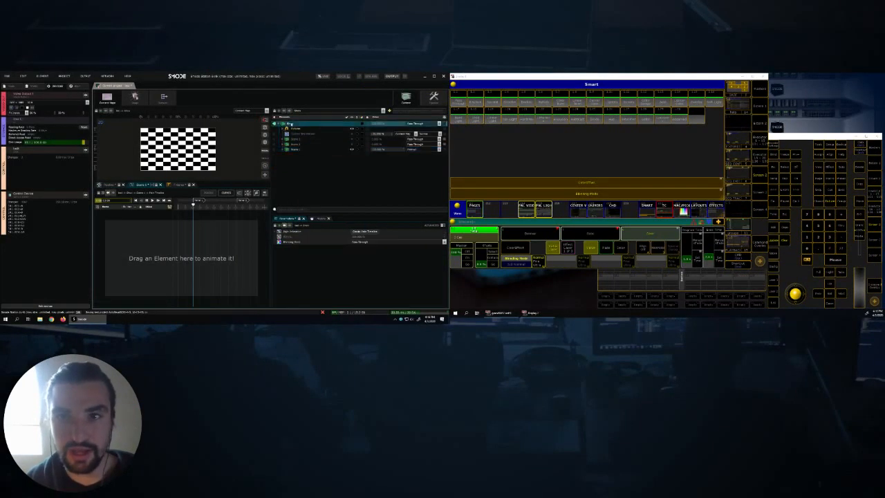
pyautogui.rightClick(275, 126)
pyautogui.moveTo(270, 130)
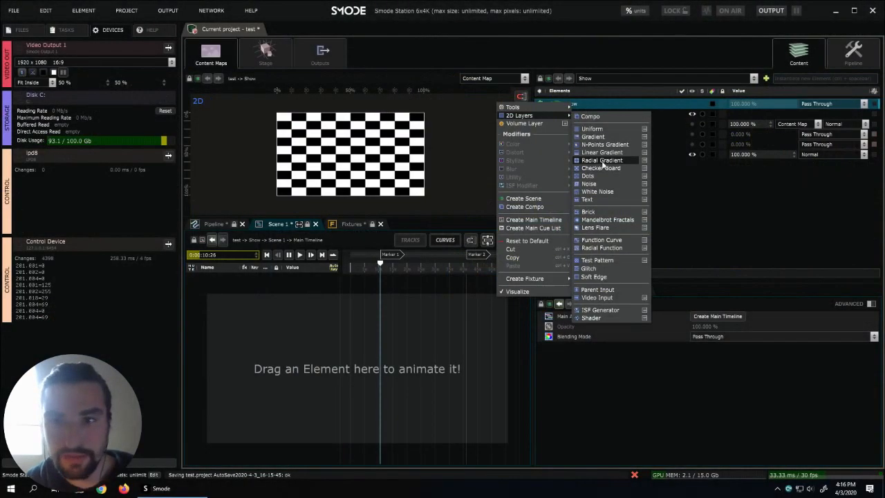
pyautogui.click(601, 161)
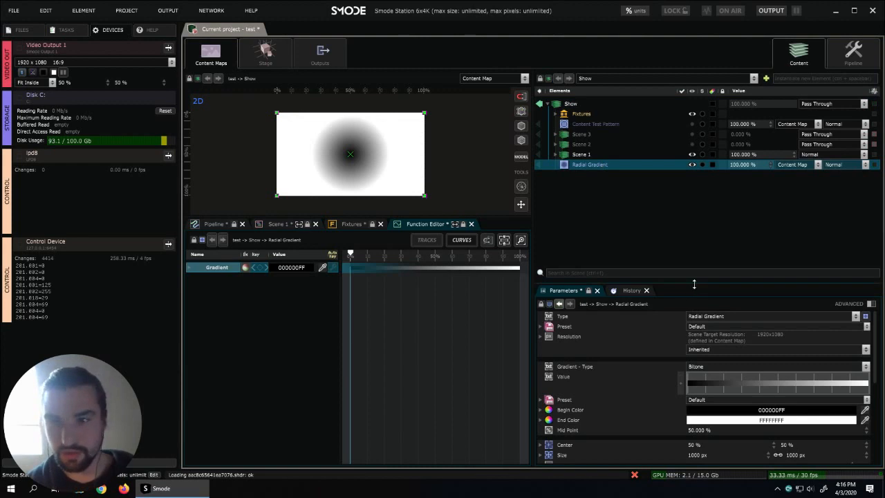
# - Try adjusting the alpha of the Radial Gradient's End Color, and hide the Radial Gradient layer
pyautogui.click(761, 420)
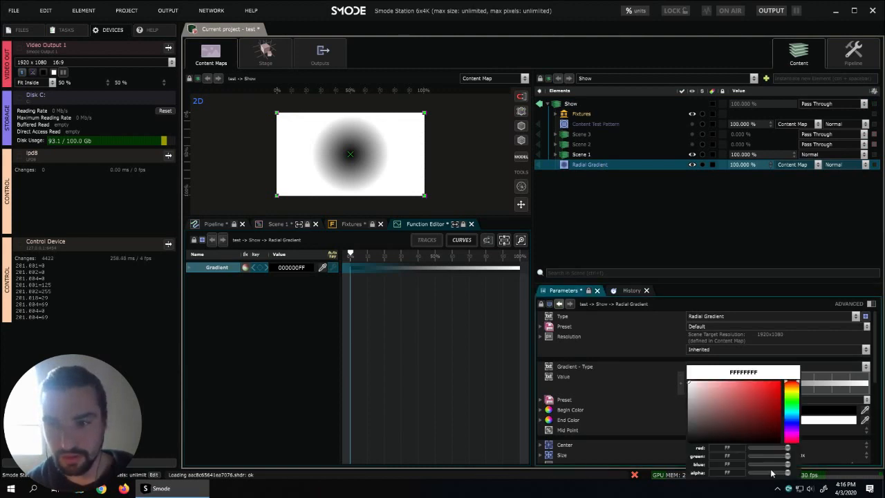
pyautogui.moveTo(775, 473); pyautogui.dragTo(810, 475)
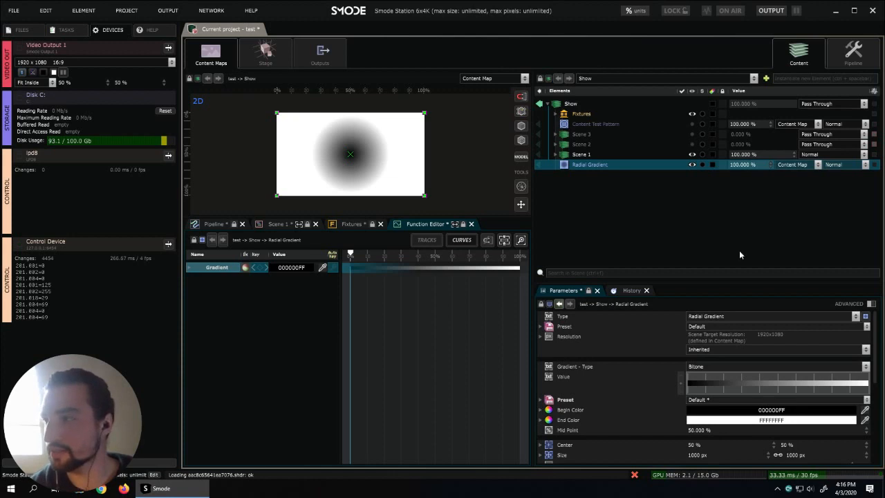
pyautogui.click(692, 165)
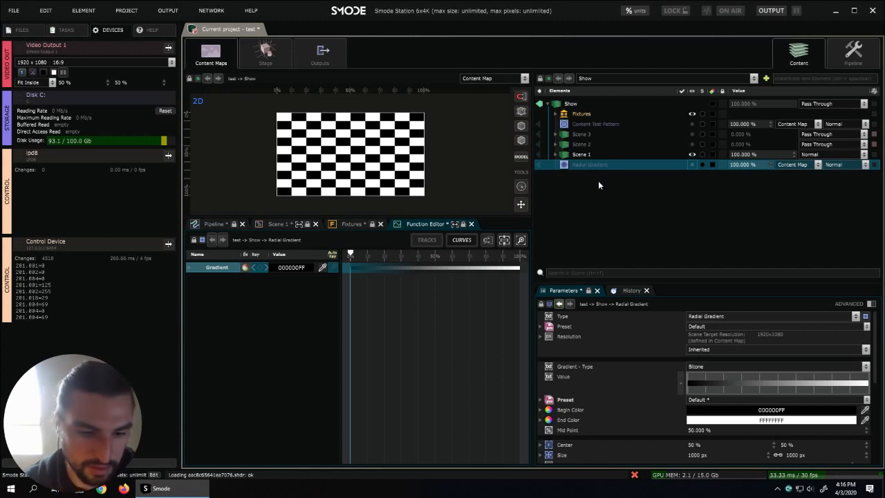
pyautogui.press('XF86AudioRaiseVolume')
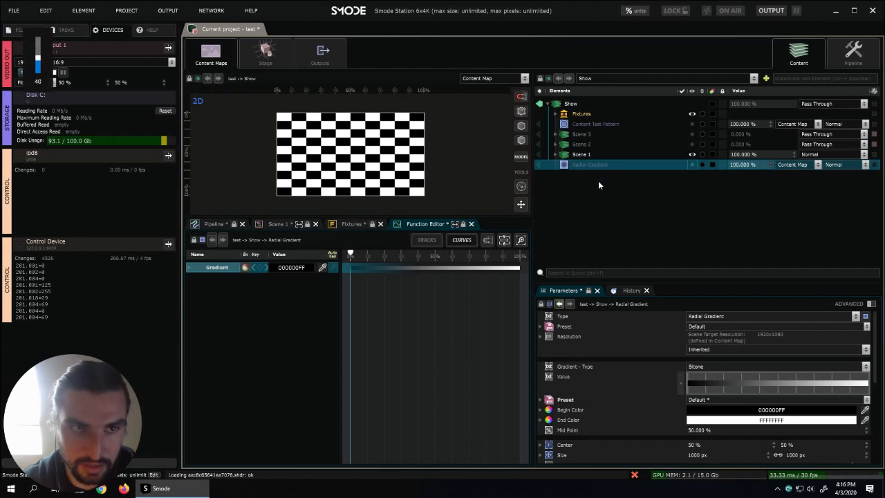
pyautogui.press('XF86AudioRaiseVolume')
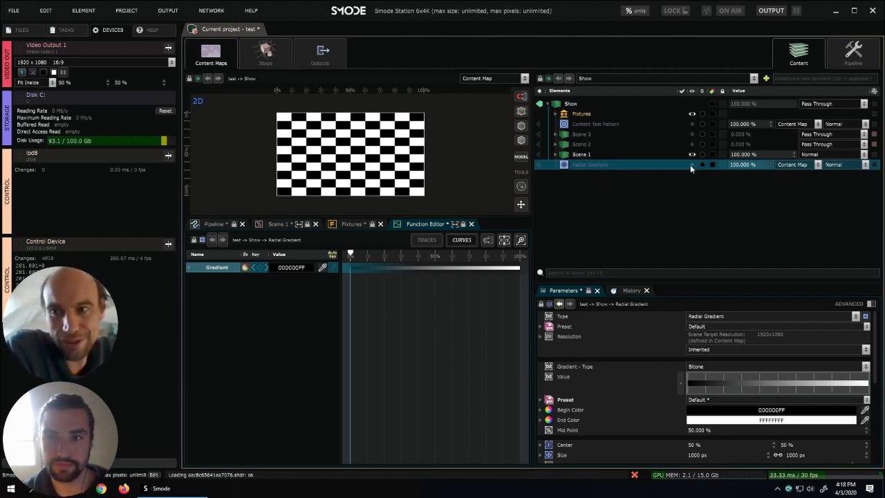
pyautogui.click(636, 155)
pyautogui.click(640, 163)
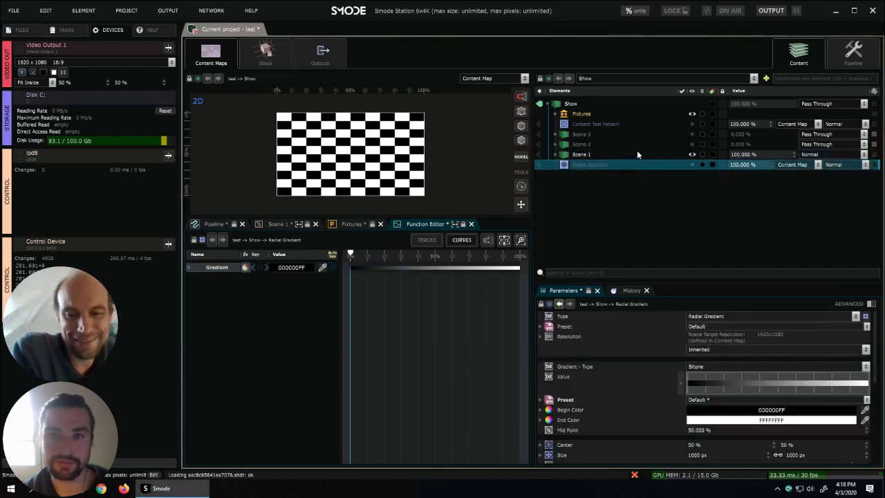
pyautogui.click(637, 155)
pyautogui.click(642, 164)
pyautogui.click(648, 153)
pyautogui.click(641, 144)
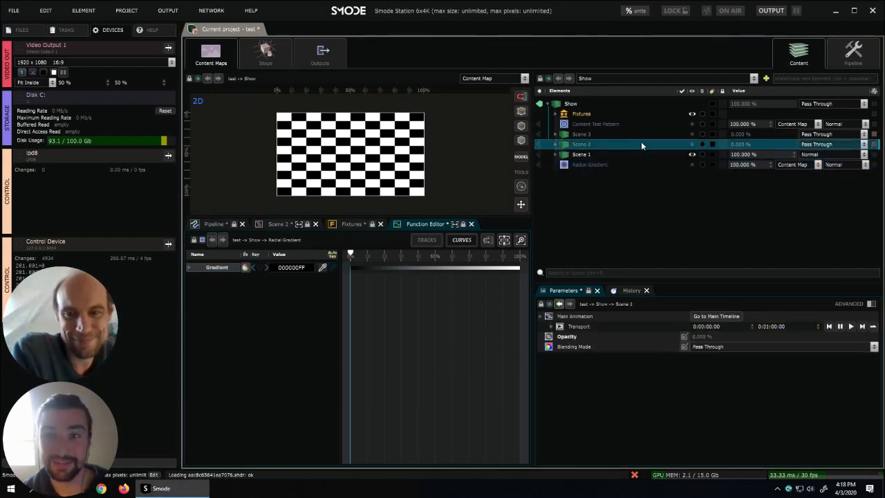
pyautogui.click(637, 155)
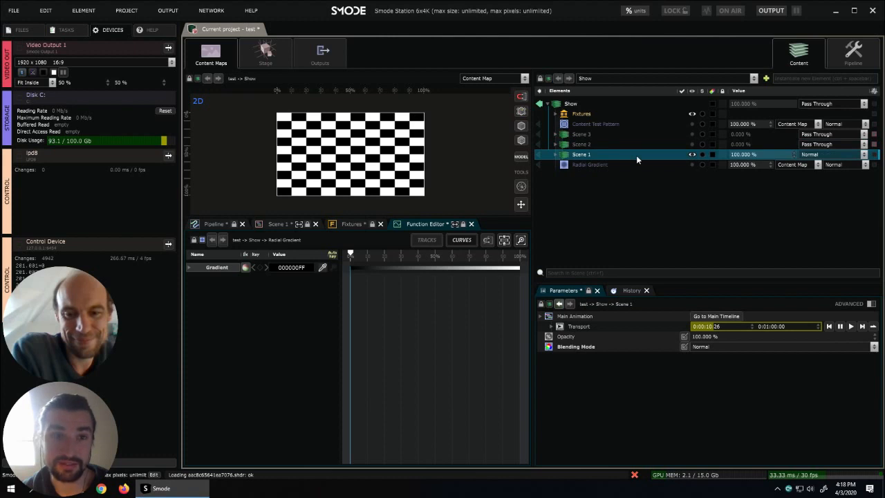
pyautogui.click(638, 162)
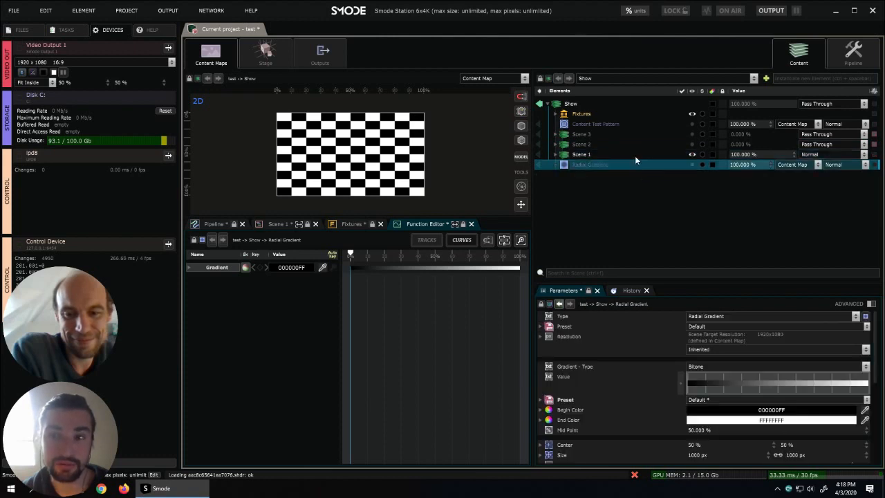
pyautogui.click(633, 154)
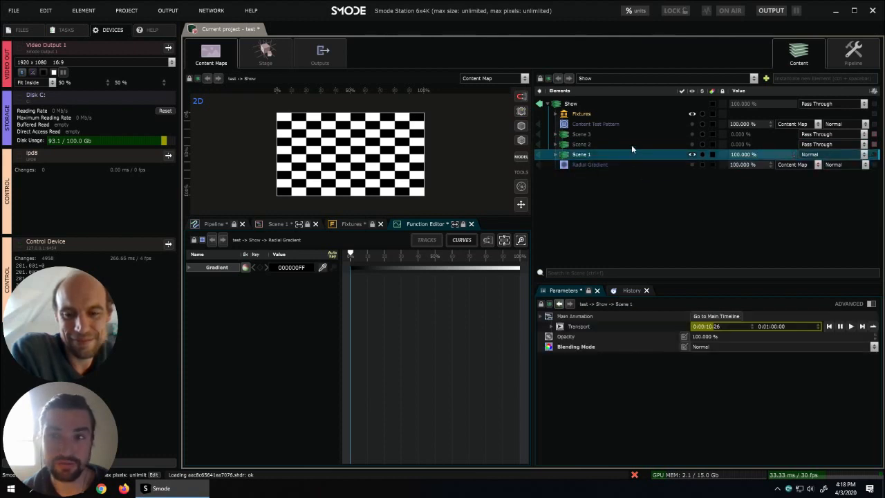
pyautogui.click(632, 144)
pyautogui.click(631, 134)
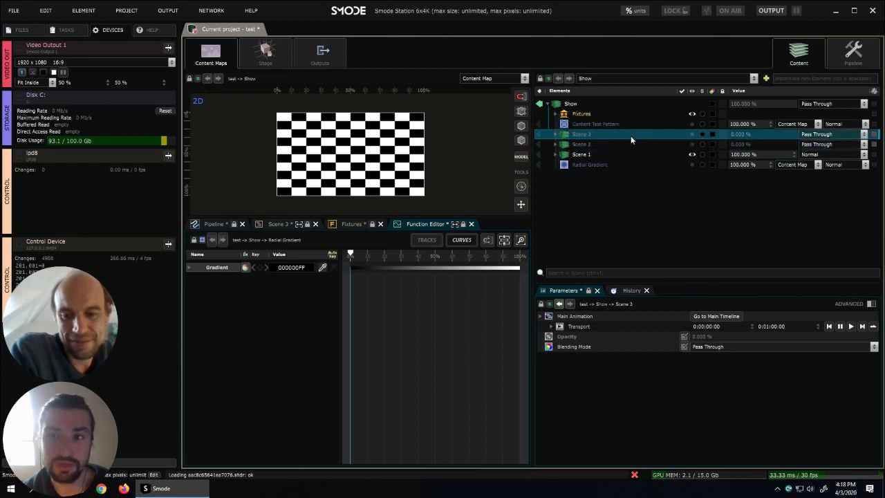
pyautogui.click(631, 144)
pyautogui.click(632, 154)
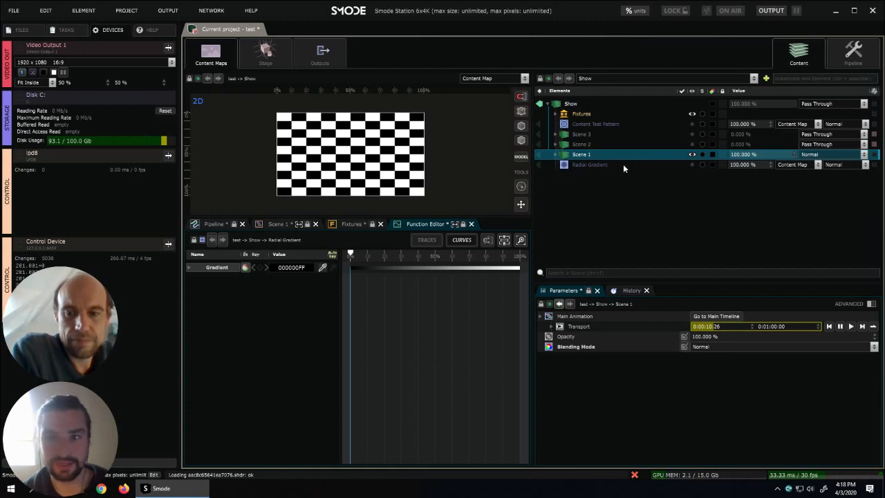
pyautogui.click(633, 144)
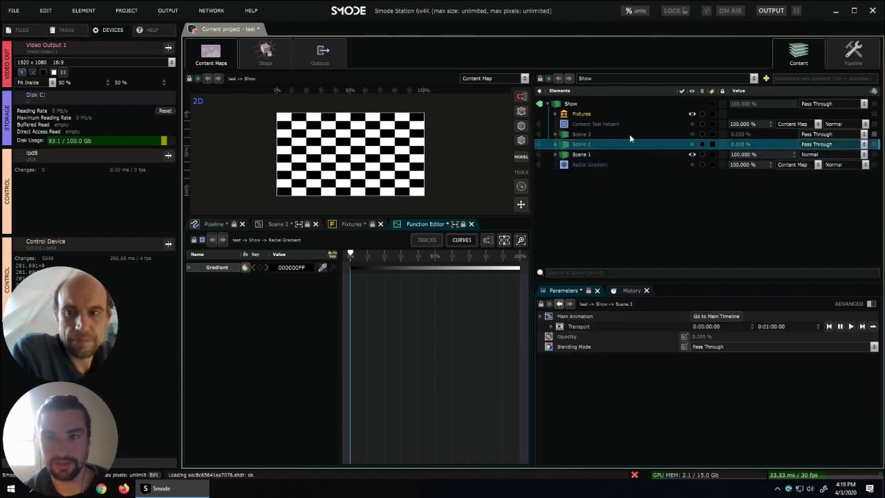
pyautogui.click(628, 134)
pyautogui.click(626, 114)
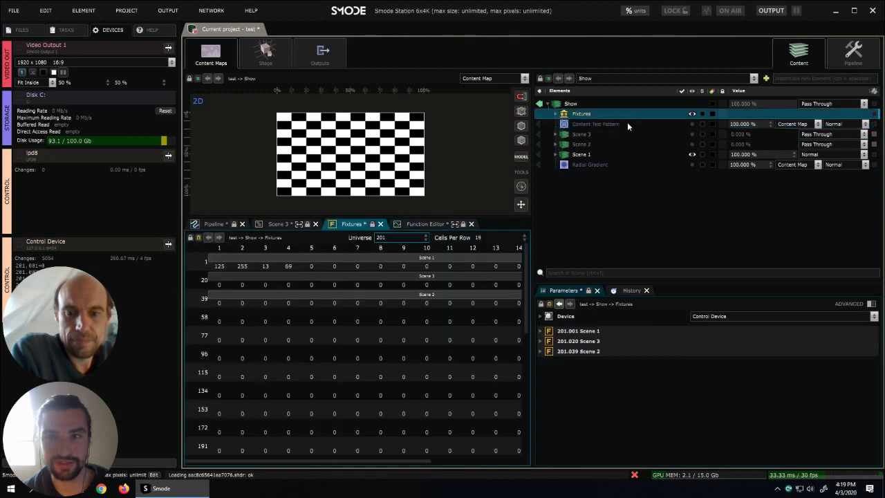
pyautogui.click(626, 124)
pyautogui.click(626, 132)
pyautogui.click(624, 143)
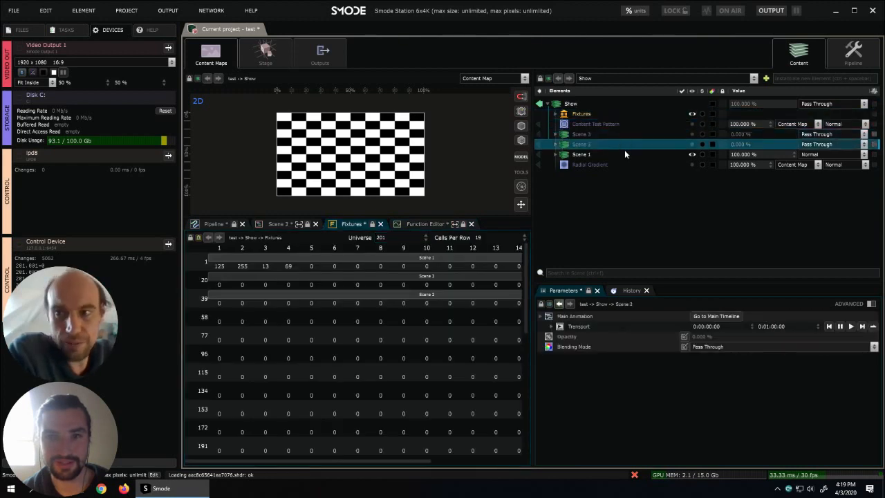
pyautogui.click(625, 149)
pyautogui.click(629, 162)
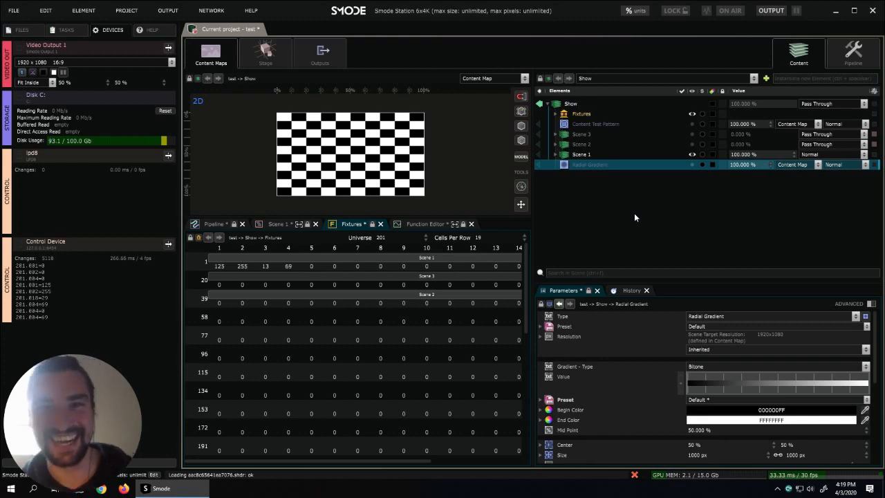
pyautogui.click(660, 156)
pyautogui.click(665, 165)
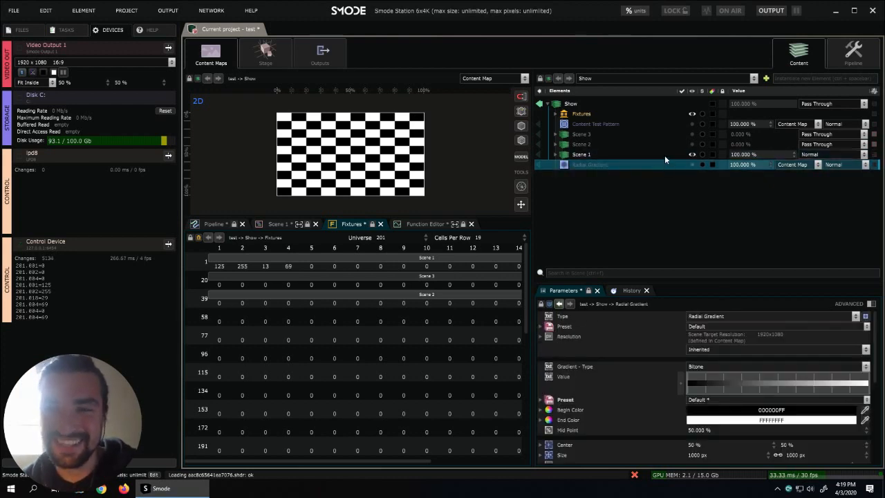
pyautogui.click(665, 155)
pyautogui.click(669, 163)
pyautogui.click(670, 154)
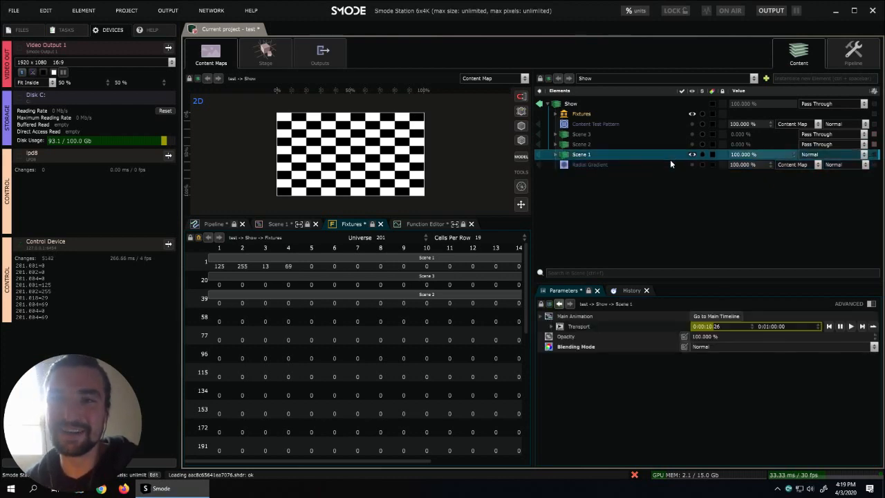
pyautogui.click(669, 165)
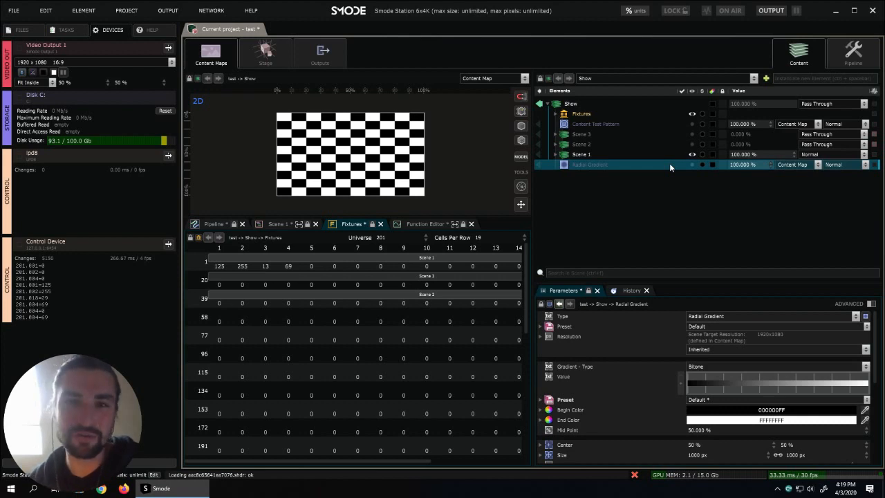
pyautogui.click(650, 153)
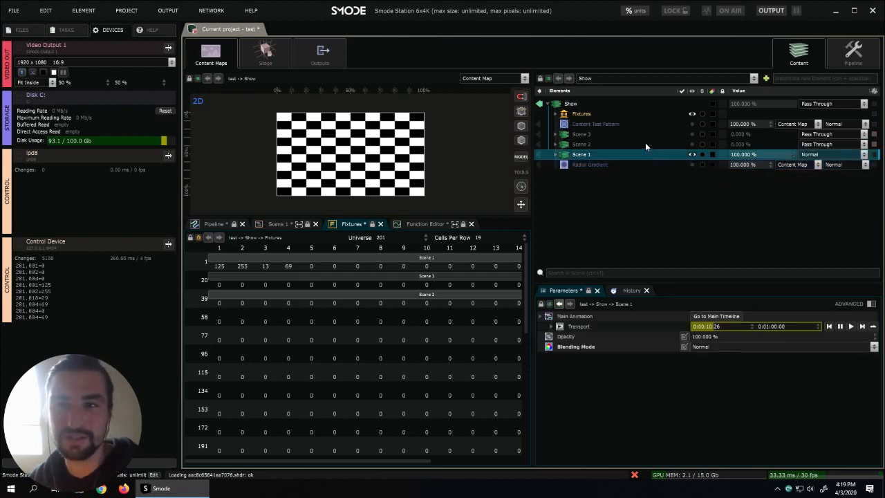
pyautogui.click(645, 143)
pyautogui.click(640, 124)
pyautogui.click(635, 116)
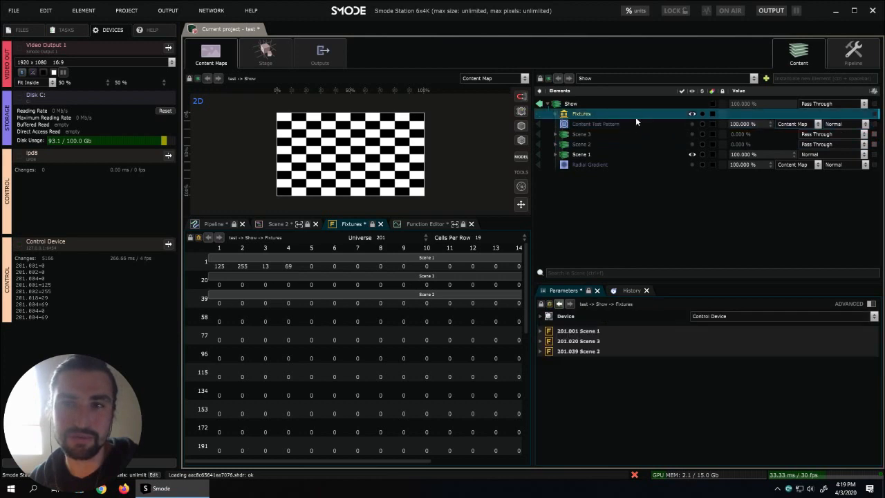
pyautogui.click(637, 126)
# - Make the Radial Gradient layer visible and set its horizontal Center to 33 %
pyautogui.click(634, 163)
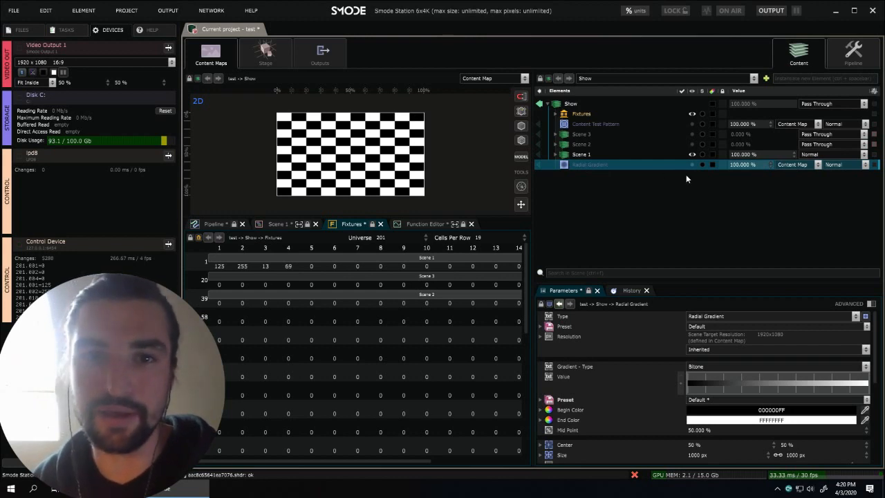
pyautogui.scroll(-1, 612, 430)
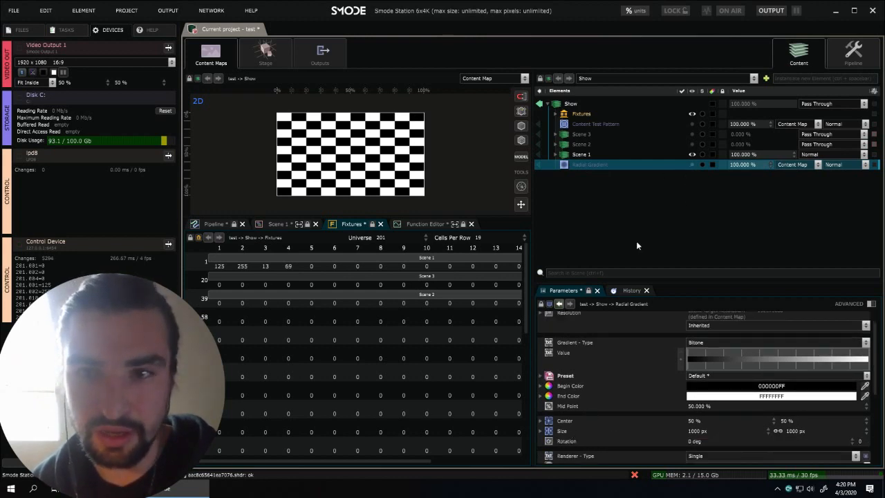
pyautogui.click(692, 165)
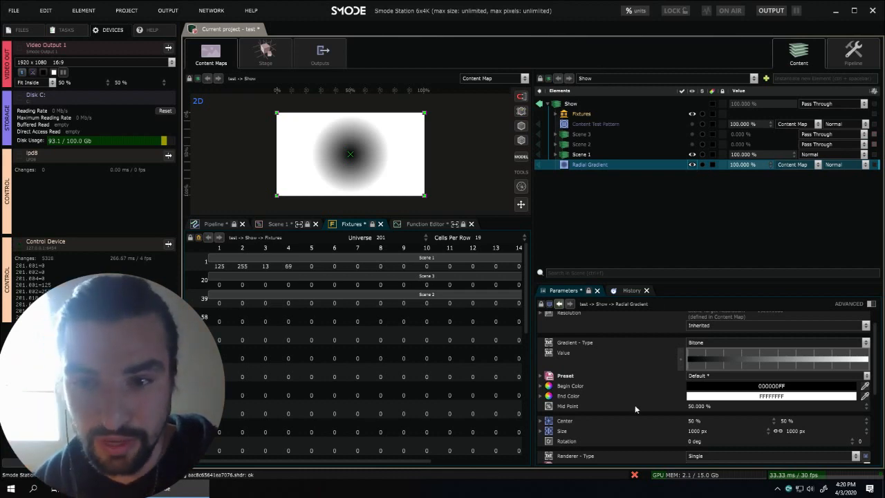
pyautogui.moveTo(694, 427)
pyautogui.mouseDown()
pyautogui.moveTo(623, 427)
pyautogui.moveTo(709, 427)
pyautogui.moveTo(654, 427)
pyautogui.moveTo(694, 424)
pyautogui.mouseUp()
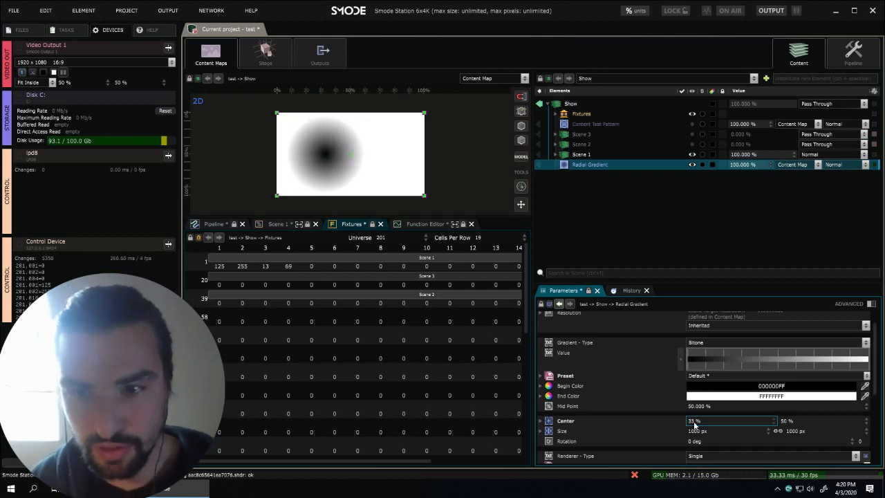
# - Expose the Radial Gradient's horizontal Center as a percentage parameter with start value -50 % and end value 50 %
pyautogui.rightClick(694, 424)
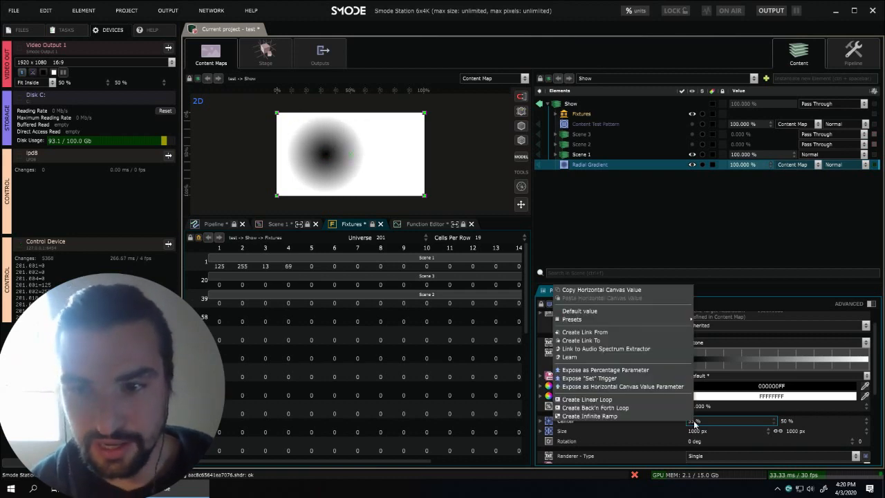
pyautogui.click(629, 372)
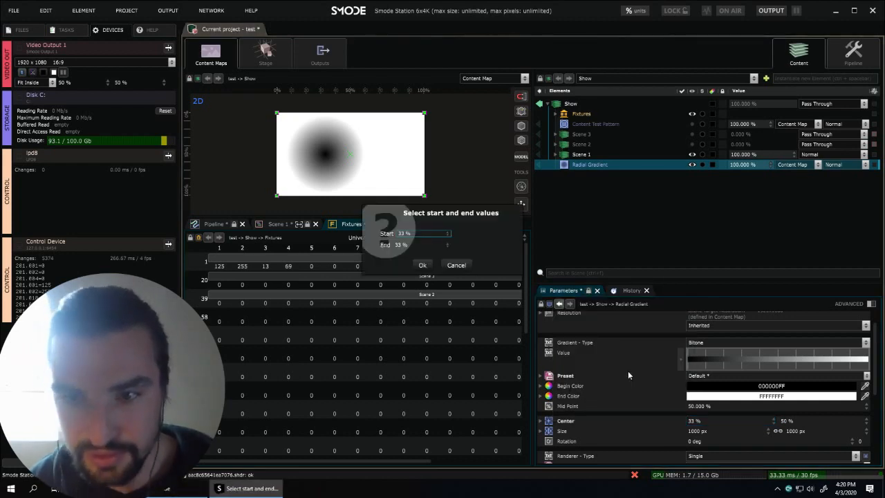
pyautogui.click(413, 235)
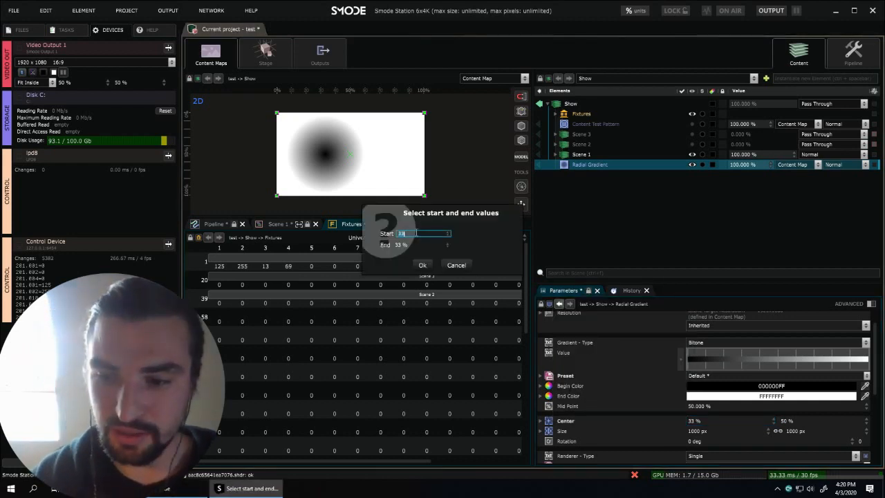
pyautogui.write('-50')
pyautogui.click(416, 246)
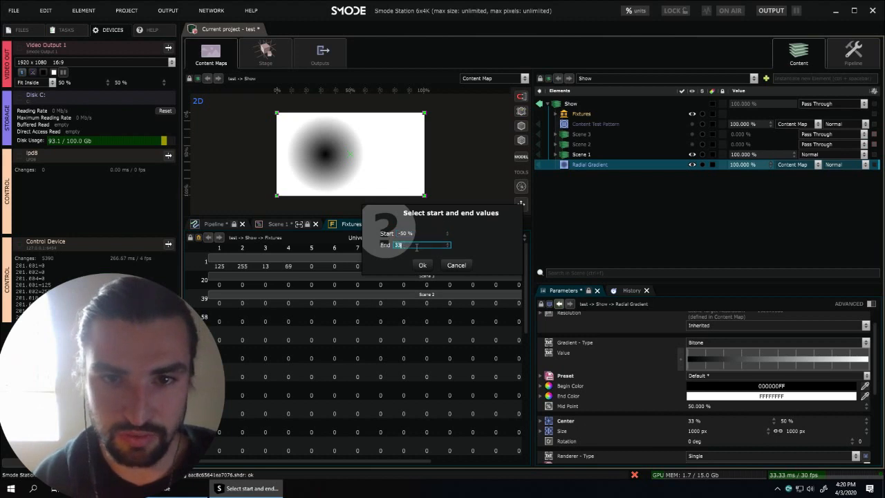
pyautogui.write('50')
pyautogui.click(420, 265)
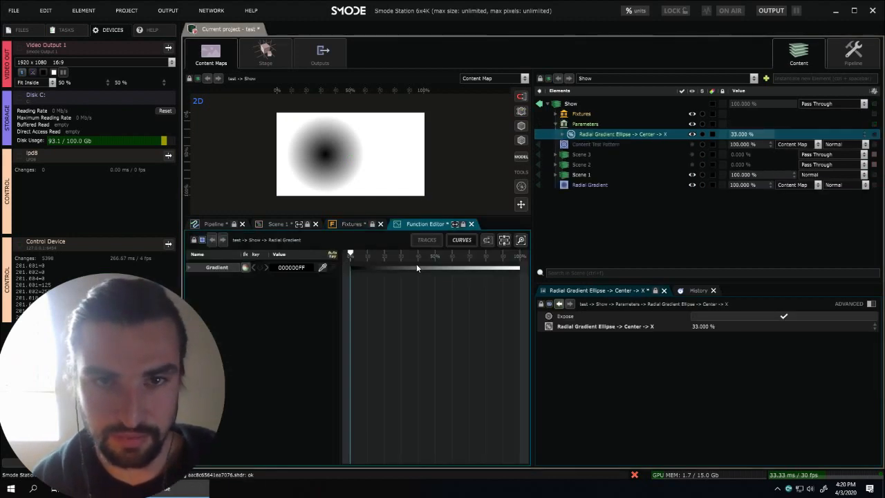
# - Test the exposed Radial Gradient Center X parameter by sweeping it down to 0 % and up to 100 %
pyautogui.moveTo(743, 135); pyautogui.dragTo(730, 135)
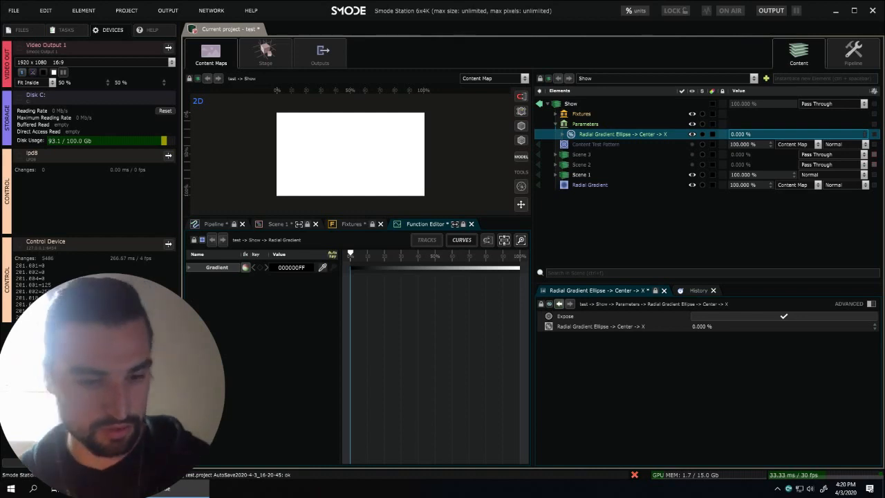
pyautogui.hotkey('alt', 'Tab')
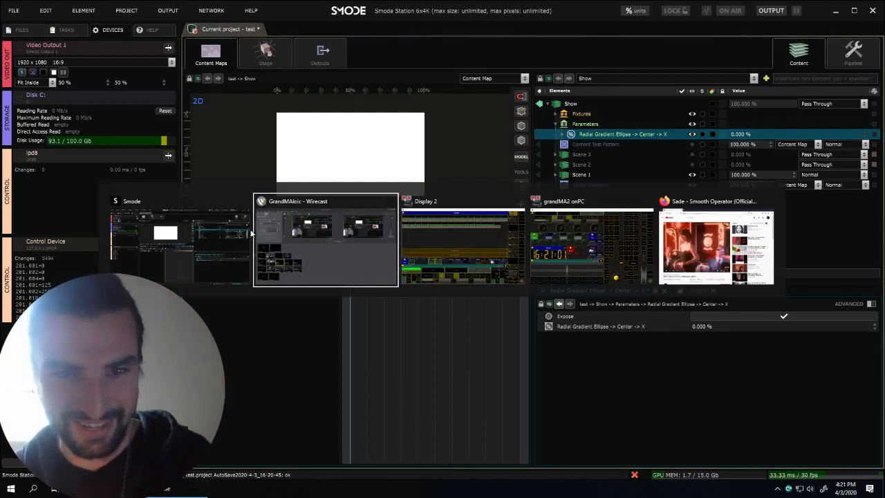
pyautogui.hotkey('alt', 'Tab')
pyautogui.hotkey('alt', 'Tab')
pyautogui.hotkey('alt', 'Tab')
pyautogui.hotkey('alt', 'Tab')
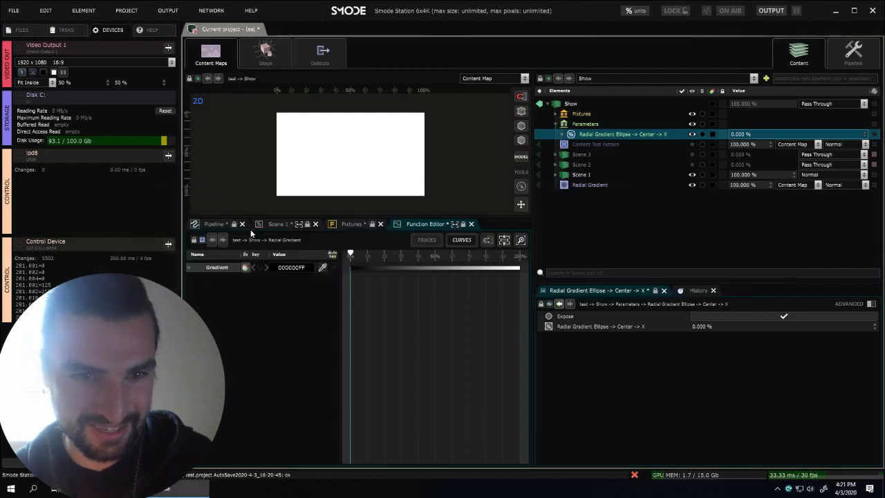
pyautogui.click(644, 182)
pyautogui.click(689, 184)
pyautogui.click(689, 185)
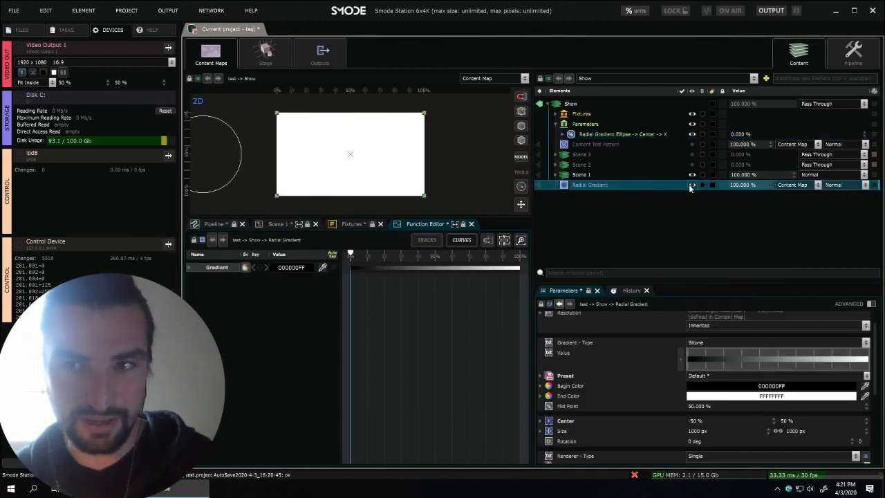
pyautogui.moveTo(734, 136); pyautogui.dragTo(869, 135)
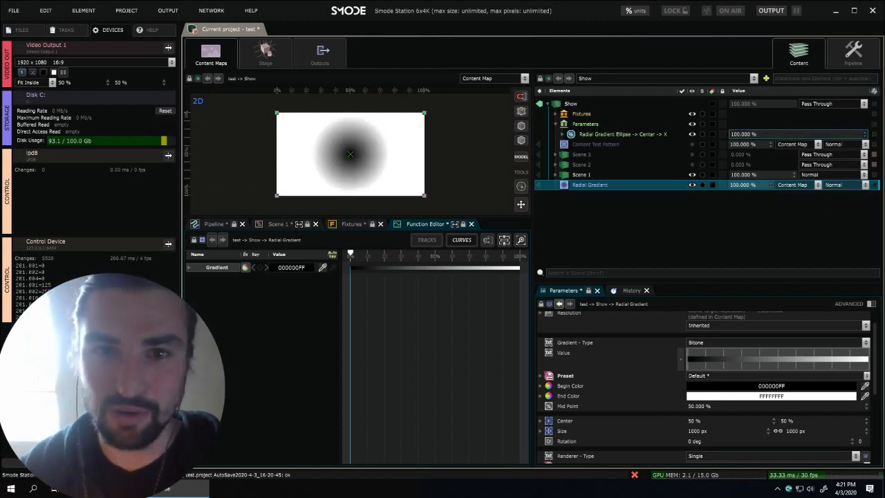
pyautogui.moveTo(734, 135)
pyautogui.mouseDown()
pyautogui.moveTo(602, 136)
pyautogui.moveTo(736, 135)
pyautogui.mouseUp()
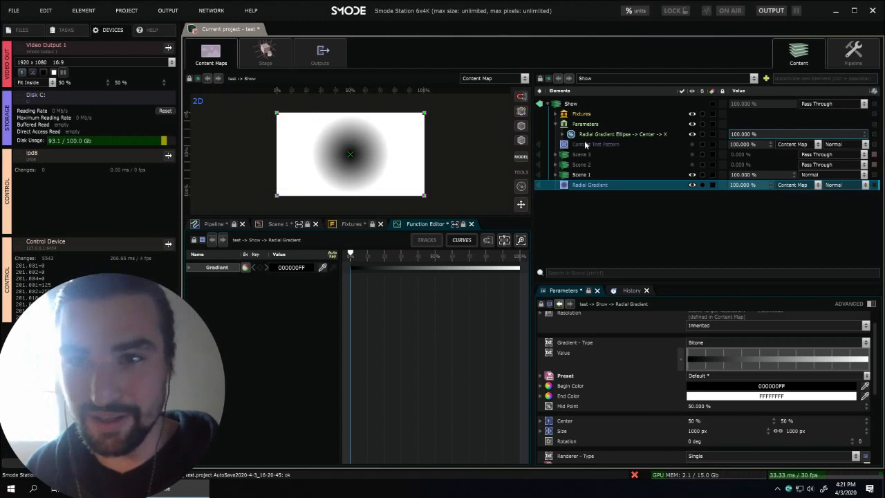
# - Create a Percentage - 8 Bits fixture from the Radial Gradient Center X parameter, patched to universe 202, channel 1
pyautogui.click(658, 132)
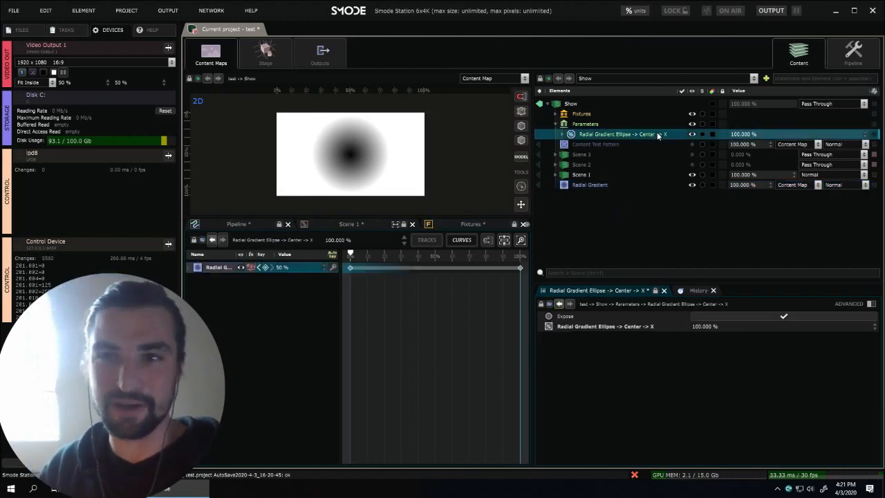
pyautogui.click(363, 224)
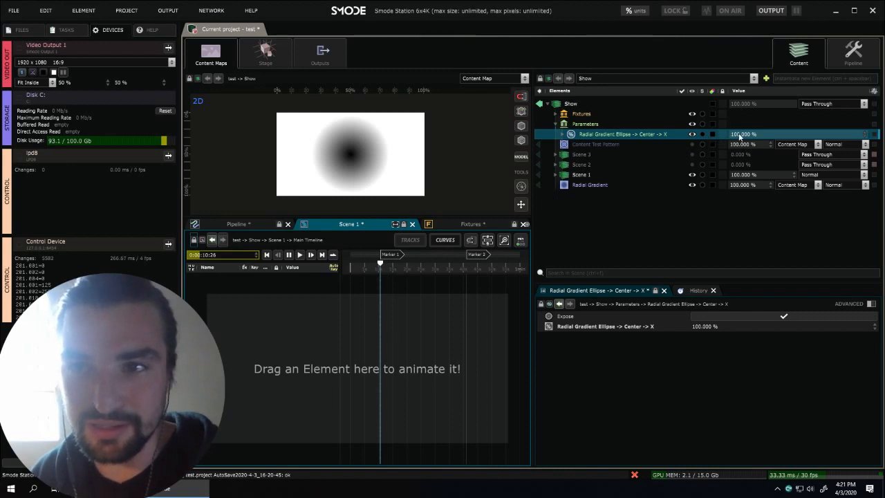
pyautogui.click(448, 223)
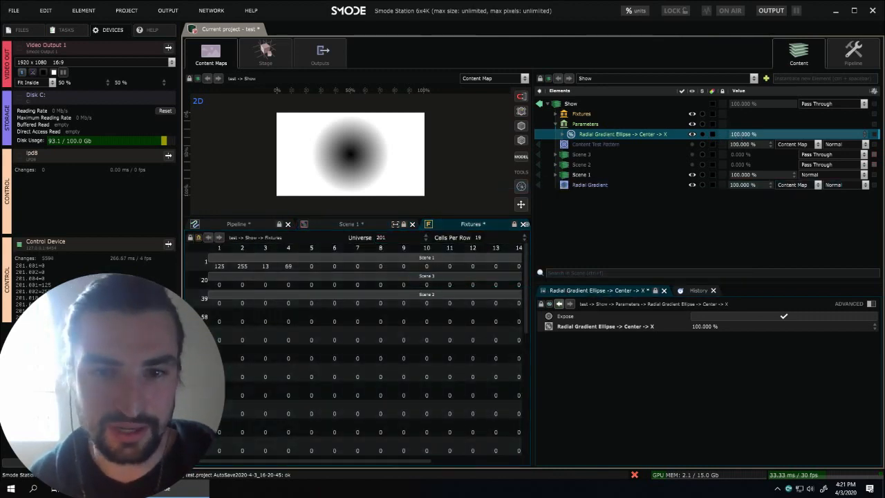
pyautogui.moveTo(623, 134); pyautogui.dragTo(385, 329)
pyautogui.click(453, 277)
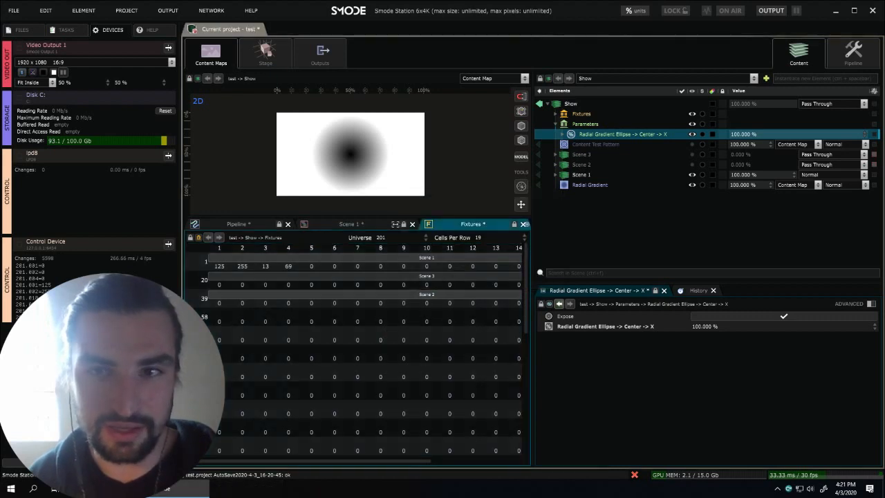
pyautogui.moveTo(592, 137); pyautogui.dragTo(415, 308)
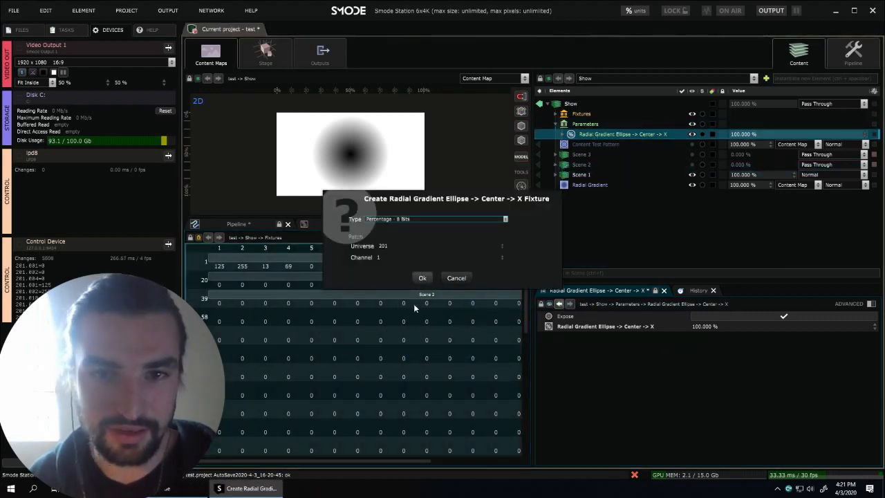
pyautogui.click(413, 220)
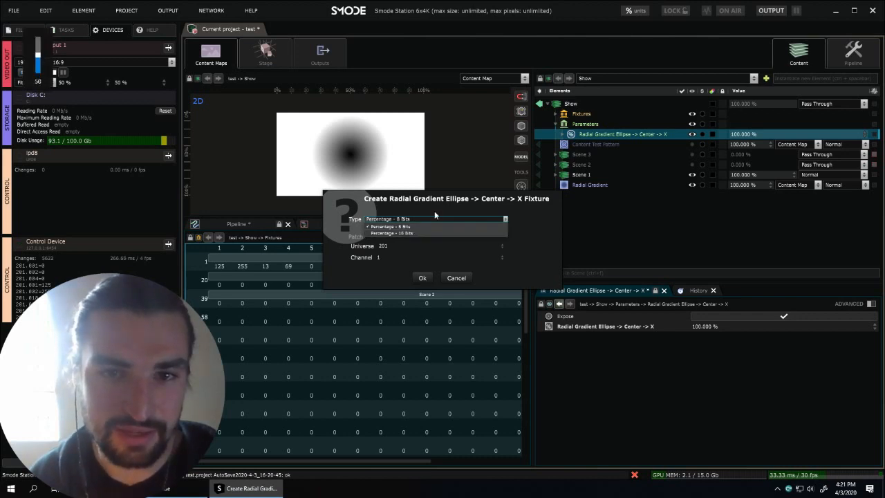
pyautogui.click(431, 201)
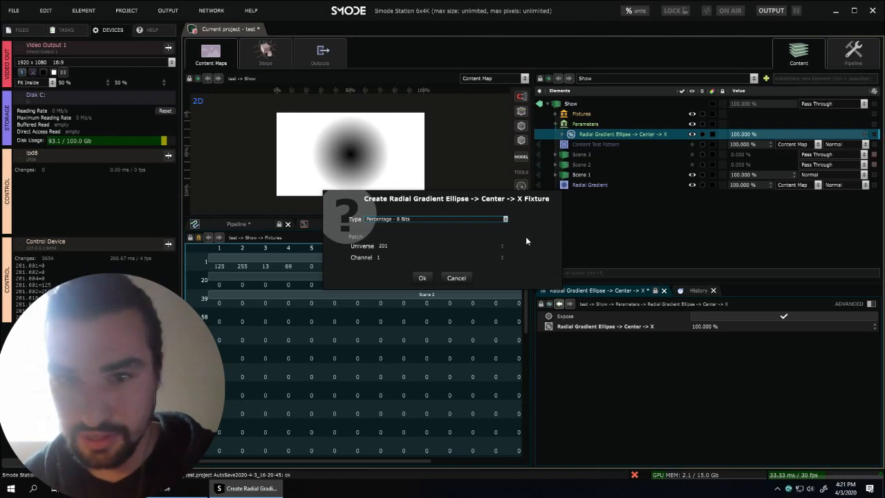
pyautogui.click(418, 219)
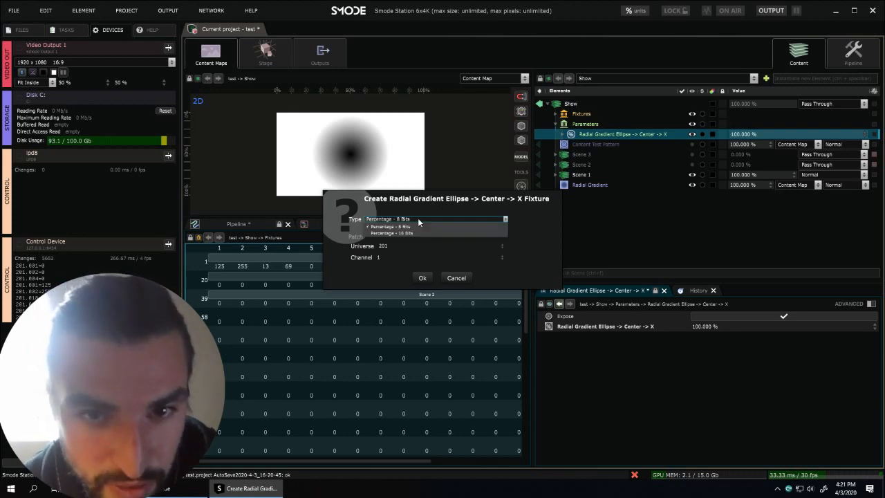
pyautogui.click(418, 219)
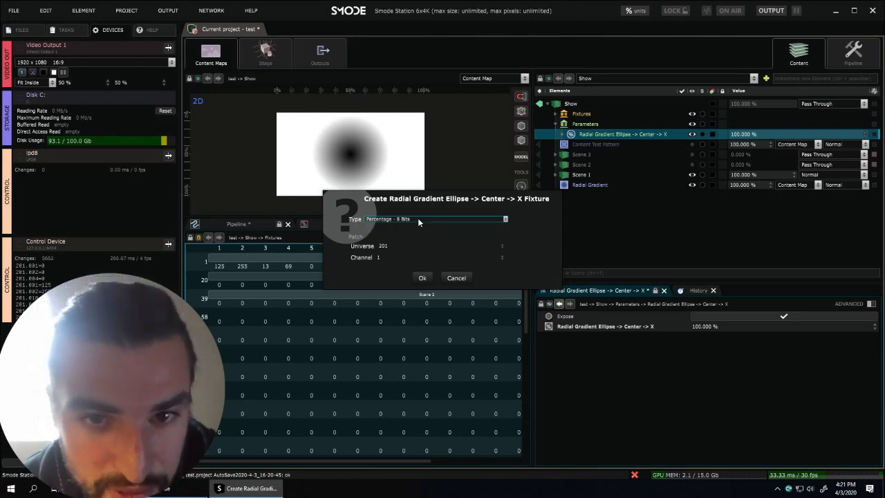
pyautogui.click(382, 247)
pyautogui.write('202')
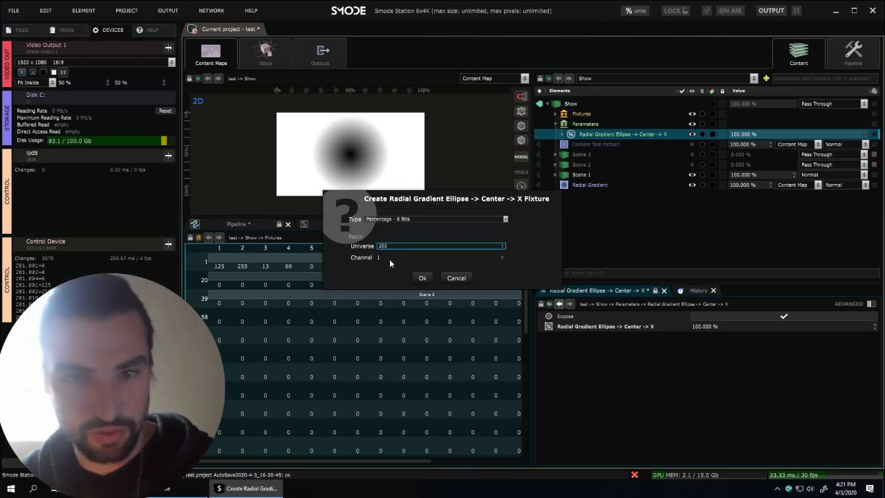
pyautogui.click(422, 279)
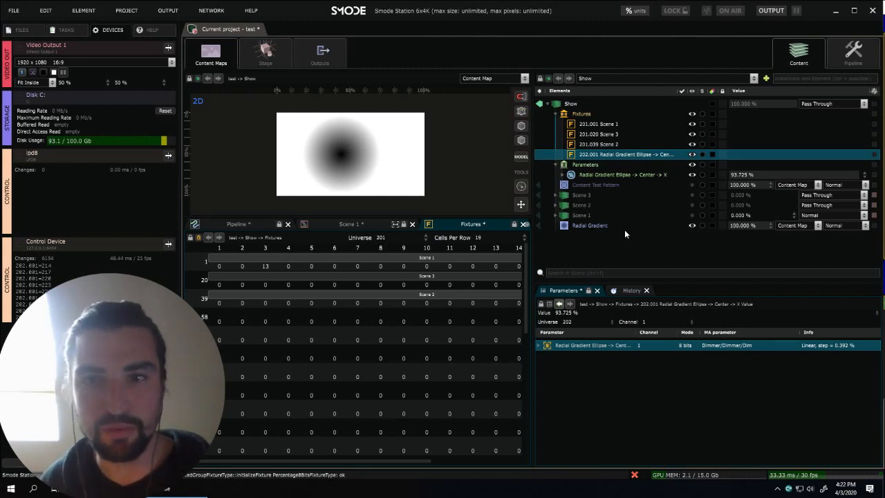
# - Lock the Function Editor on the exposed Center X parameter and select the Radial Gradient layer
pyautogui.click(597, 174)
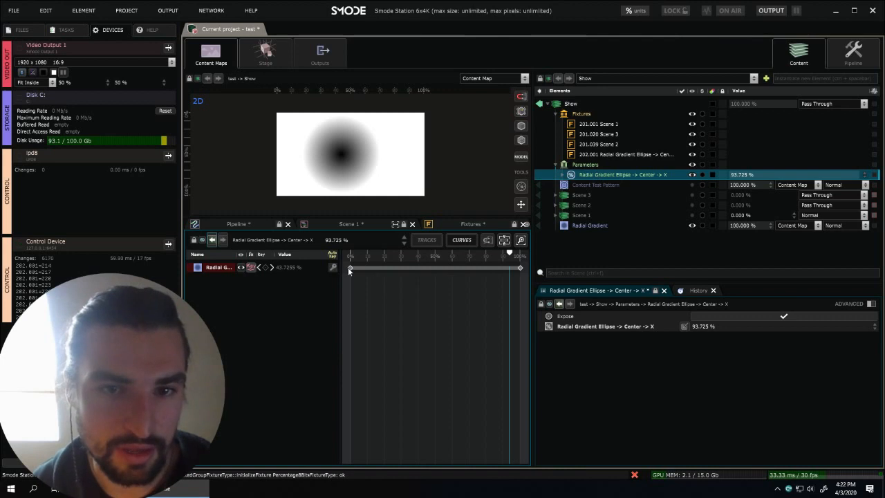
pyautogui.click(613, 225)
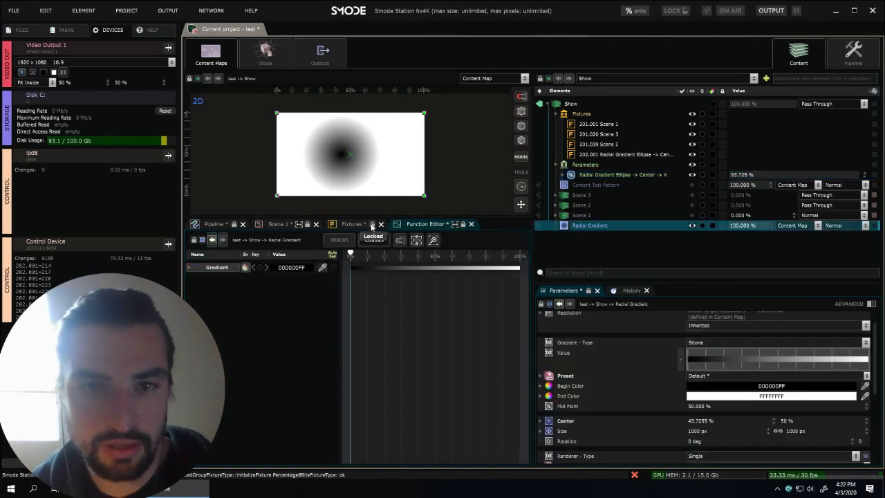
pyautogui.click(593, 174)
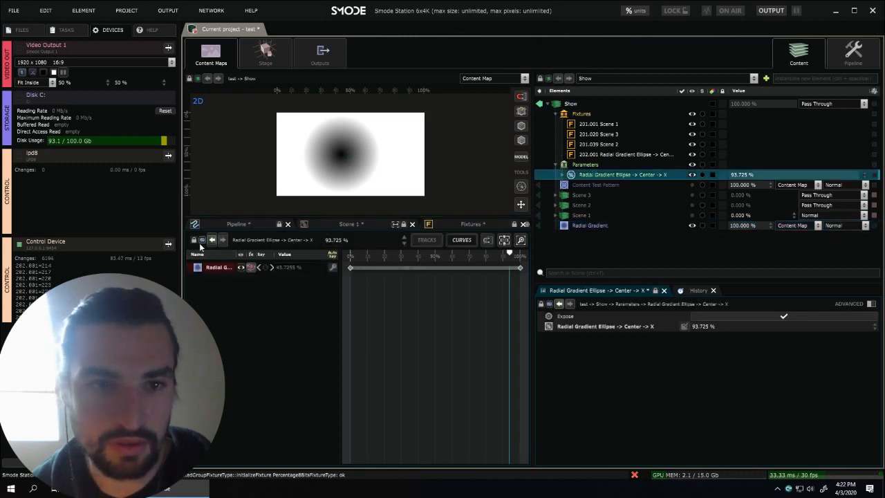
pyautogui.click(602, 225)
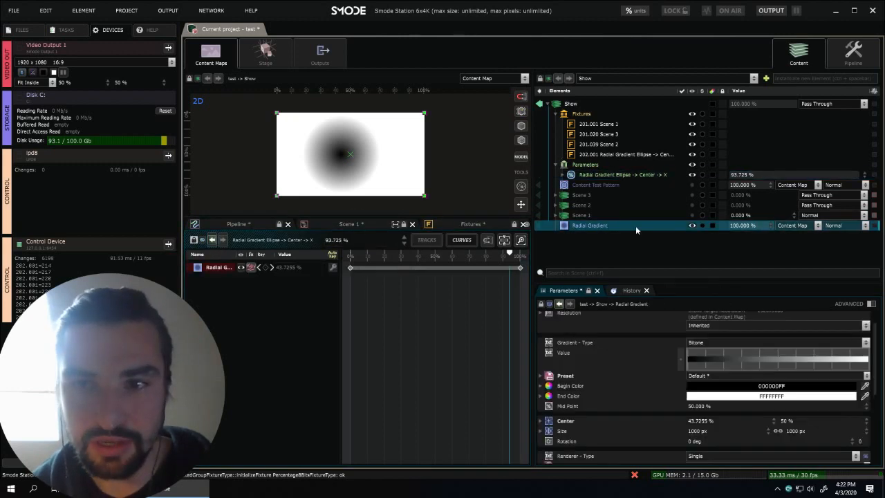
# - Add the Radial Gradient's Opacity as a second target of the exposed Center X parameter
pyautogui.moveTo(608, 224); pyautogui.dragTo(299, 334)
pyautogui.moveTo(325, 322)
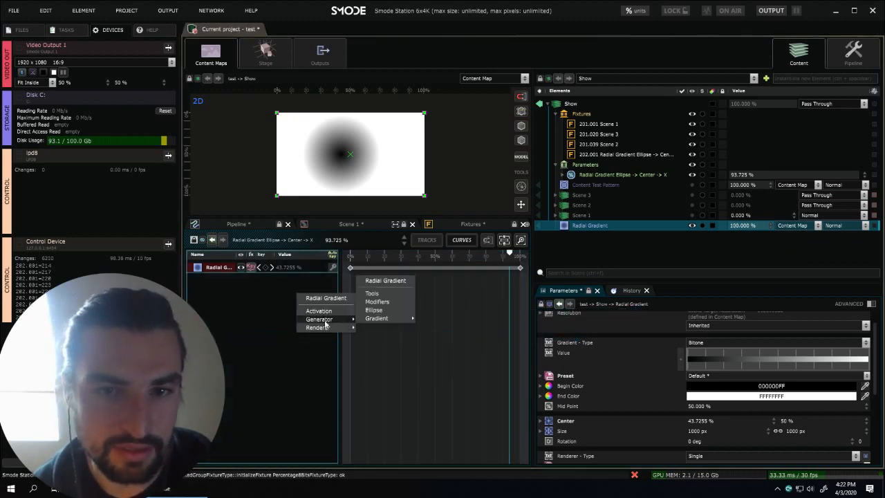
pyautogui.click(373, 289)
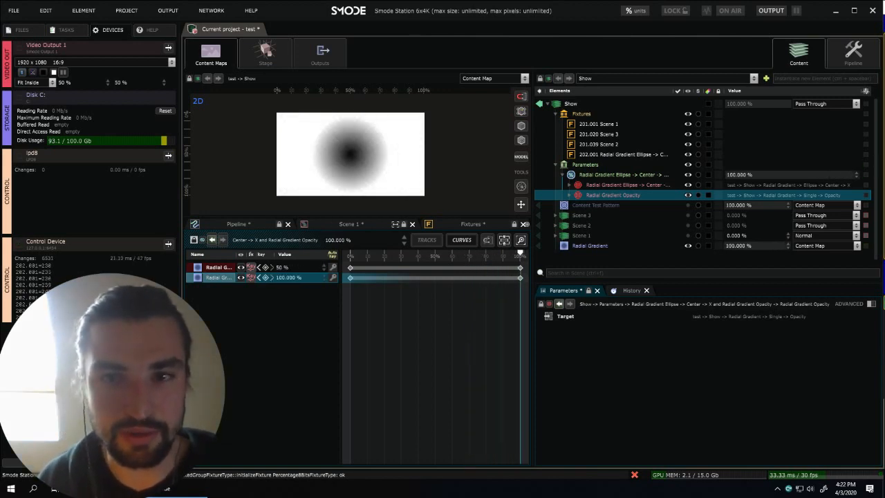
pyautogui.click(564, 174)
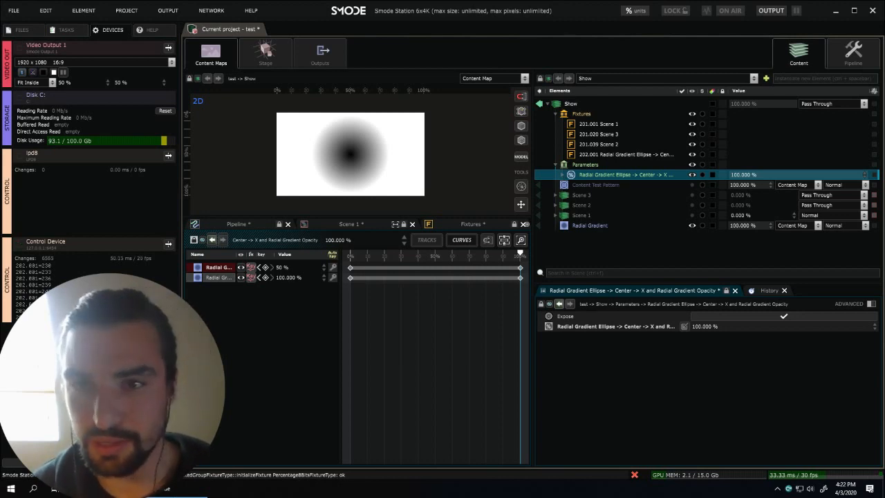
# - Set the Radial Gradient's End Color to dark red 952F2FFF
pyautogui.click(589, 226)
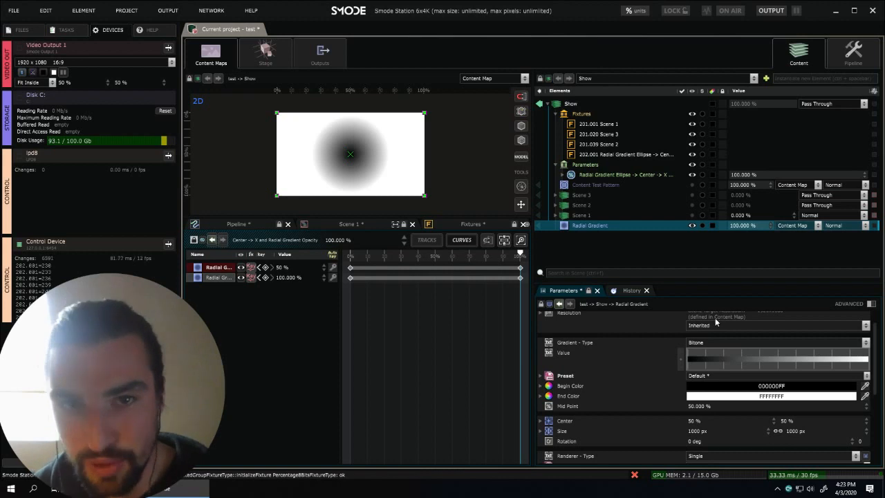
pyautogui.click(753, 398)
pyautogui.moveTo(753, 400); pyautogui.dragTo(742, 383)
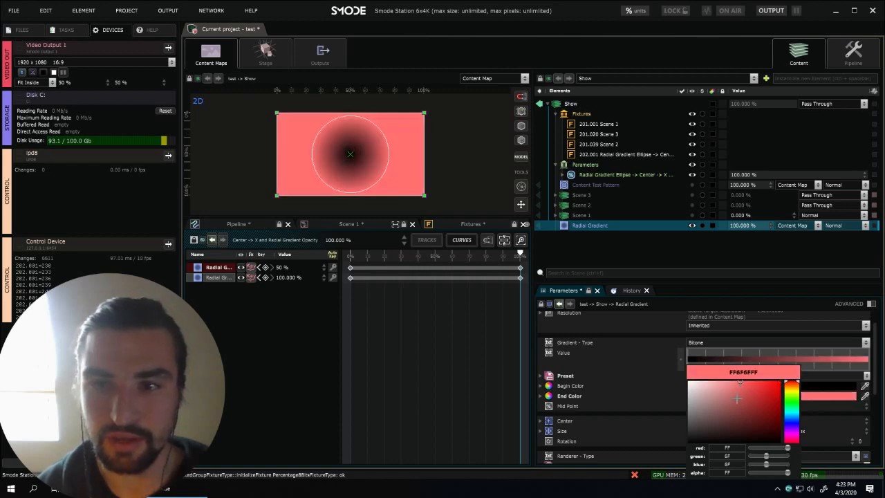
pyautogui.click(751, 406)
pyautogui.click(729, 259)
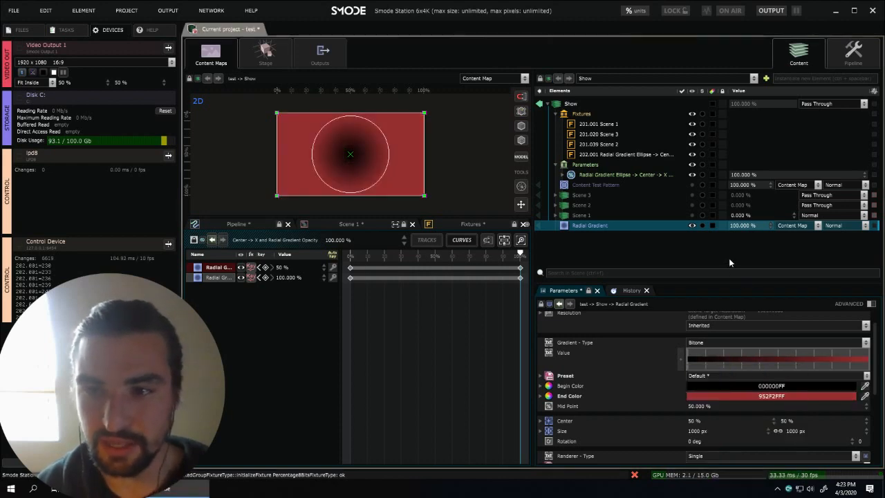
# - Create an RGB Color - 8 Bits fixture from the Radial Gradient's End Color, patched to universe 203, channel 1
pyautogui.rightClick(747, 396)
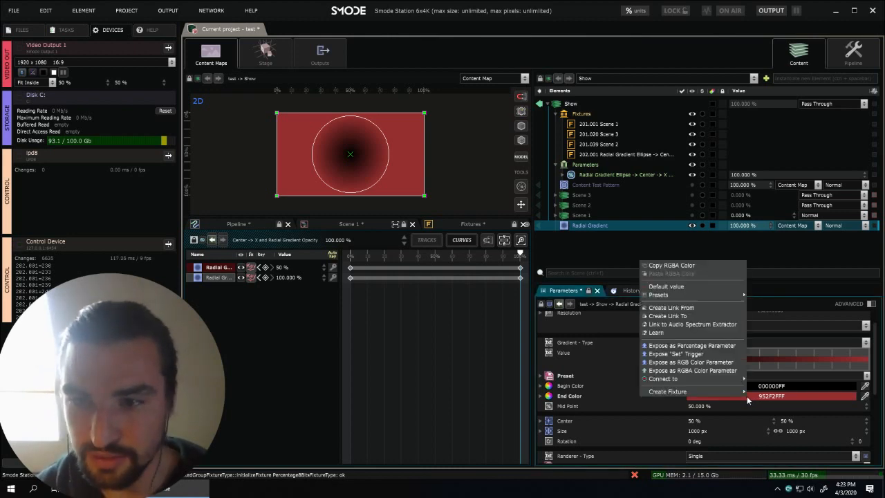
pyautogui.moveTo(725, 391)
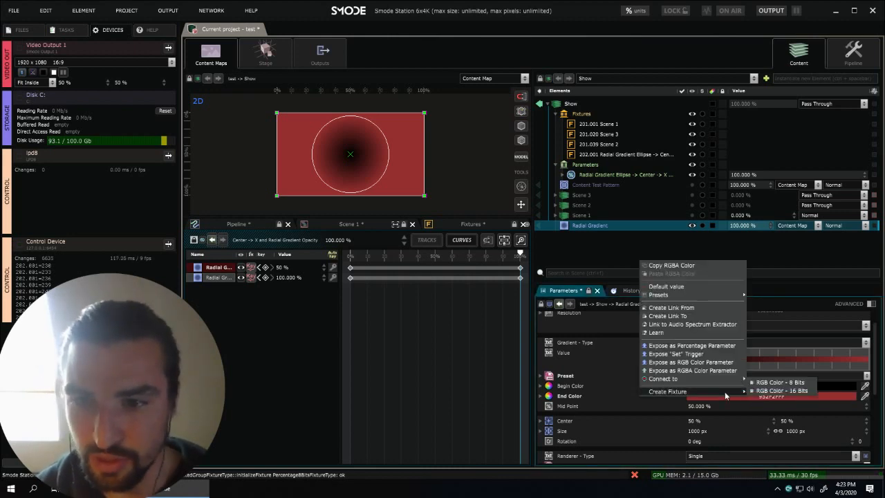
pyautogui.click(779, 385)
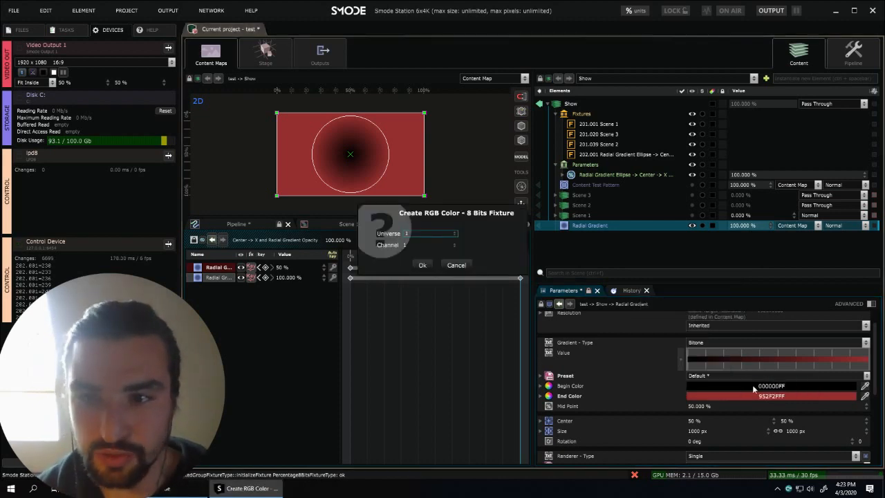
pyautogui.click(435, 235)
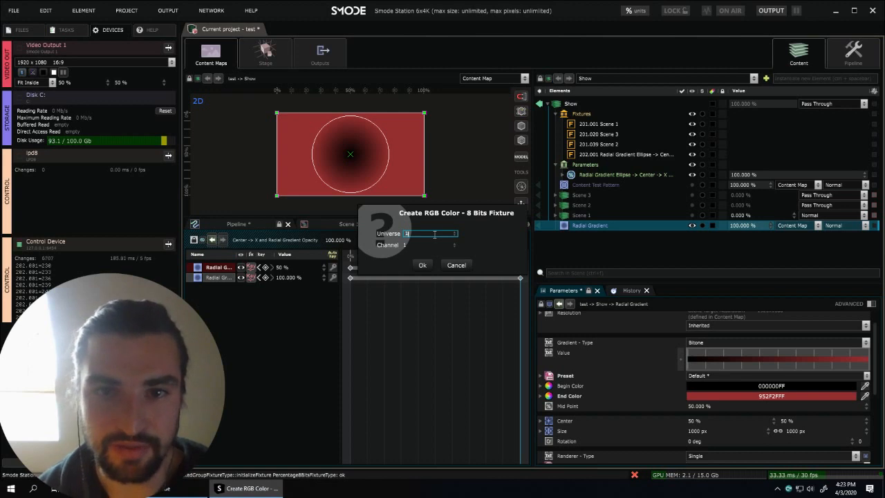
pyautogui.write('203')
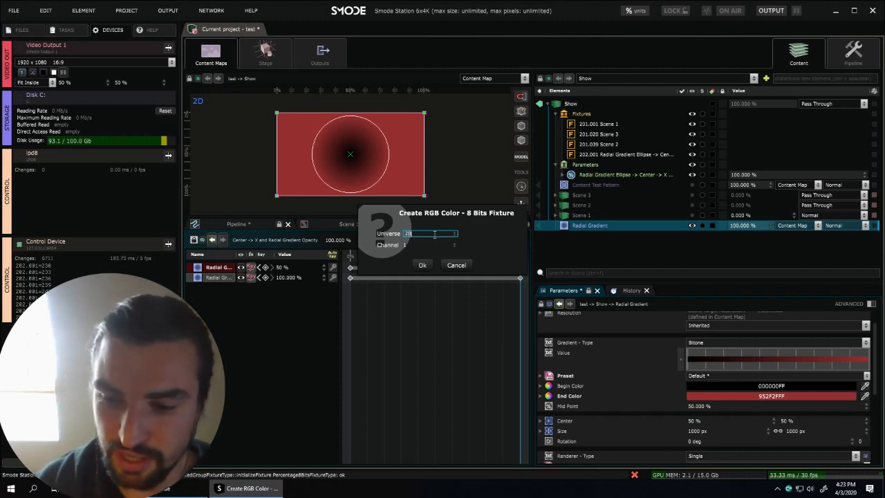
pyautogui.click(424, 266)
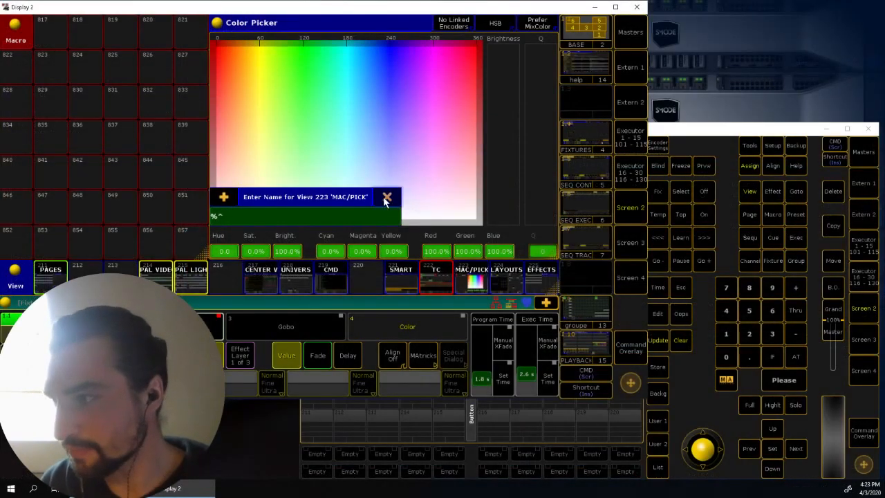
# - In grandMA2 onPC, dismiss the view naming prompt and select the Smode RGB v2 group
pyautogui.click(385, 197)
pyautogui.click(650, 145)
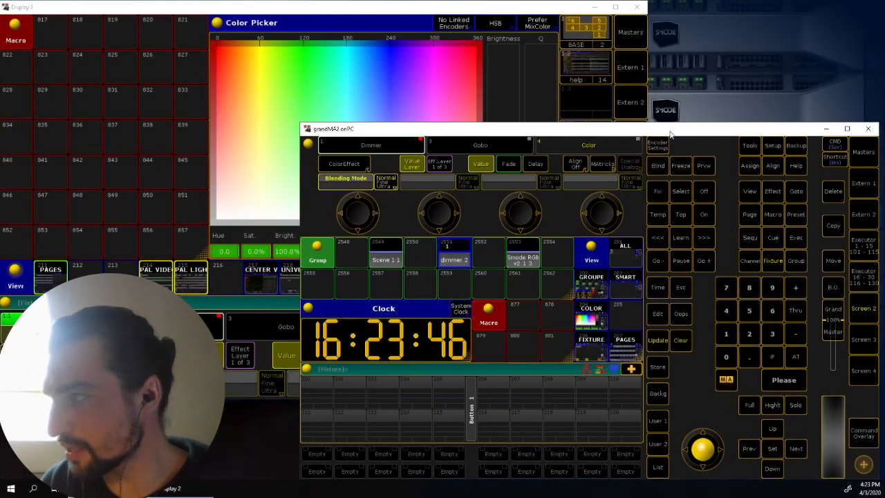
pyautogui.click(524, 261)
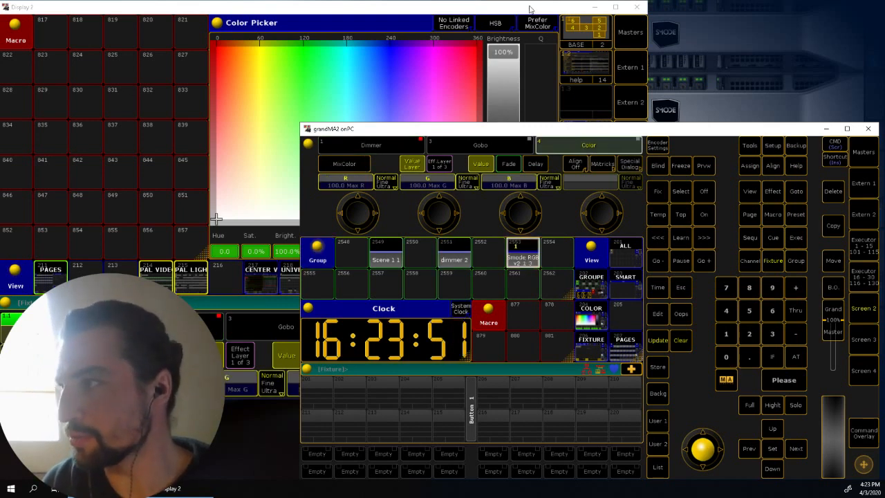
# - Test the RGB fixture by sweeping the Color Picker through saturated green and pale blue, ending on white
pyautogui.click(417, 89)
pyautogui.moveTo(419, 90); pyautogui.dragTo(289, 108)
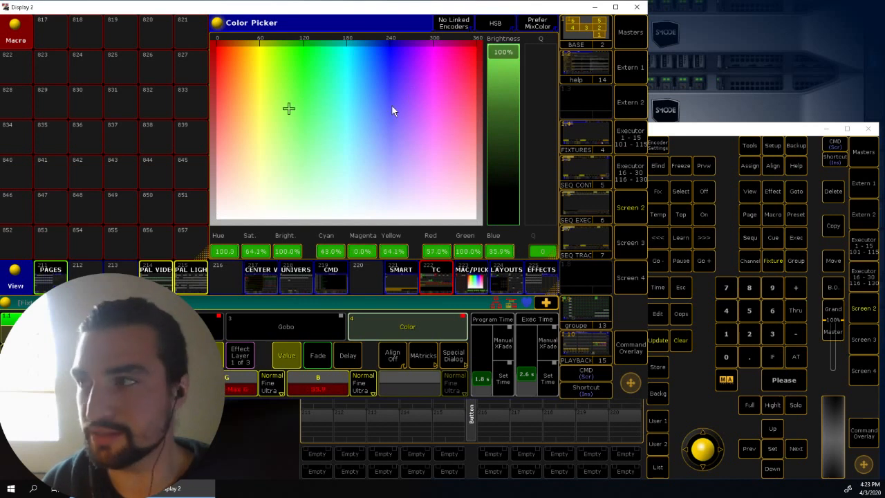
pyautogui.moveTo(423, 57); pyautogui.dragTo(296, 54)
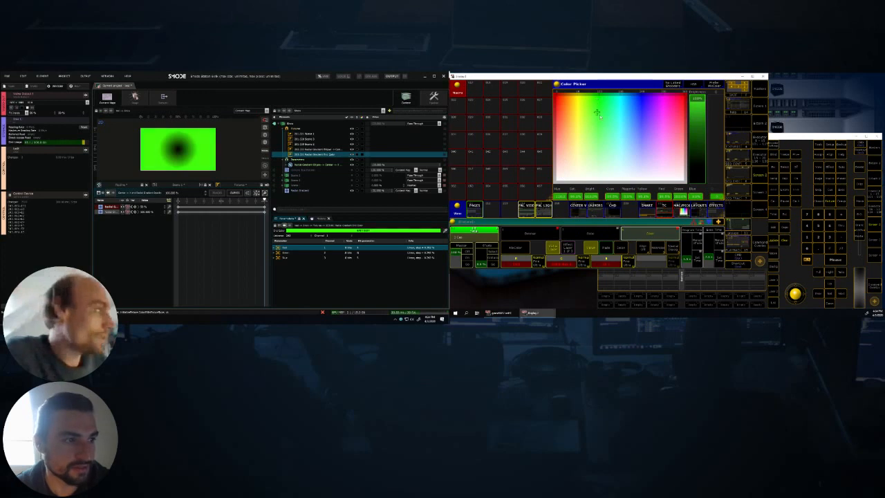
pyautogui.click(642, 153)
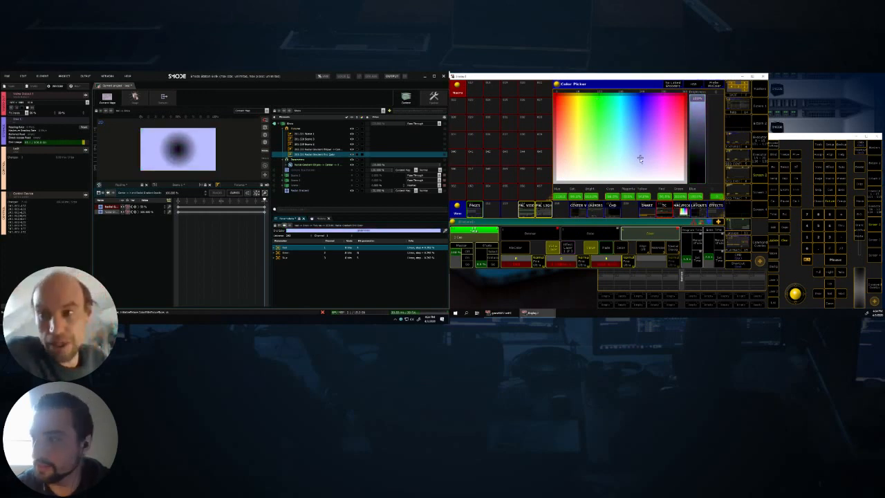
pyautogui.click(615, 151)
pyautogui.moveTo(615, 152); pyautogui.dragTo(609, 300)
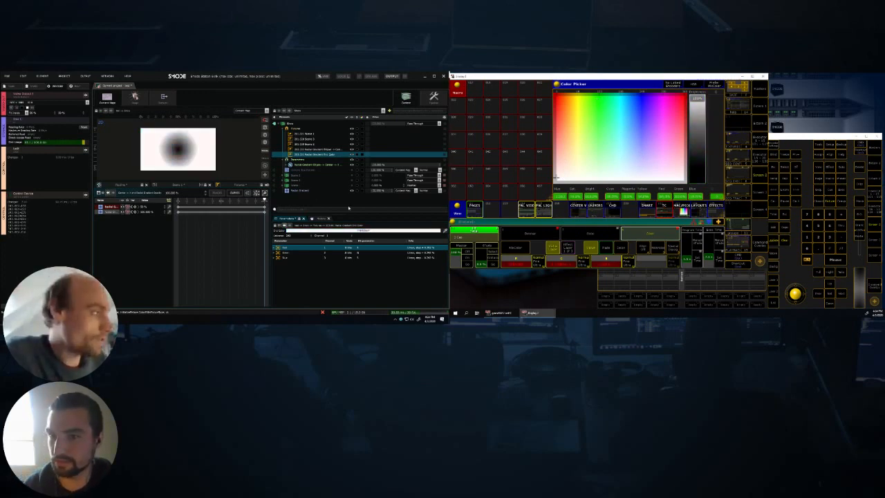